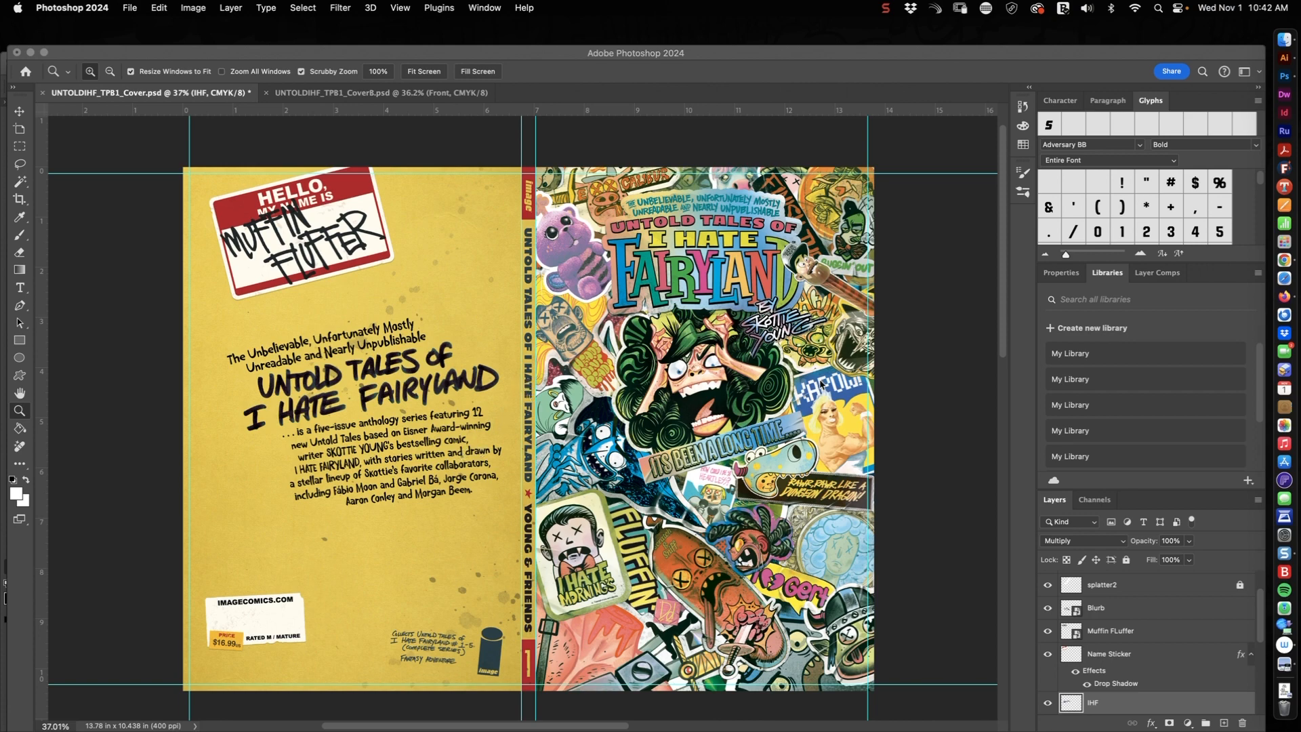
# - Examine the front cover's sticker artwork up close, including the small copyright line on the vampire sticker
pyautogui.hotkey('alt', 'F9')
pyautogui.moveTo(804, 385); pyautogui.dragTo(753, 447)
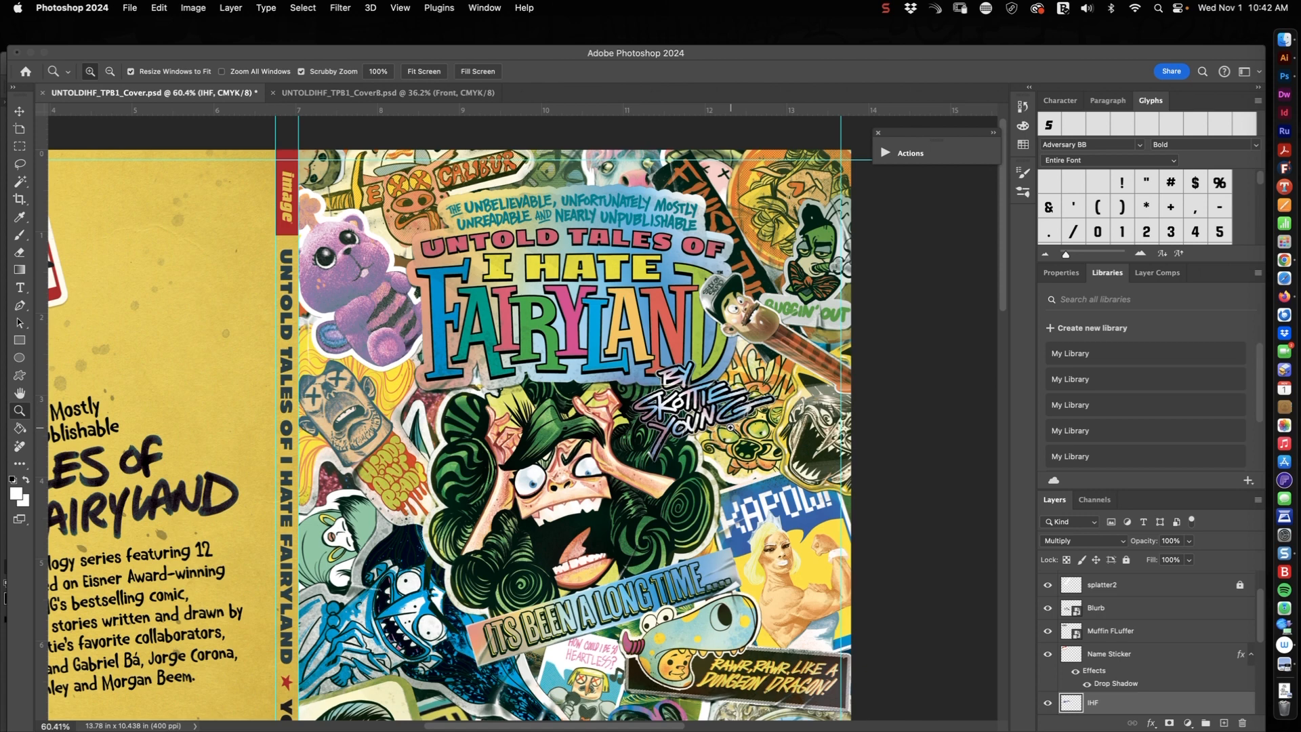
pyautogui.moveTo(459, 439); pyautogui.dragTo(478, 425)
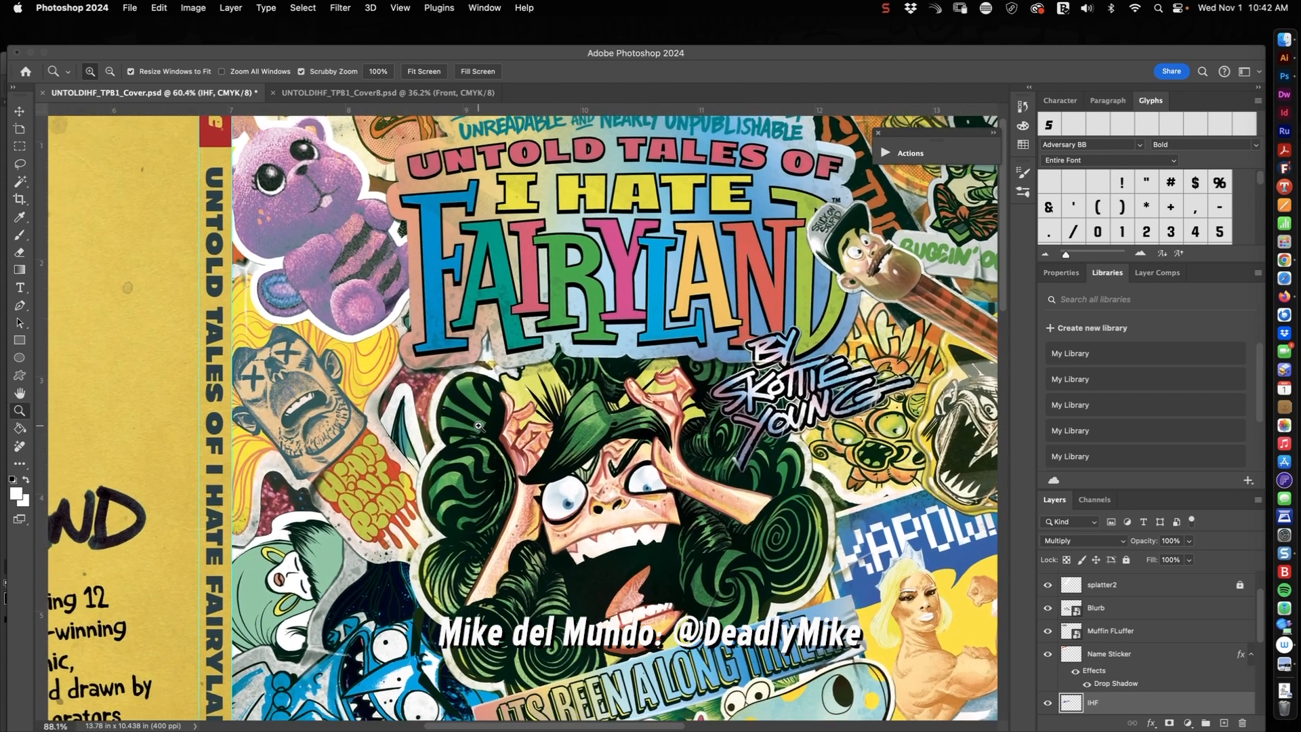
pyautogui.moveTo(642, 411); pyautogui.dragTo(556, 528)
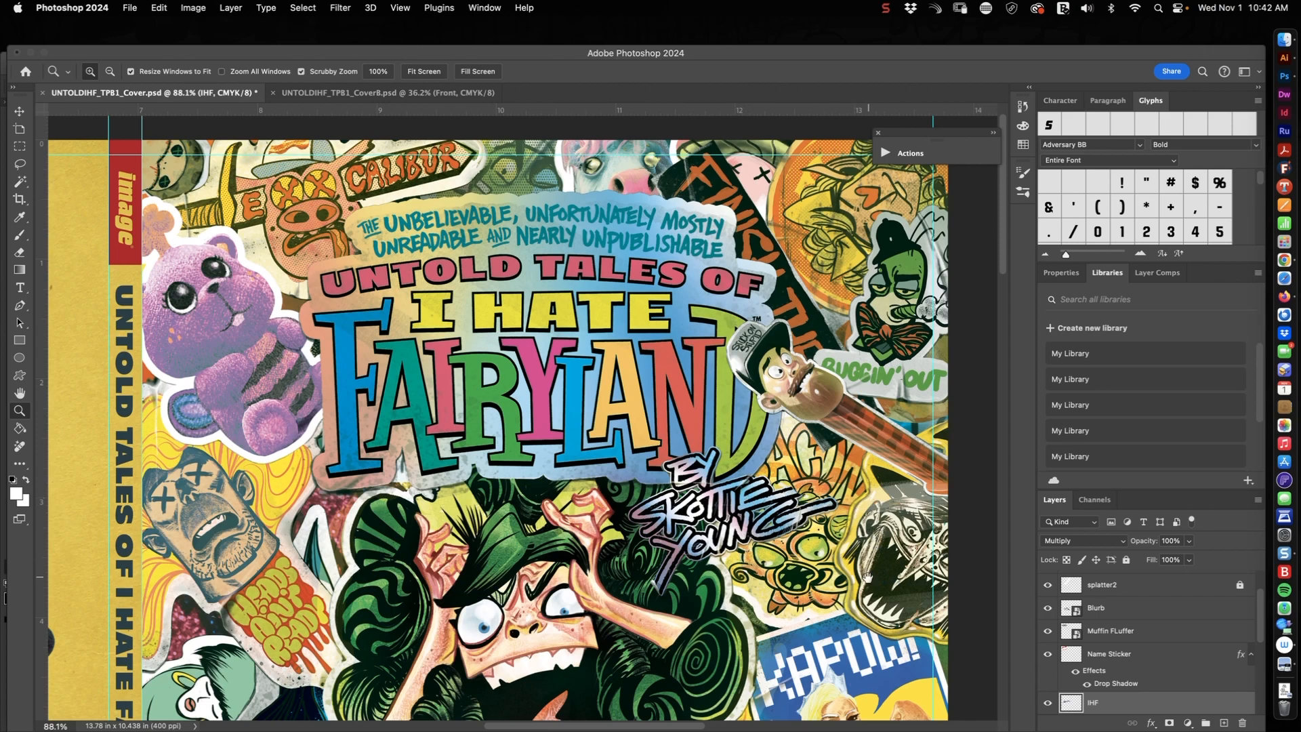
pyautogui.moveTo(868, 577); pyautogui.dragTo(849, 297)
pyautogui.moveTo(824, 541); pyautogui.dragTo(862, 305)
pyautogui.moveTo(821, 508); pyautogui.dragTo(827, 415)
pyautogui.moveTo(828, 603); pyautogui.dragTo(803, 488)
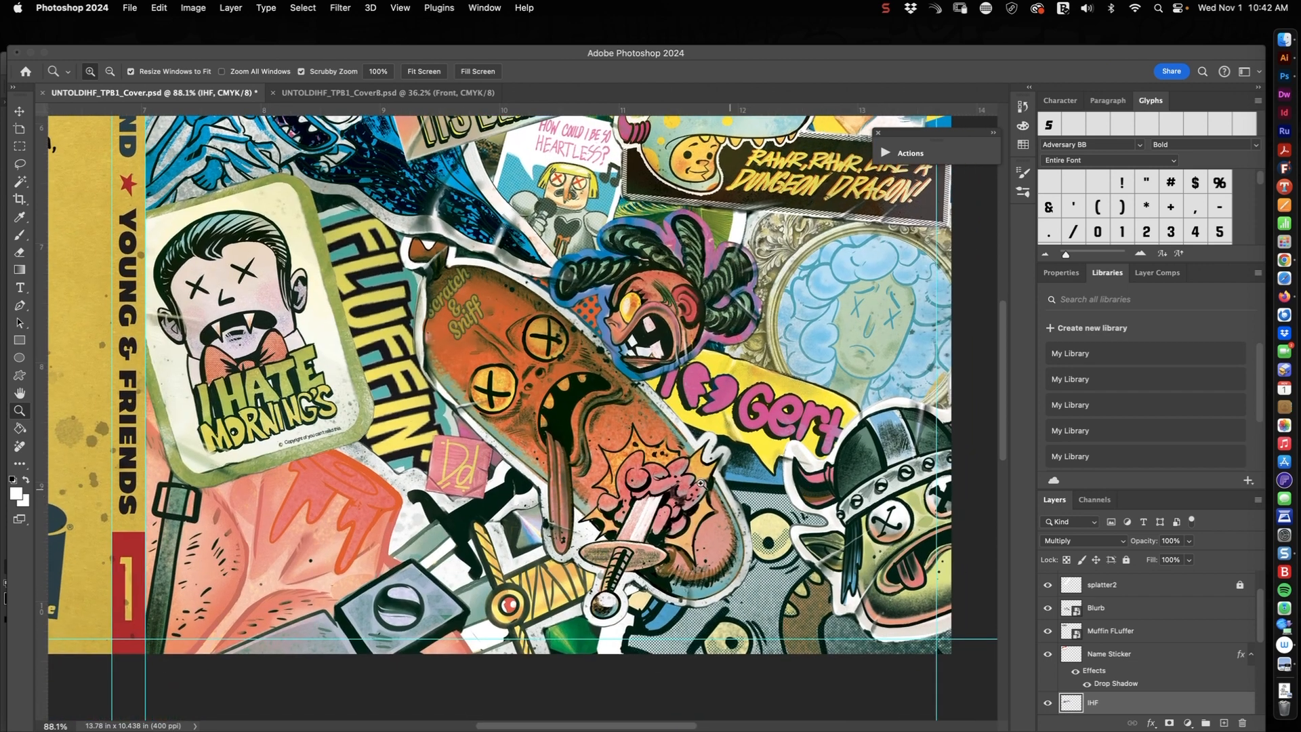
pyautogui.moveTo(610, 384); pyautogui.dragTo(618, 471)
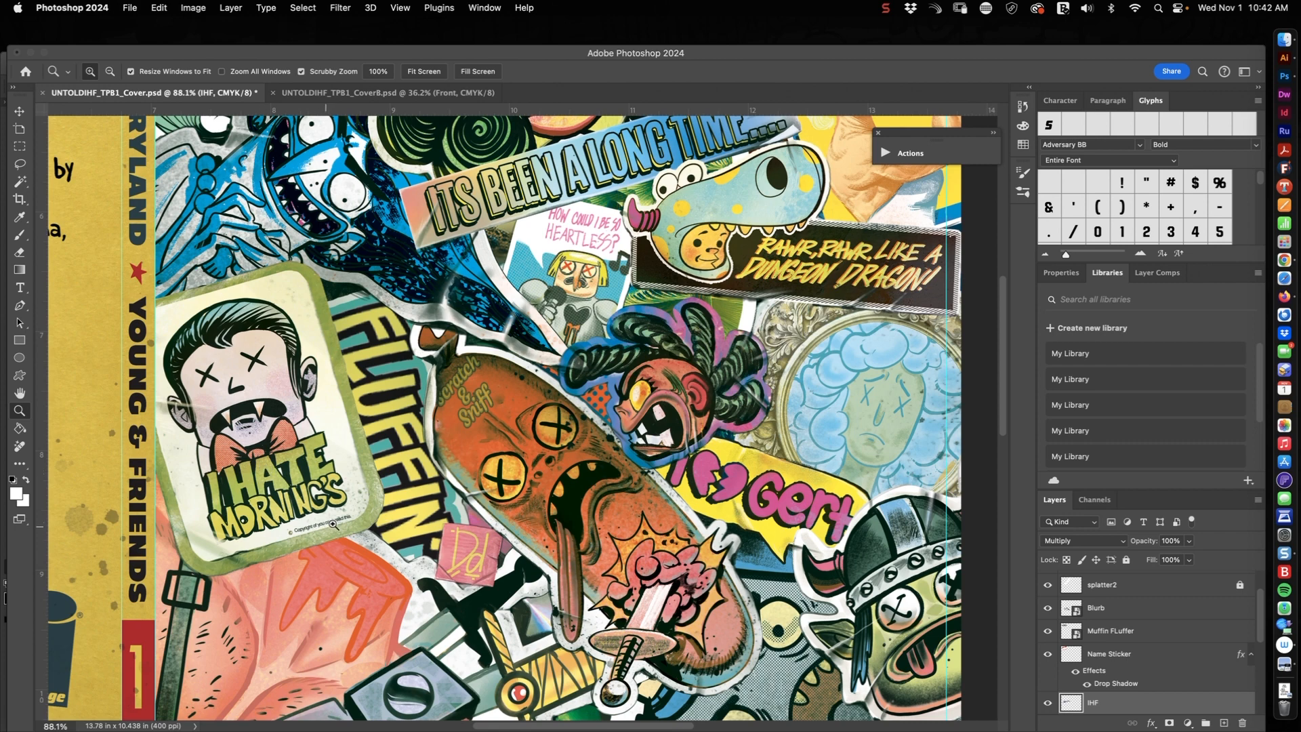
pyautogui.moveTo(331, 527); pyautogui.dragTo(525, 518)
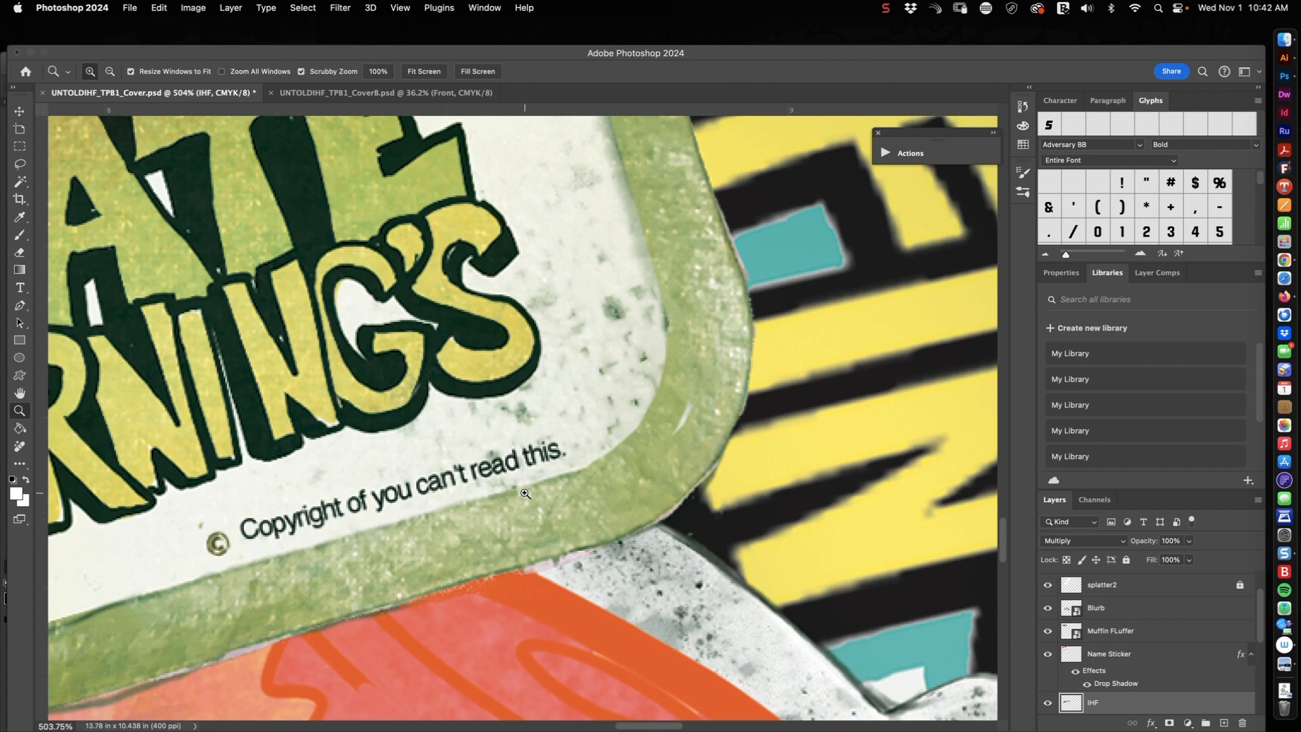
pyautogui.moveTo(691, 473); pyautogui.dragTo(574, 522)
pyautogui.moveTo(766, 456); pyautogui.dragTo(617, 582)
pyautogui.moveTo(691, 427); pyautogui.dragTo(640, 511)
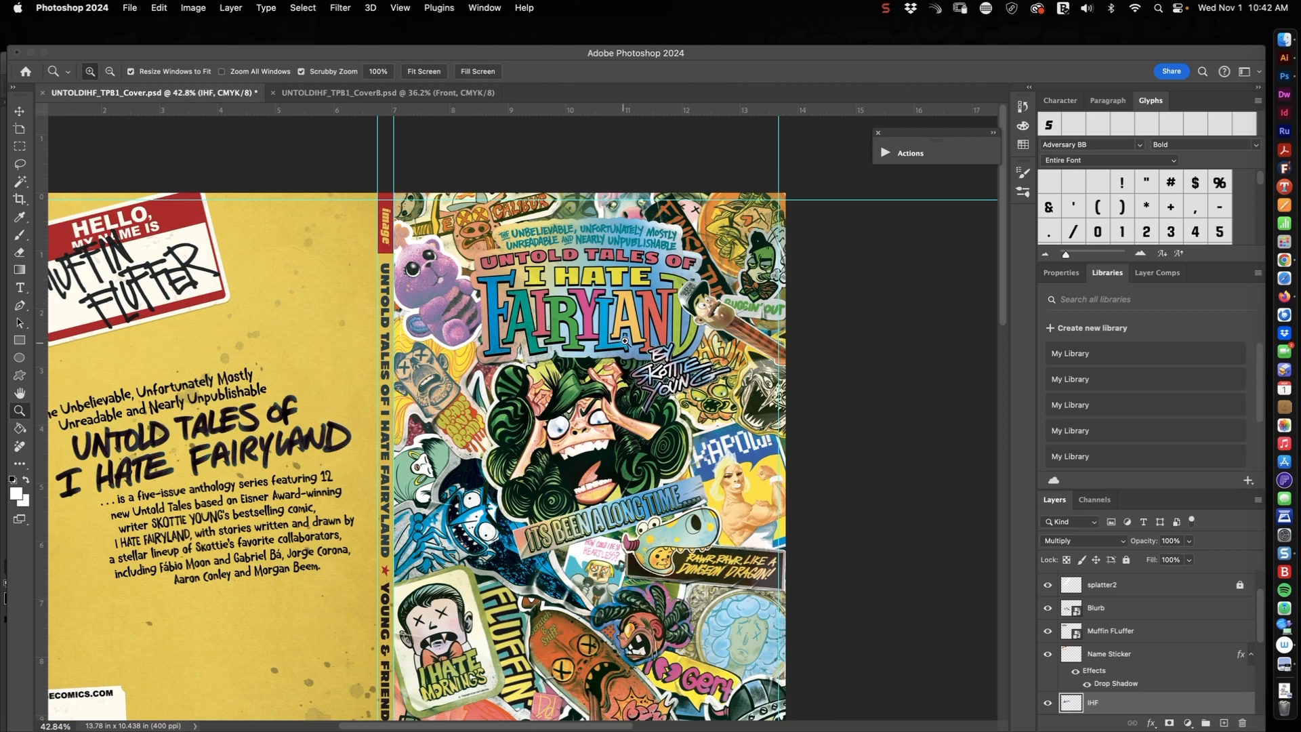
# - Examine the front cover's title logo and the scratched, weathered lettering of the author credit up close
pyautogui.moveTo(611, 279); pyautogui.dragTo(626, 325)
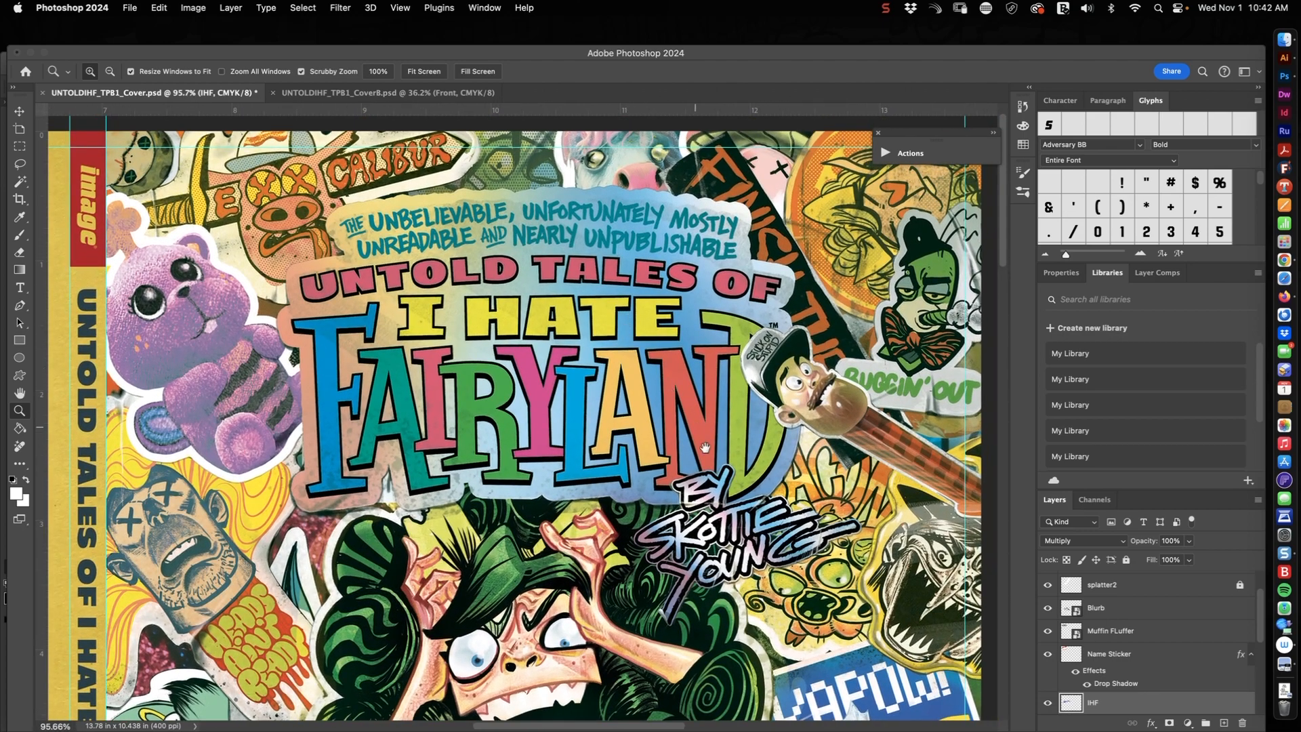
pyautogui.moveTo(705, 447); pyautogui.dragTo(556, 360)
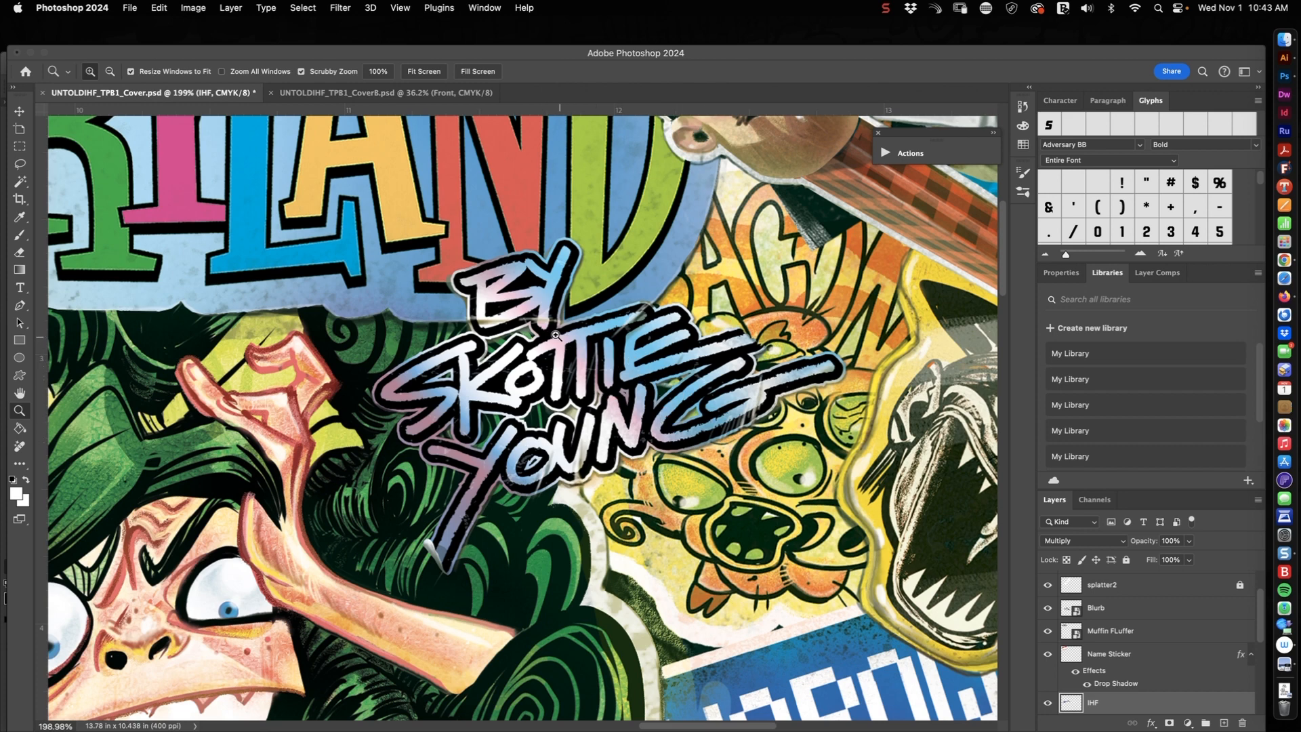
pyautogui.moveTo(557, 315); pyautogui.dragTo(557, 314)
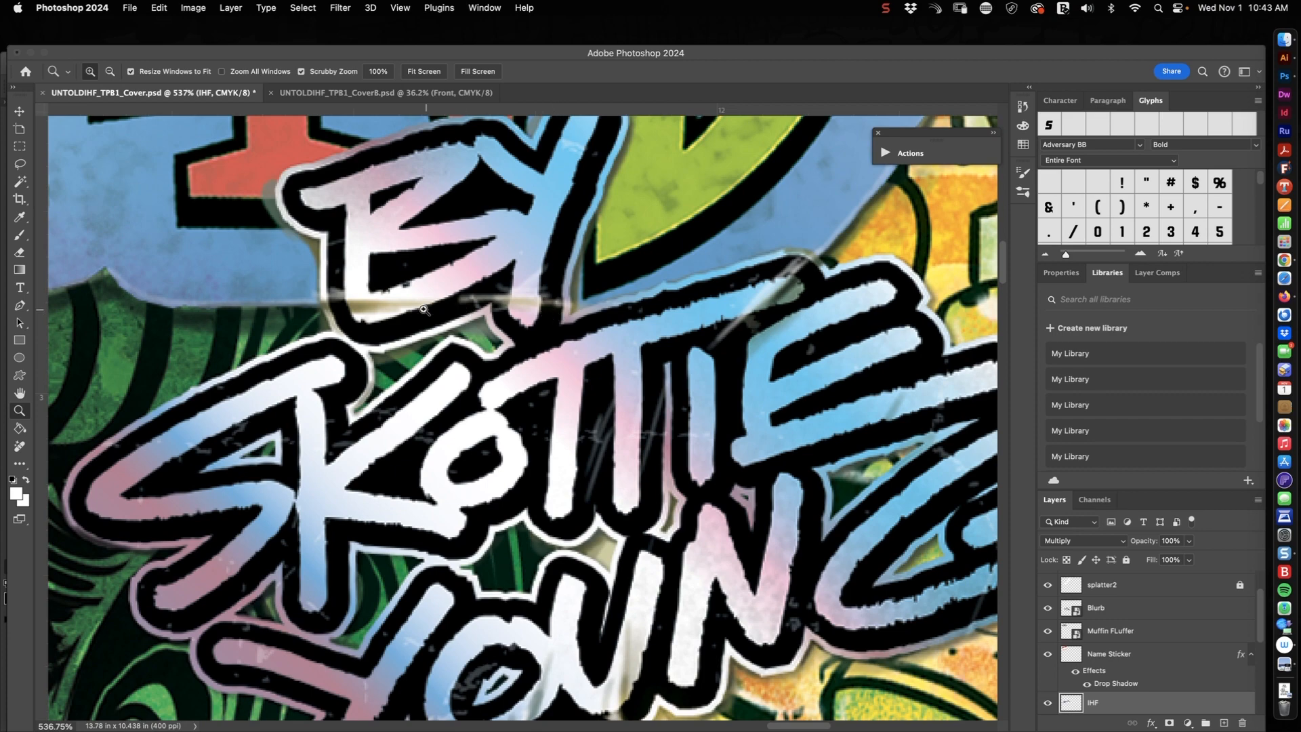
pyautogui.moveTo(563, 513); pyautogui.dragTo(563, 513)
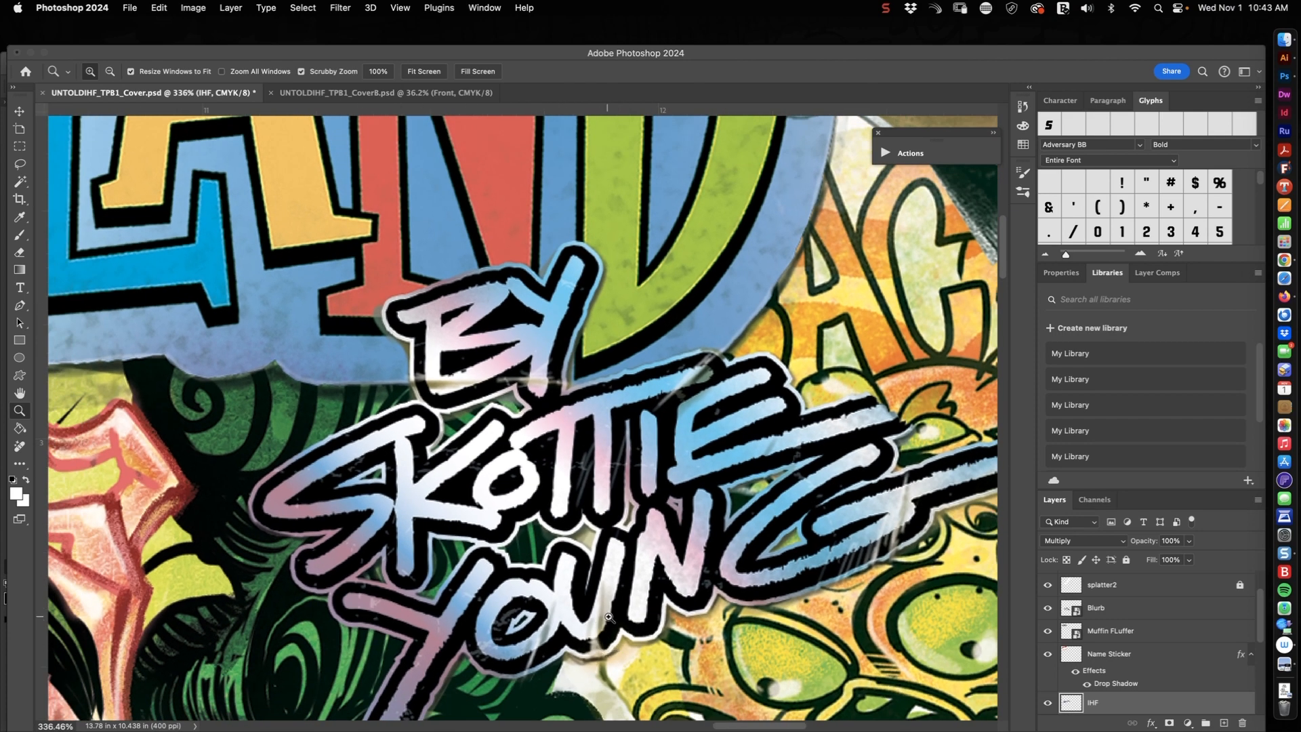
pyautogui.moveTo(860, 517); pyautogui.dragTo(778, 553)
pyautogui.moveTo(859, 544); pyautogui.dragTo(766, 362)
pyautogui.moveTo(767, 495); pyautogui.dragTo(785, 434)
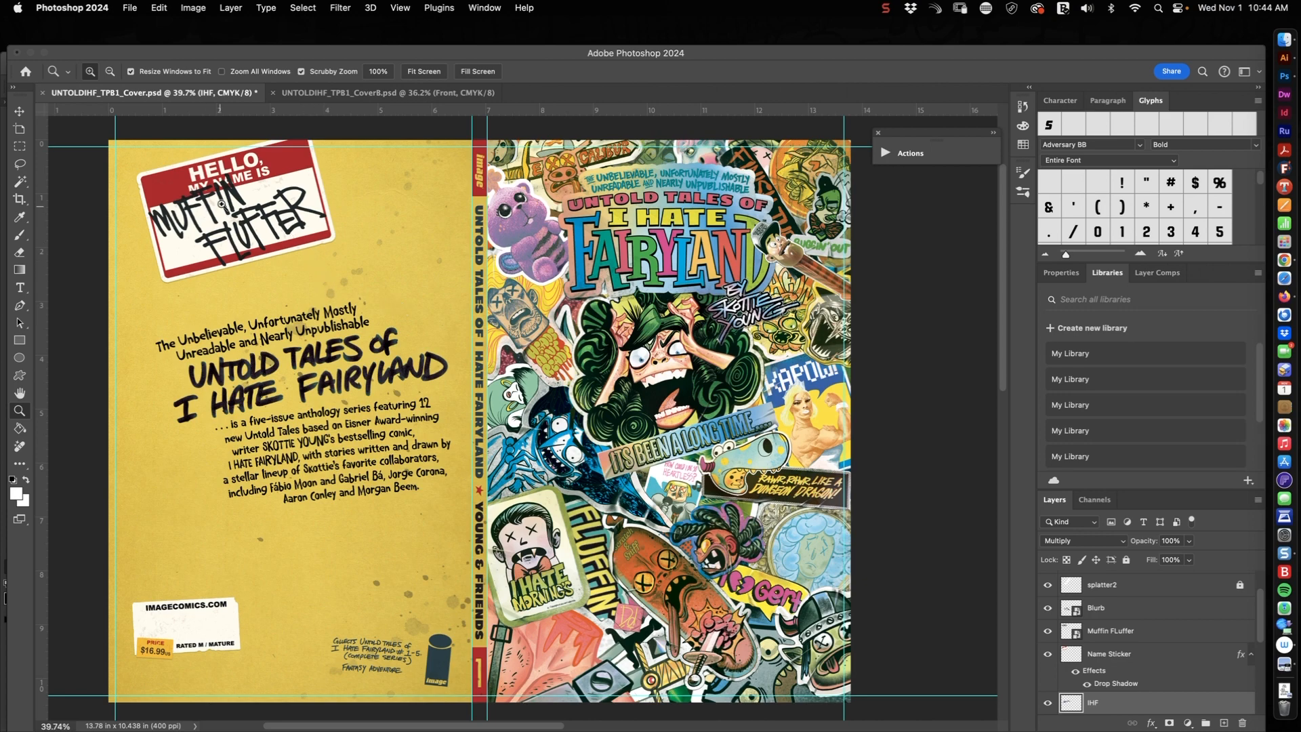
# - Inspect the back cover's Muffin Fluffer name sticker, the overall wraparound layout and the document's layer stack
pyautogui.moveTo(252, 214); pyautogui.dragTo(619, 353)
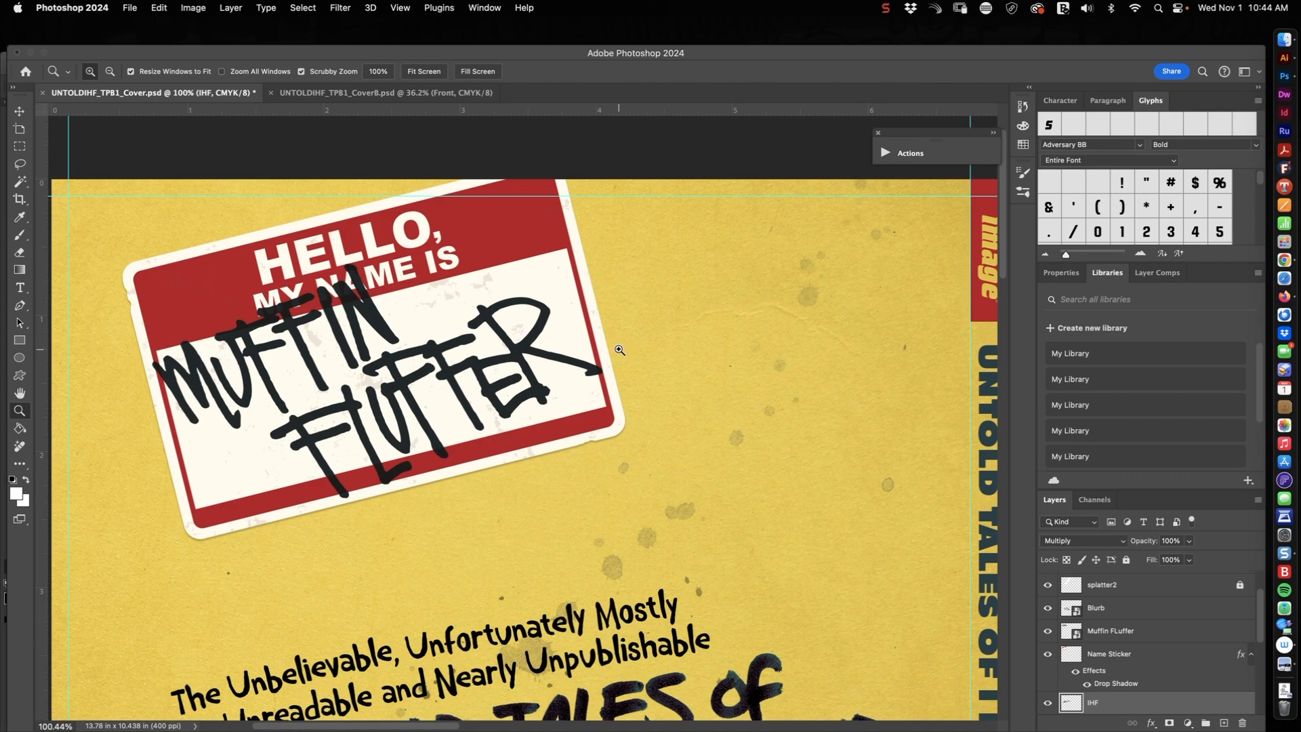
pyautogui.moveTo(647, 366); pyautogui.dragTo(591, 393)
pyautogui.moveTo(683, 429); pyautogui.dragTo(499, 292)
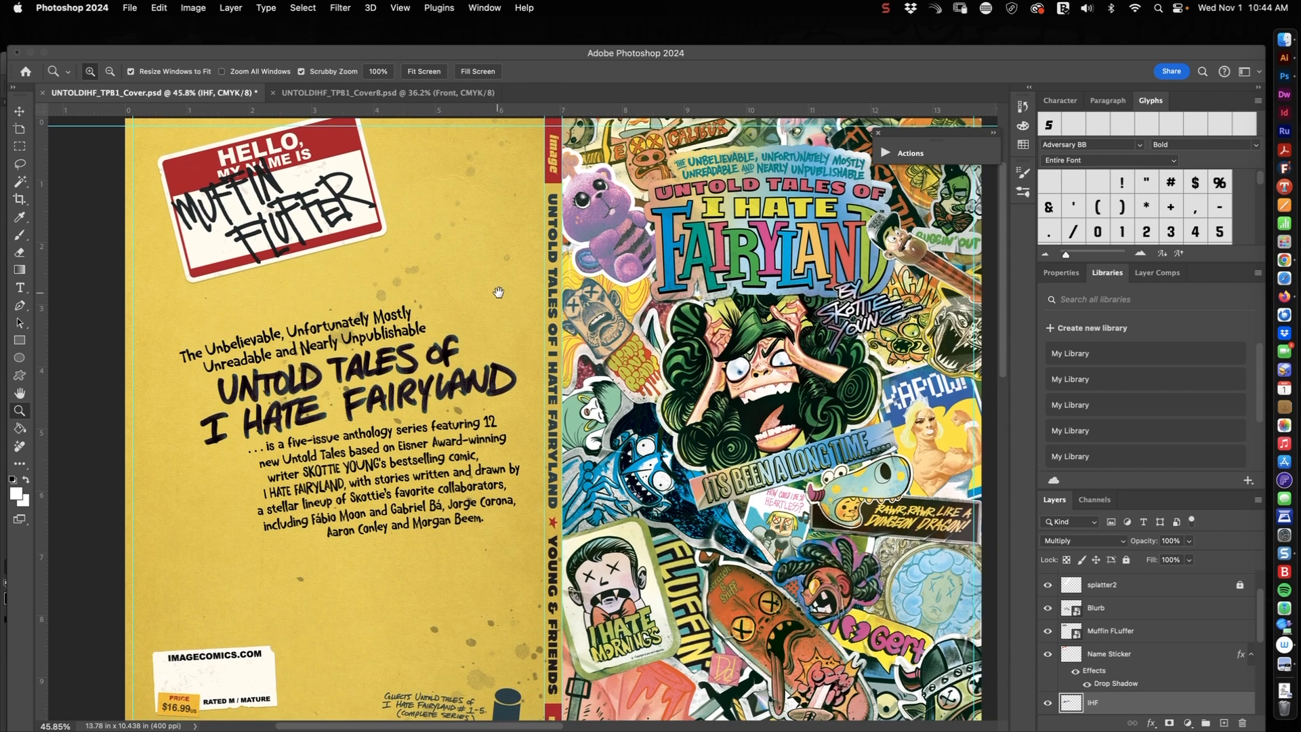
pyautogui.moveTo(600, 313); pyautogui.dragTo(582, 328)
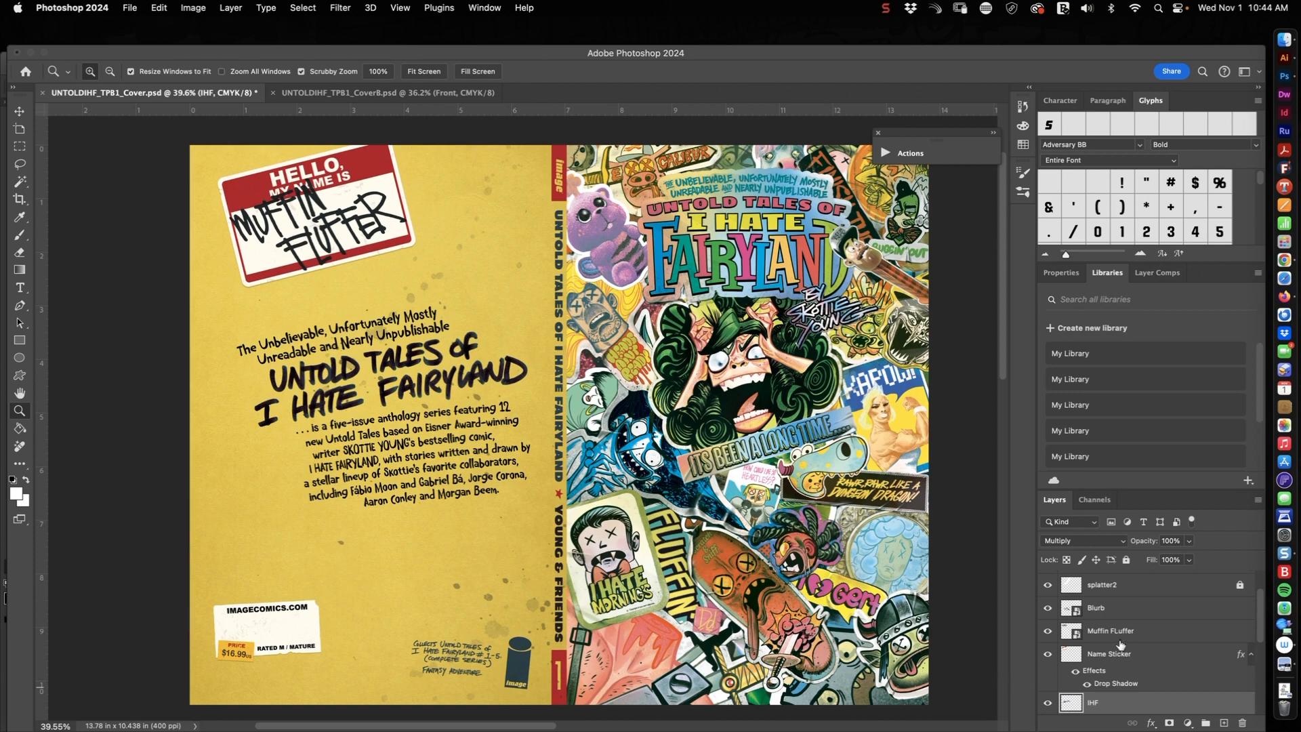
pyautogui.scroll(2, 1119, 644)
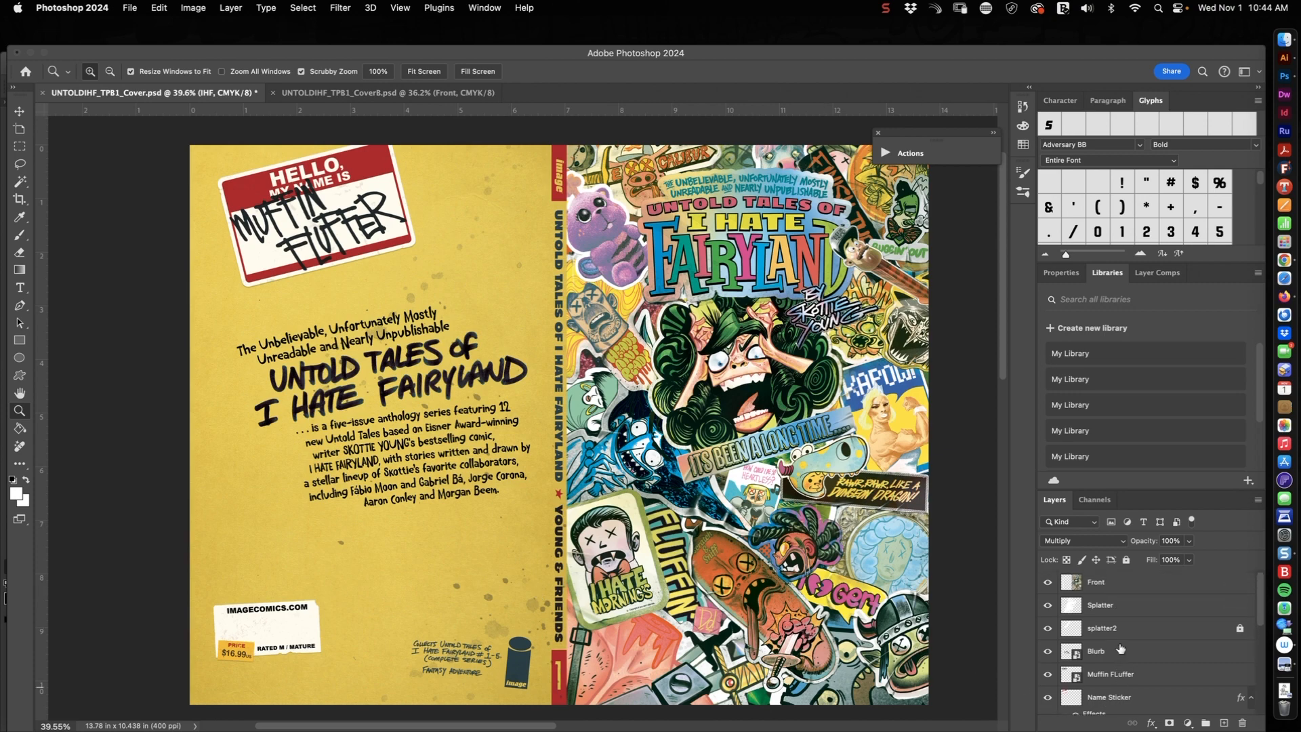
pyautogui.scroll(-4, 1119, 644)
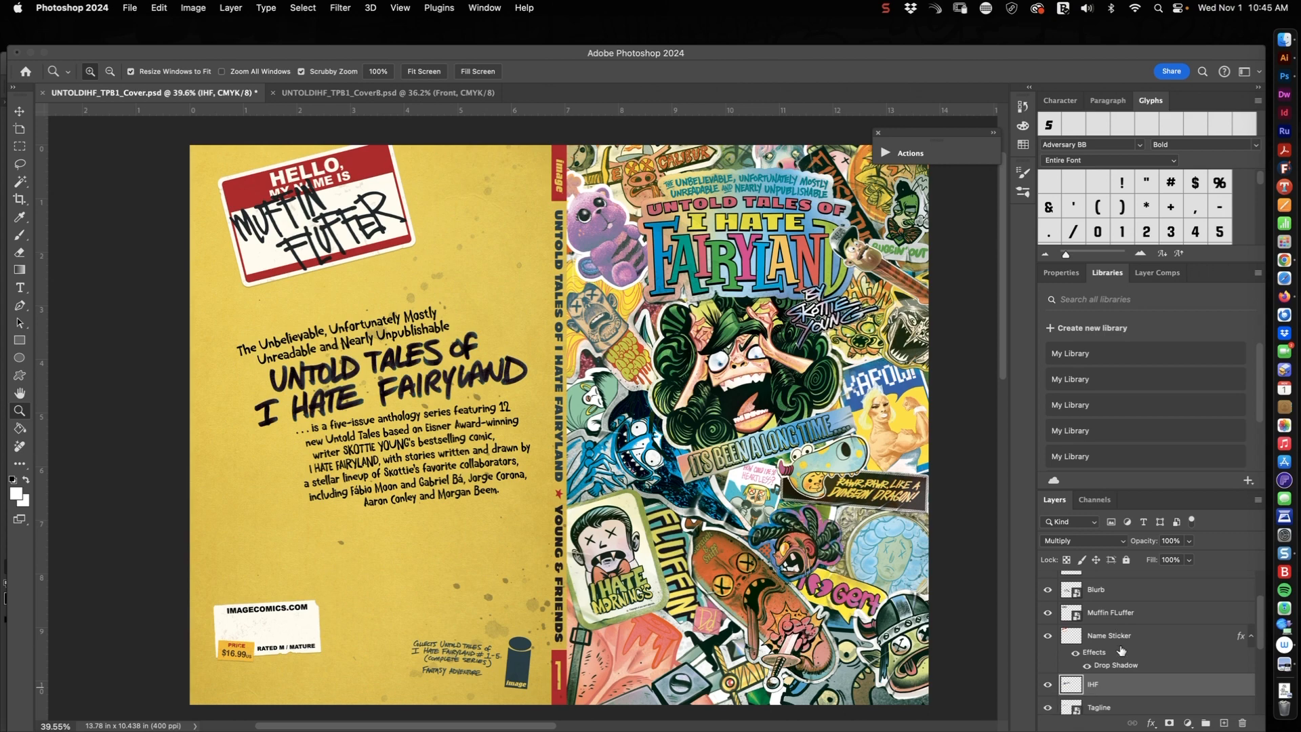
pyautogui.scroll(-2, 1120, 649)
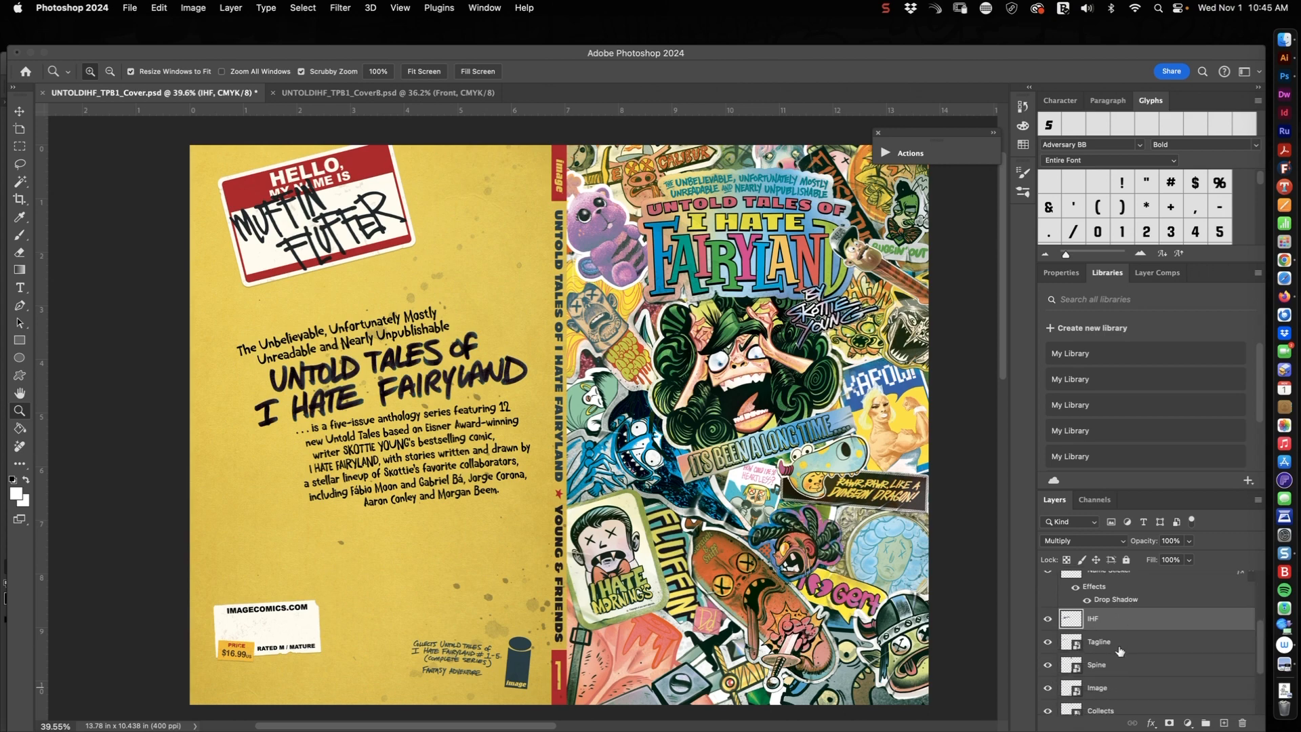
pyautogui.scroll(5, 1119, 651)
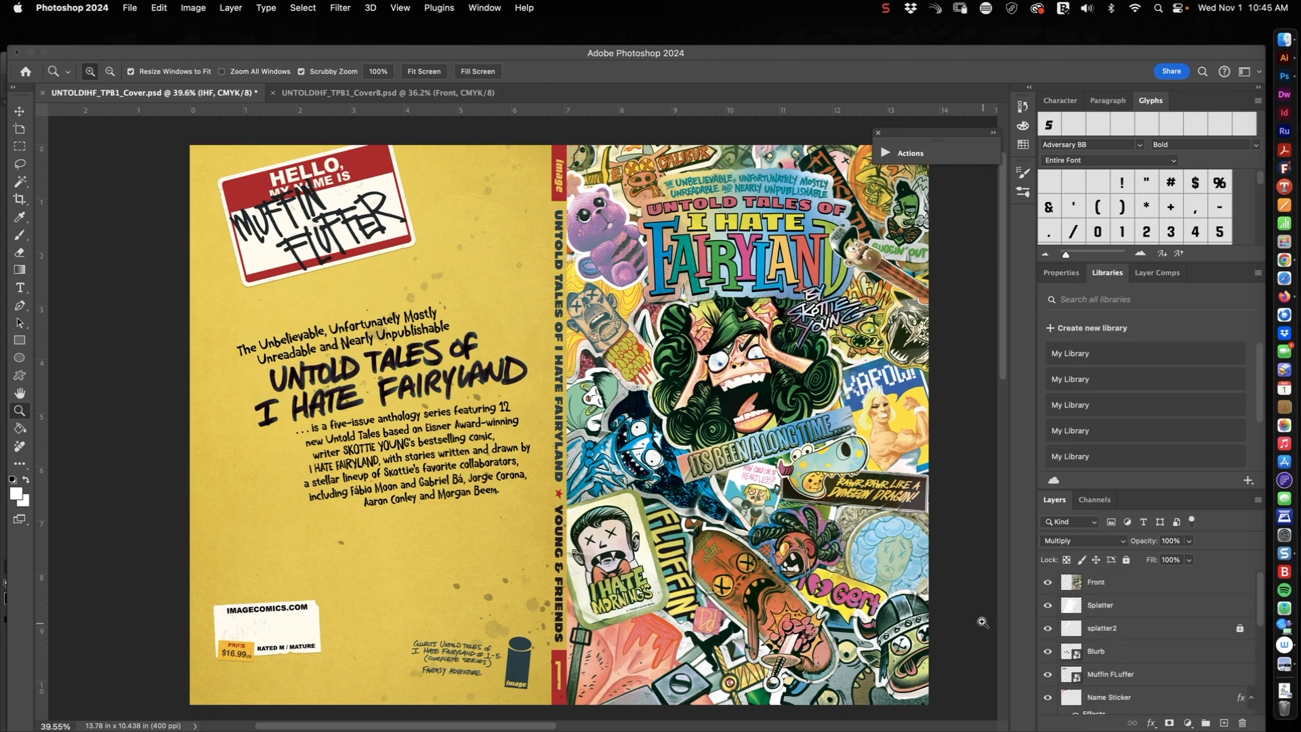
# - Hide all layers from Splatter down through OldPaper, leaving only the Front and Background layers visible
pyautogui.moveTo(1048, 607); pyautogui.dragTo(1047, 692)
pyautogui.scroll(-3, 1094, 654)
pyautogui.scroll(-3, 1089, 656)
pyautogui.scroll(-2, 1091, 657)
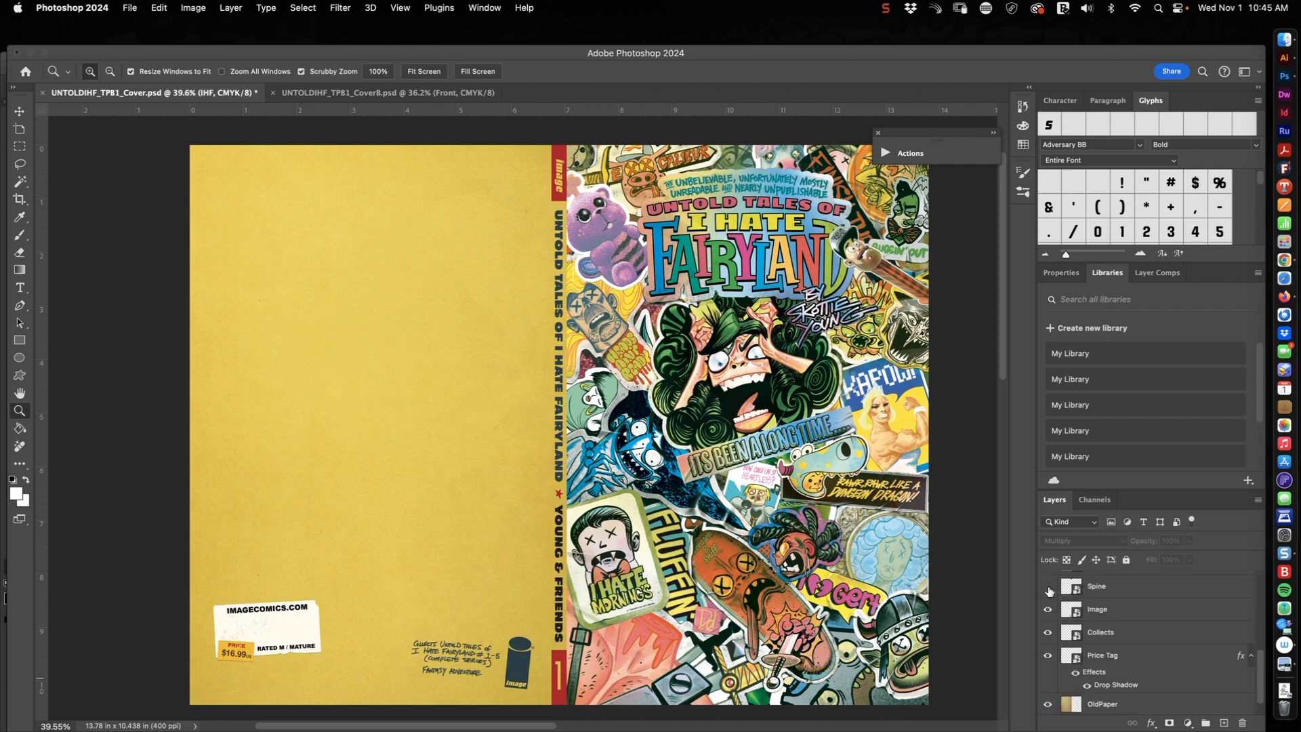
pyautogui.moveTo(1048, 590); pyautogui.dragTo(1047, 661)
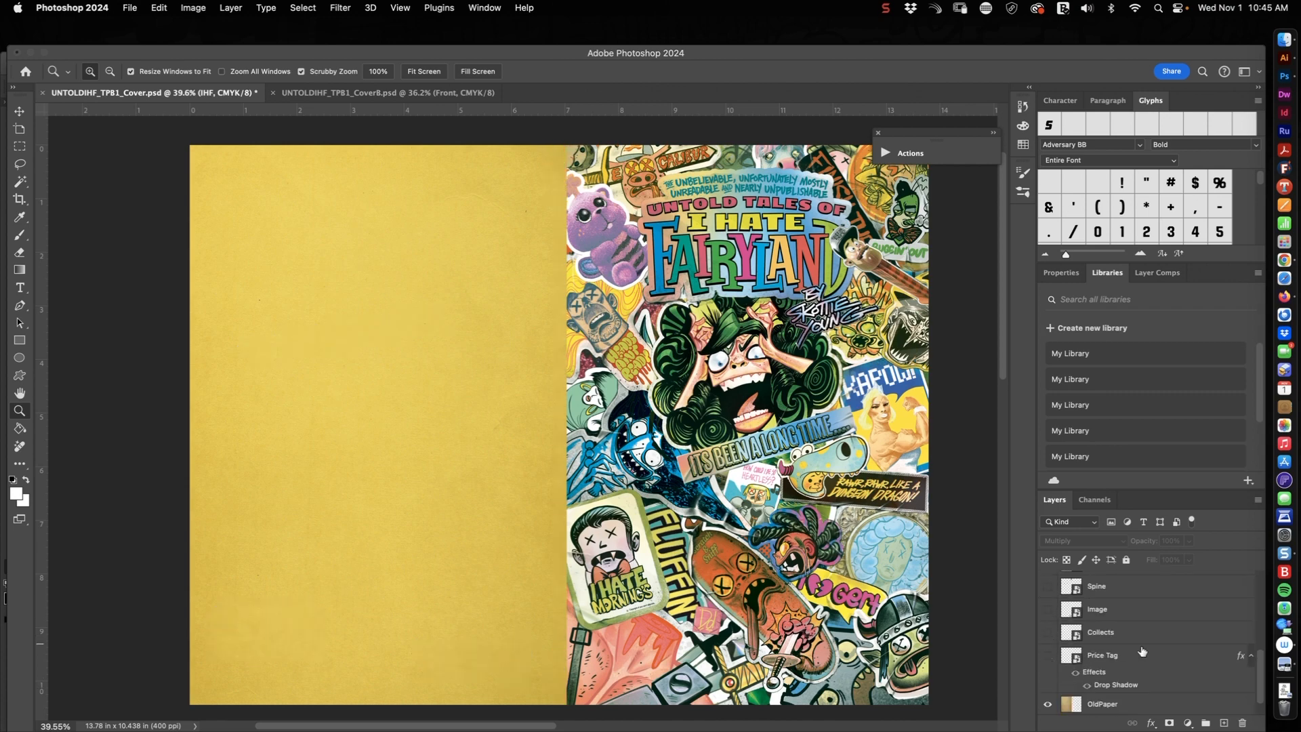
pyautogui.scroll(-2, 1142, 652)
pyautogui.click(1047, 681)
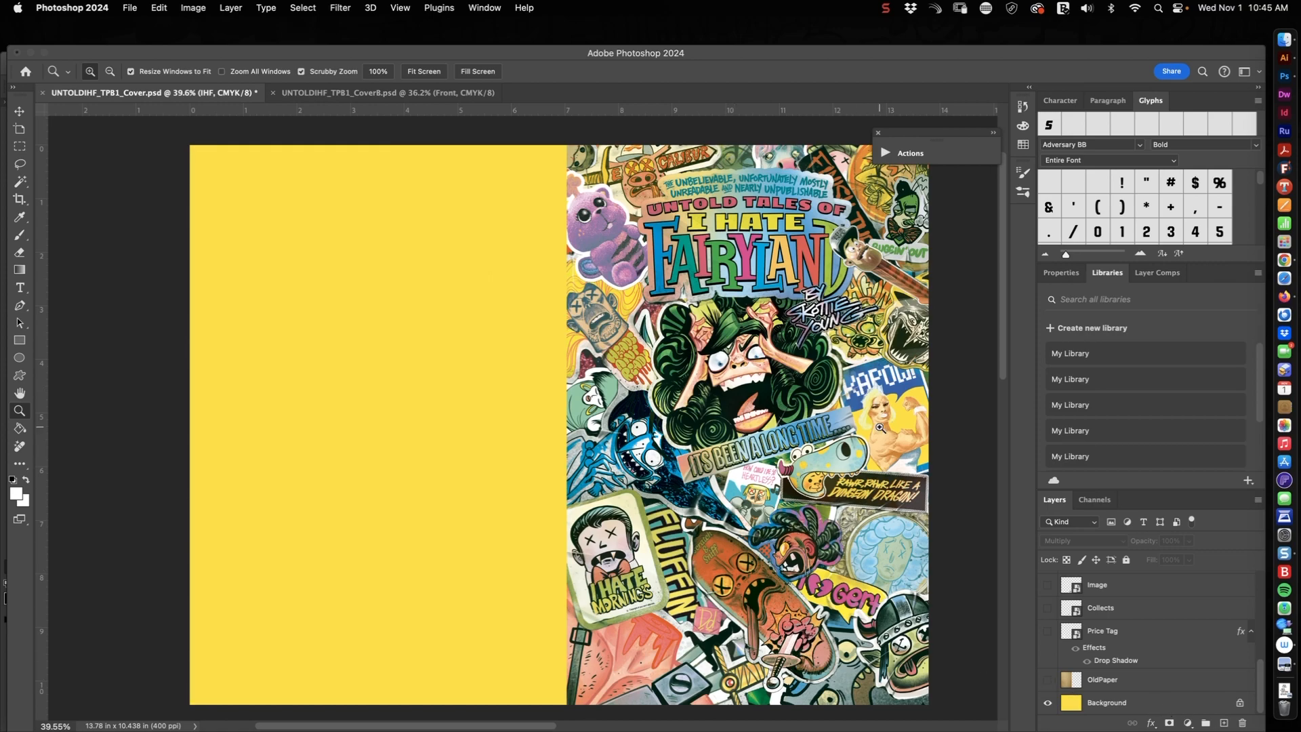
# - Select the OldPaper layer and make it visible over the yellow Background
pyautogui.moveTo(903, 416); pyautogui.dragTo(839, 505)
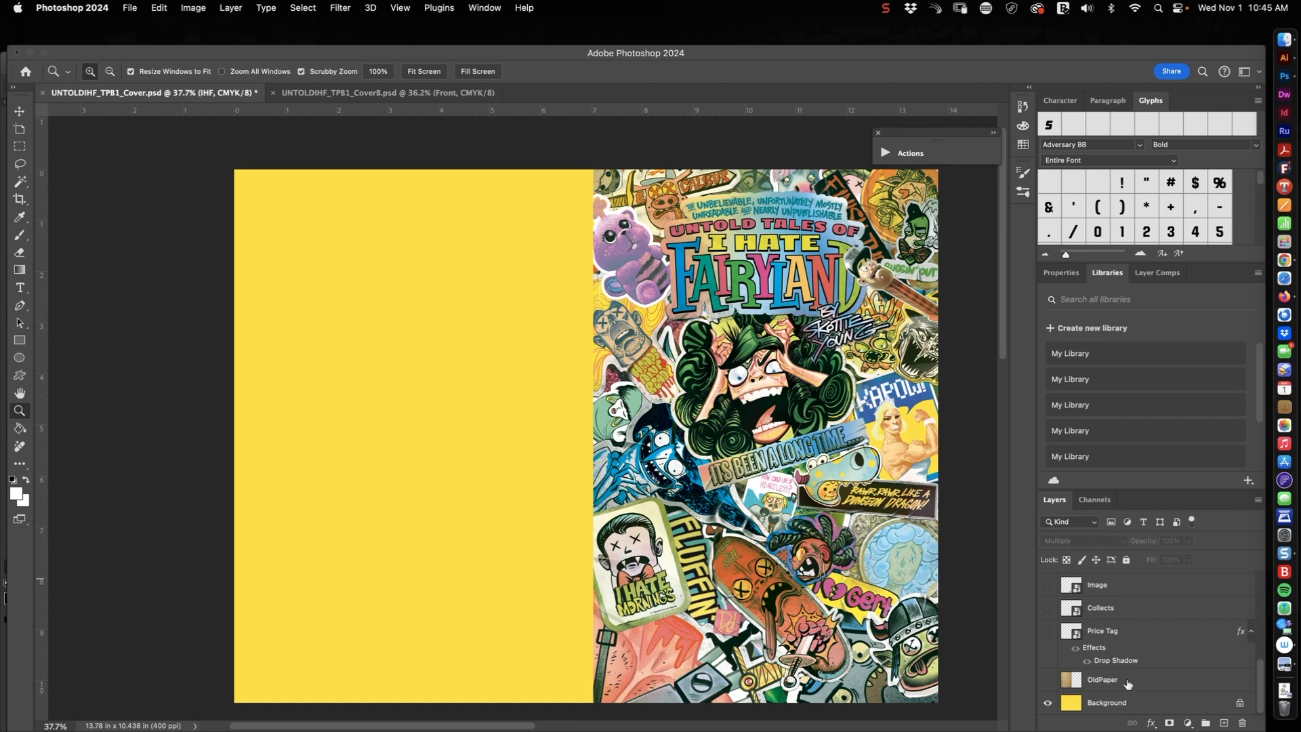
pyautogui.moveTo(1128, 684)
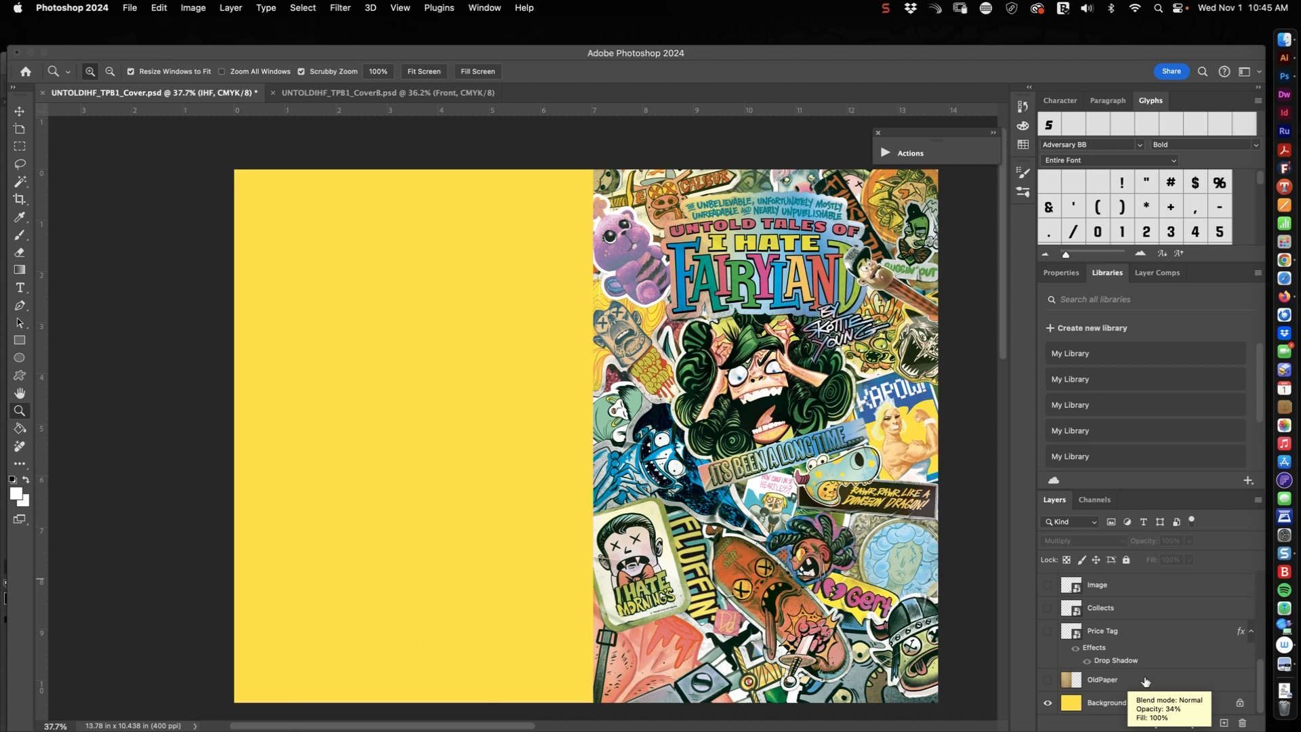
pyautogui.click(1109, 681)
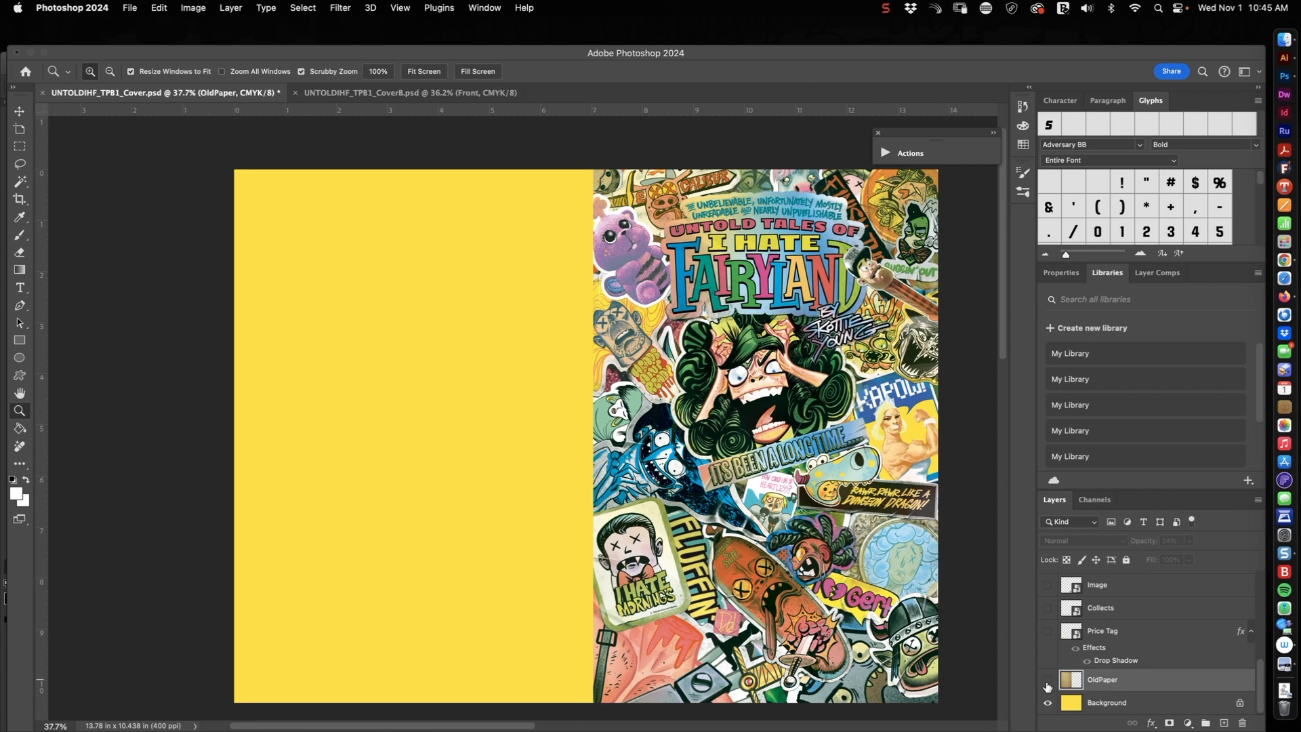
pyautogui.click(1047, 682)
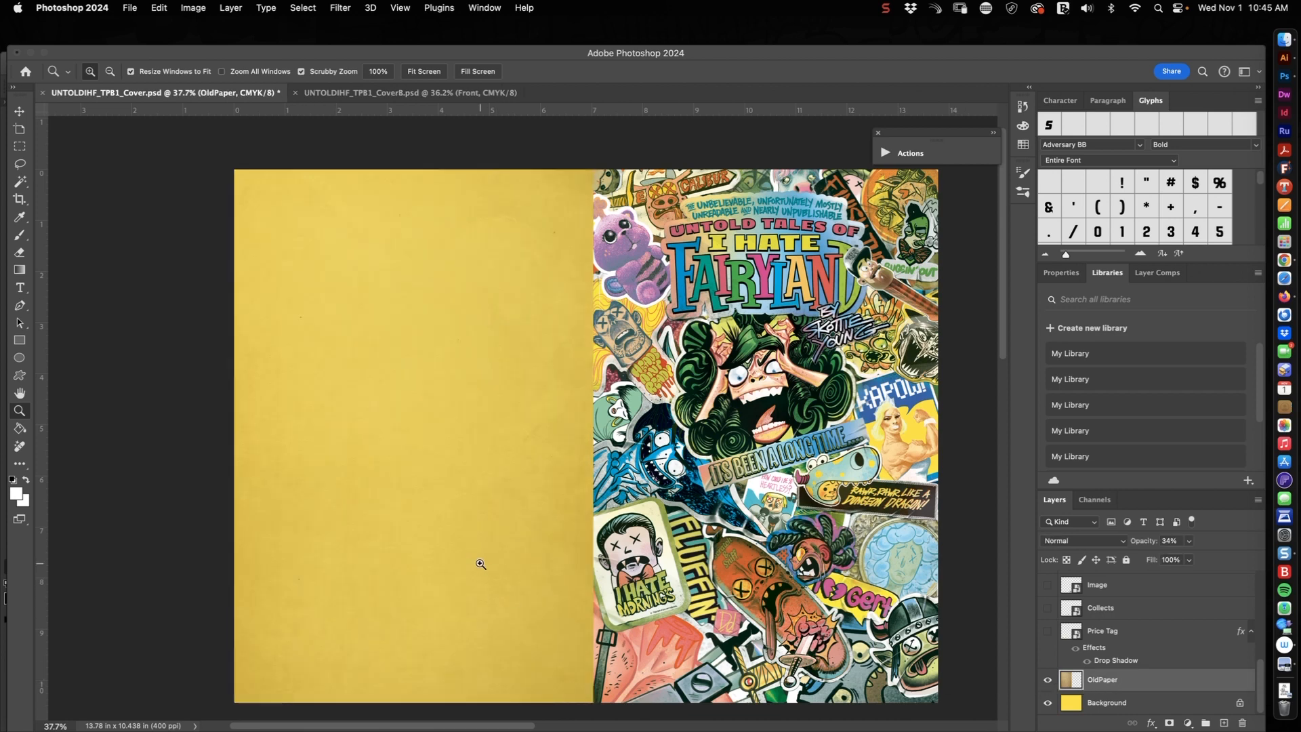
# - Set the OldPaper layer's opacity to 100% and inspect its paper texture up close
pyautogui.click(1178, 541)
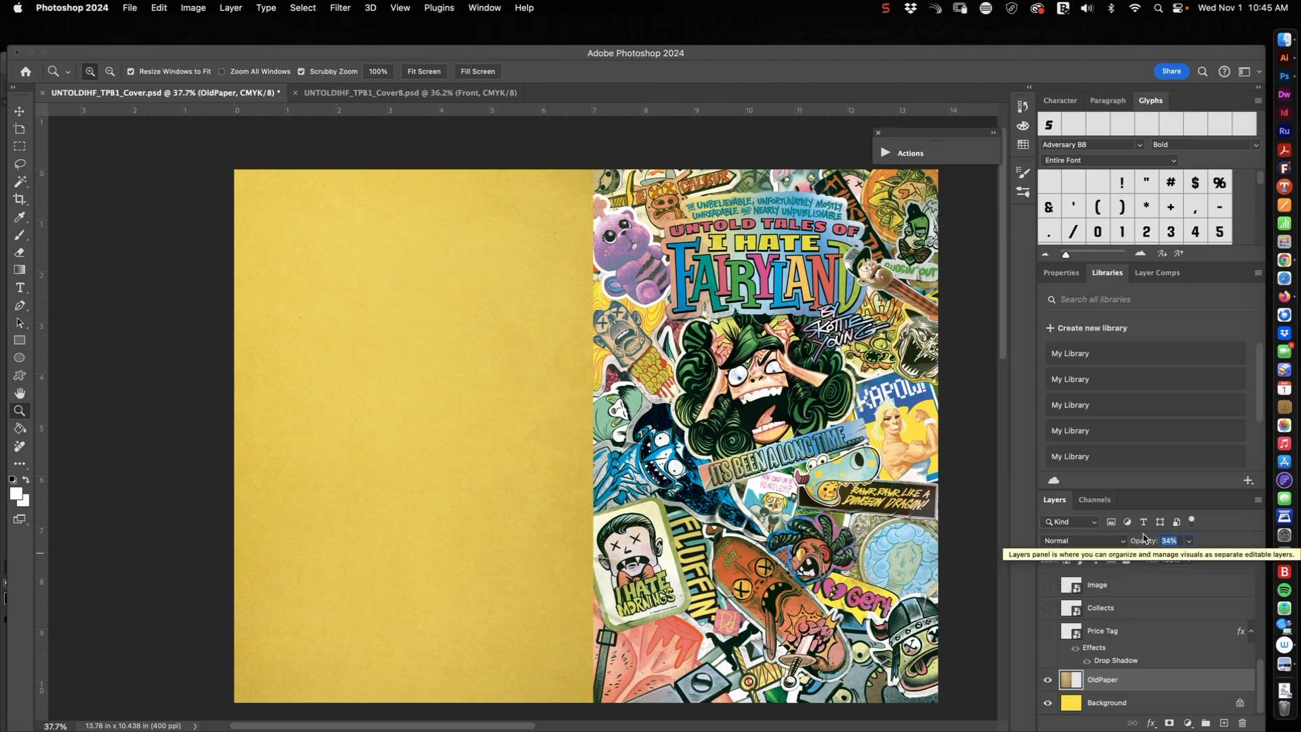
pyautogui.write('100')
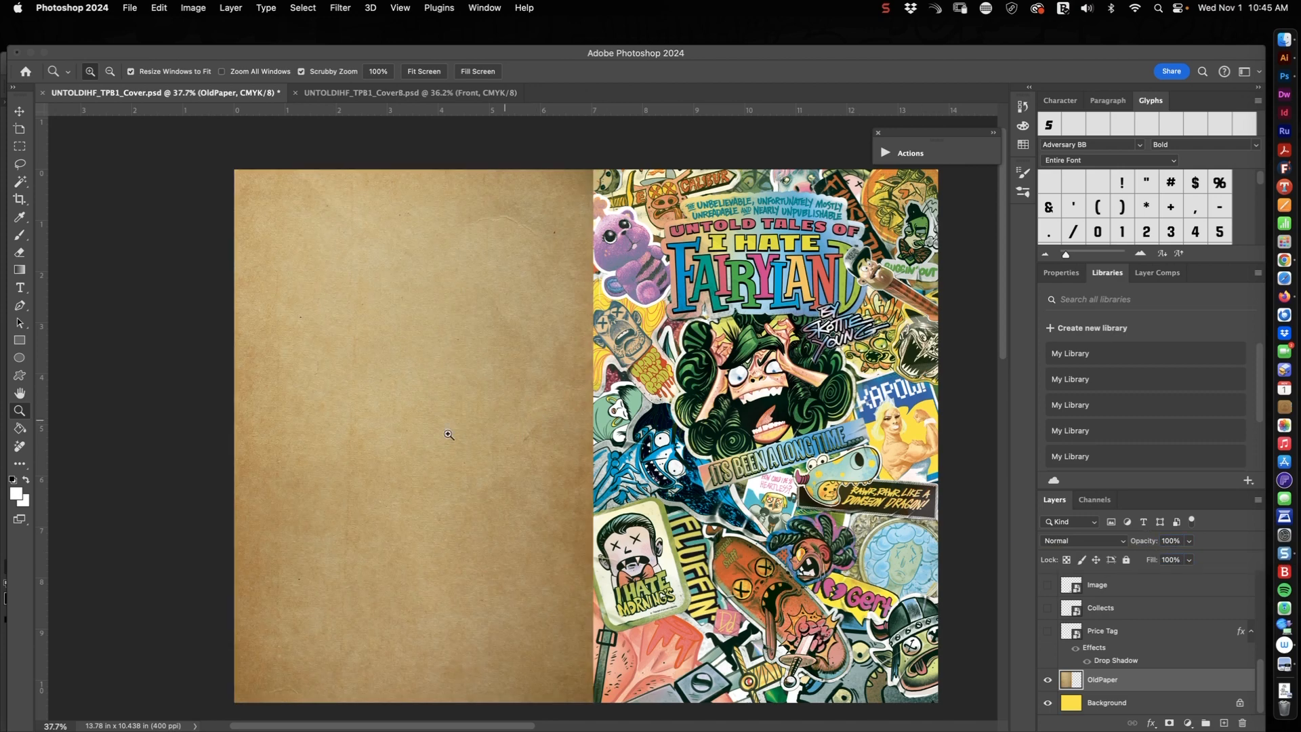
pyautogui.moveTo(405, 478); pyautogui.dragTo(447, 458)
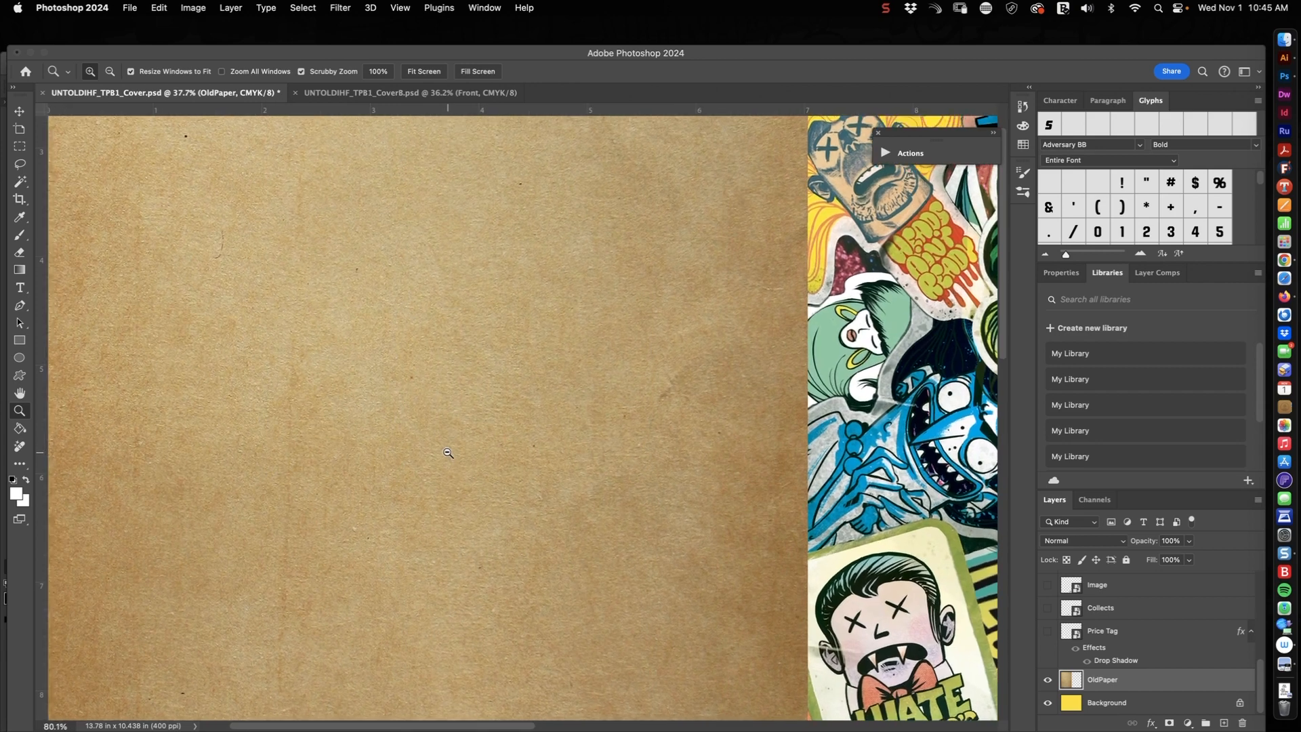
pyautogui.moveTo(546, 472); pyautogui.dragTo(521, 504)
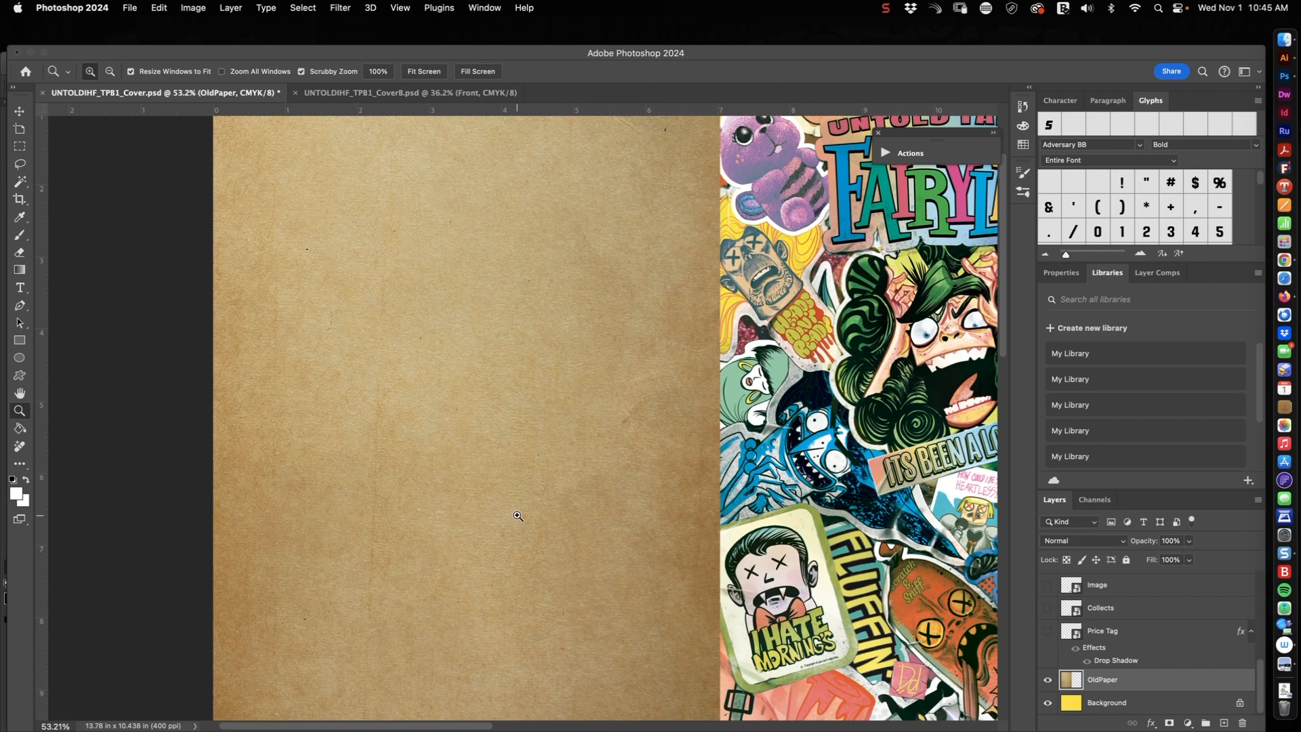
pyautogui.moveTo(523, 517); pyautogui.dragTo(482, 538)
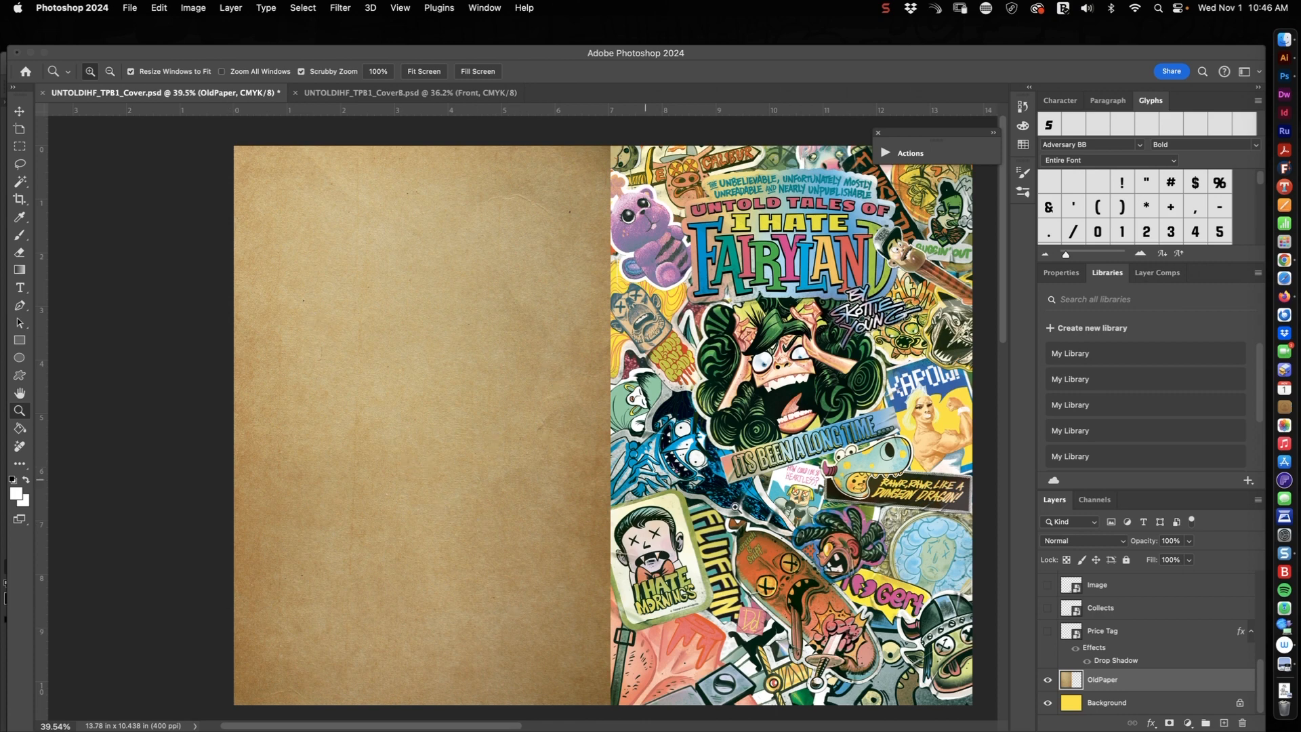
# - Set the OldPaper layer's opacity to 34%, inspect the creases over the yellow, and fit the whole cover in view
pyautogui.click(1175, 541)
pyautogui.write('34')
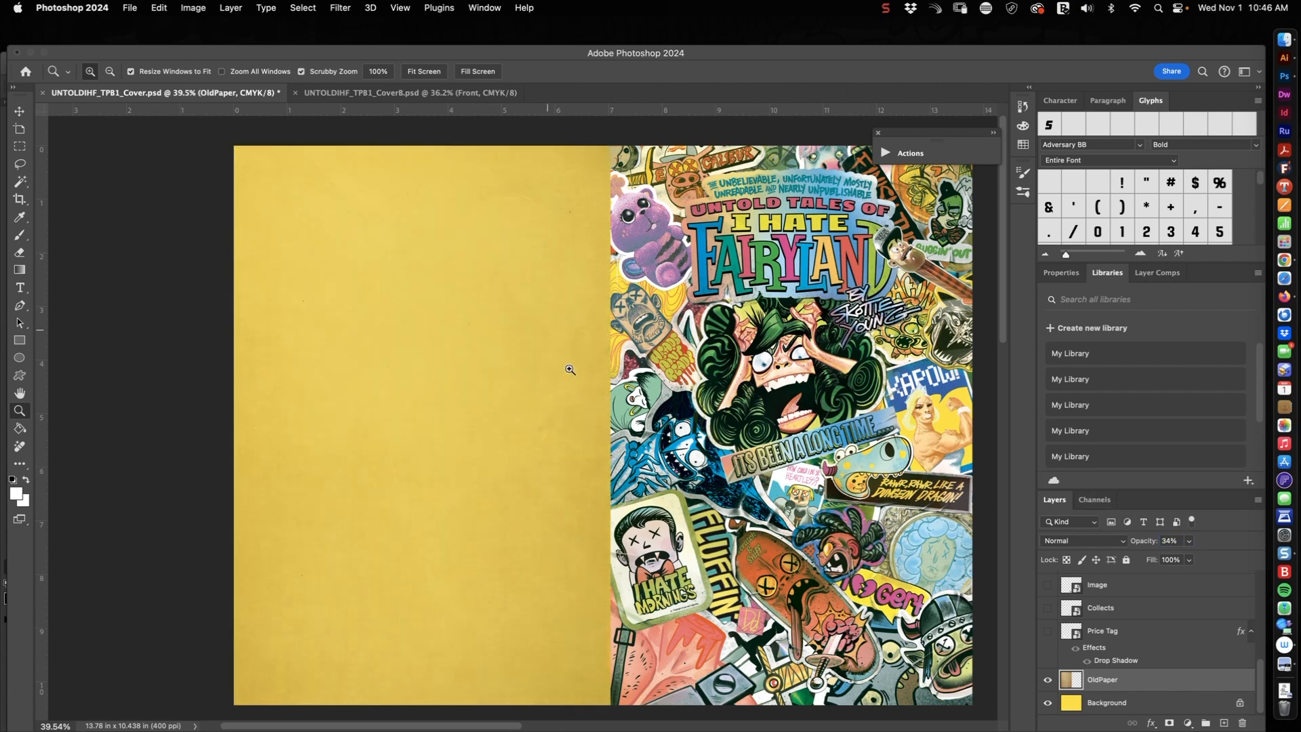
pyautogui.moveTo(529, 179); pyautogui.dragTo(696, 434)
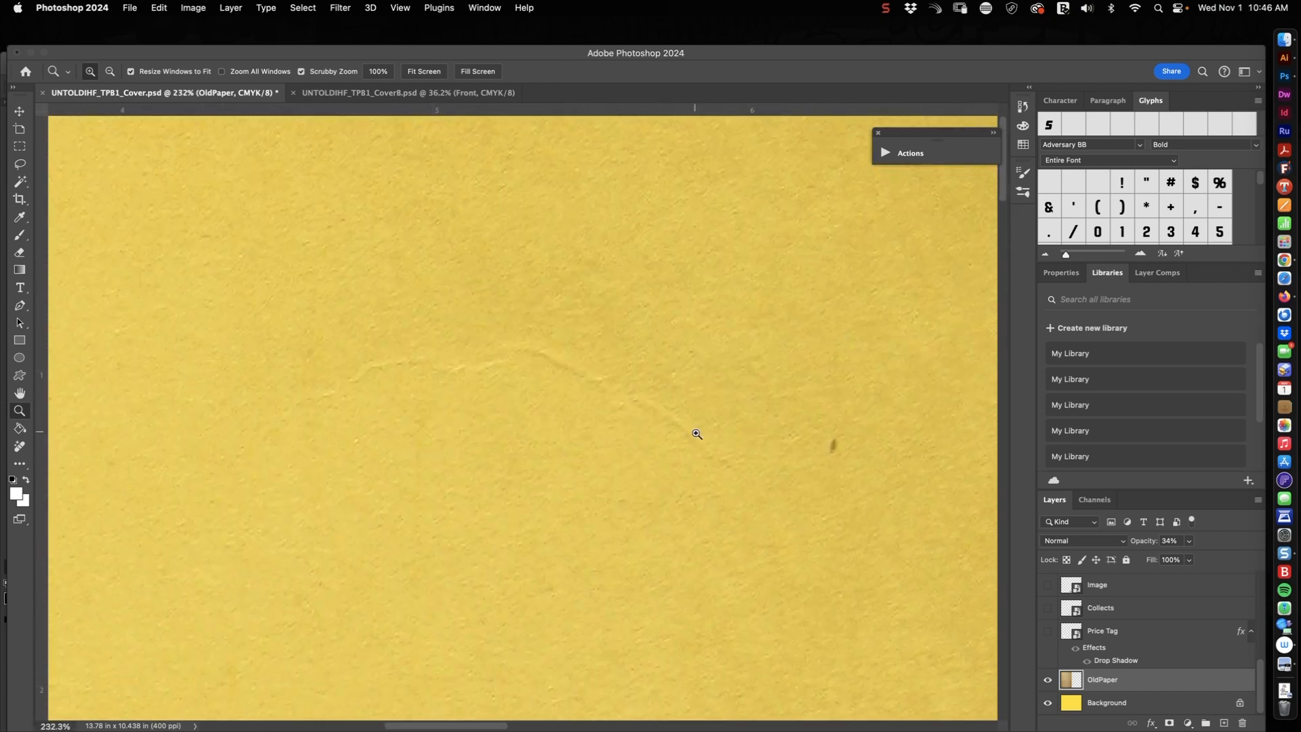
pyautogui.moveTo(657, 375); pyautogui.dragTo(583, 421)
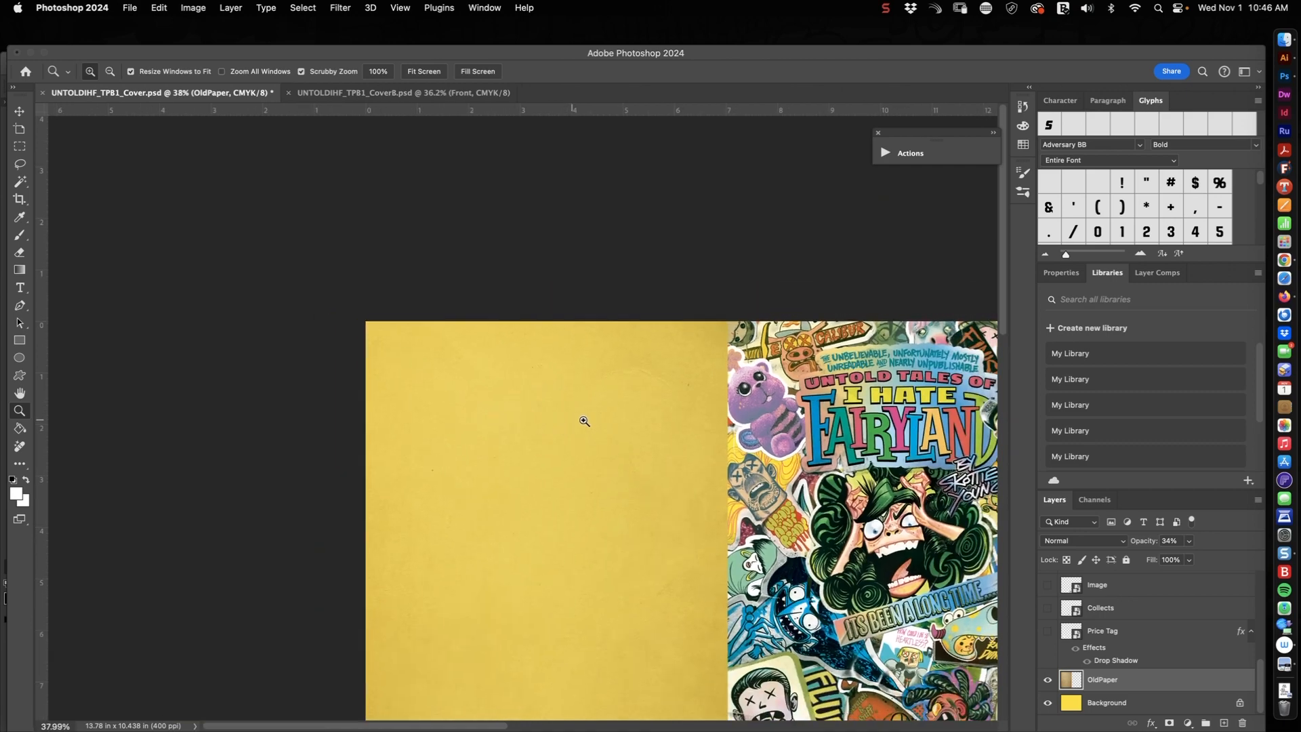
pyautogui.moveTo(633, 465); pyautogui.dragTo(502, 273)
pyautogui.press('super+0')
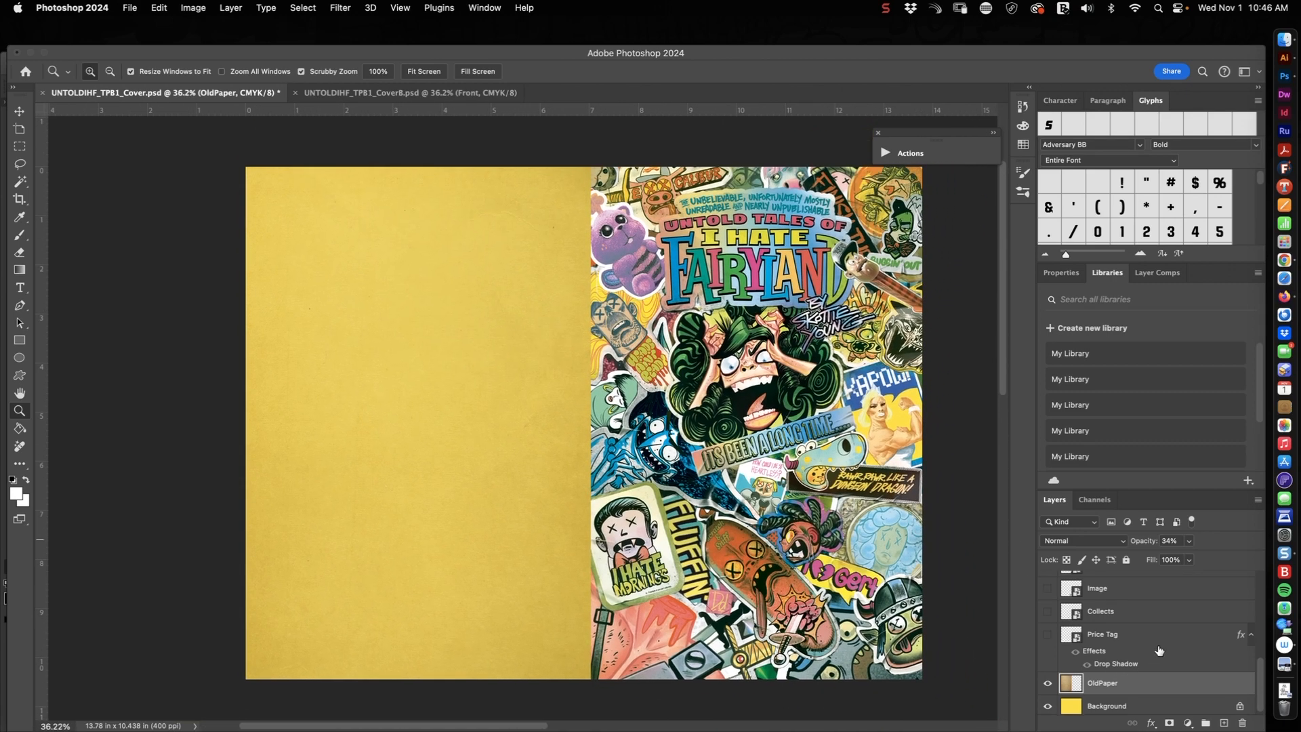
# - Make the Splatter layer visible and inspect its ink specks on the back cover
pyautogui.scroll(2, 1157, 651)
pyautogui.scroll(5, 1157, 652)
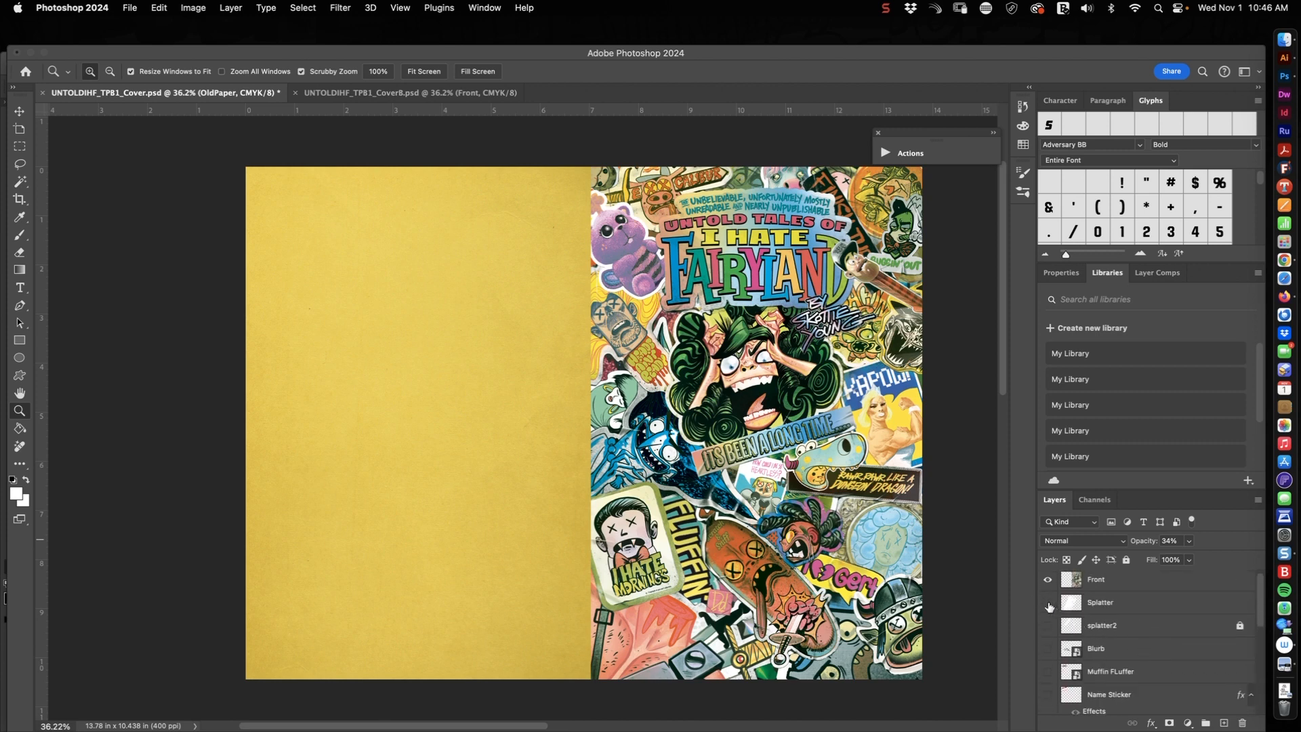
pyautogui.click(1048, 602)
pyautogui.moveTo(531, 612); pyautogui.dragTo(596, 568)
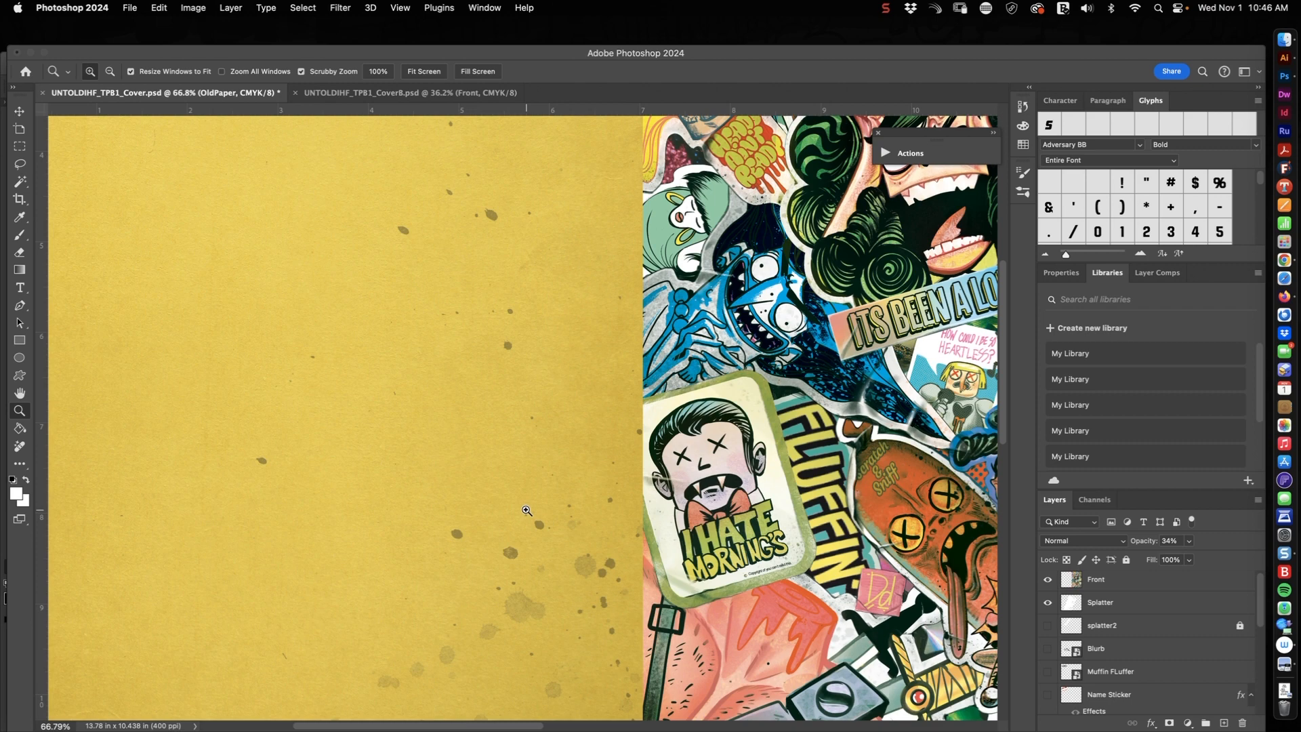
pyautogui.click(1179, 540)
pyautogui.write('100')
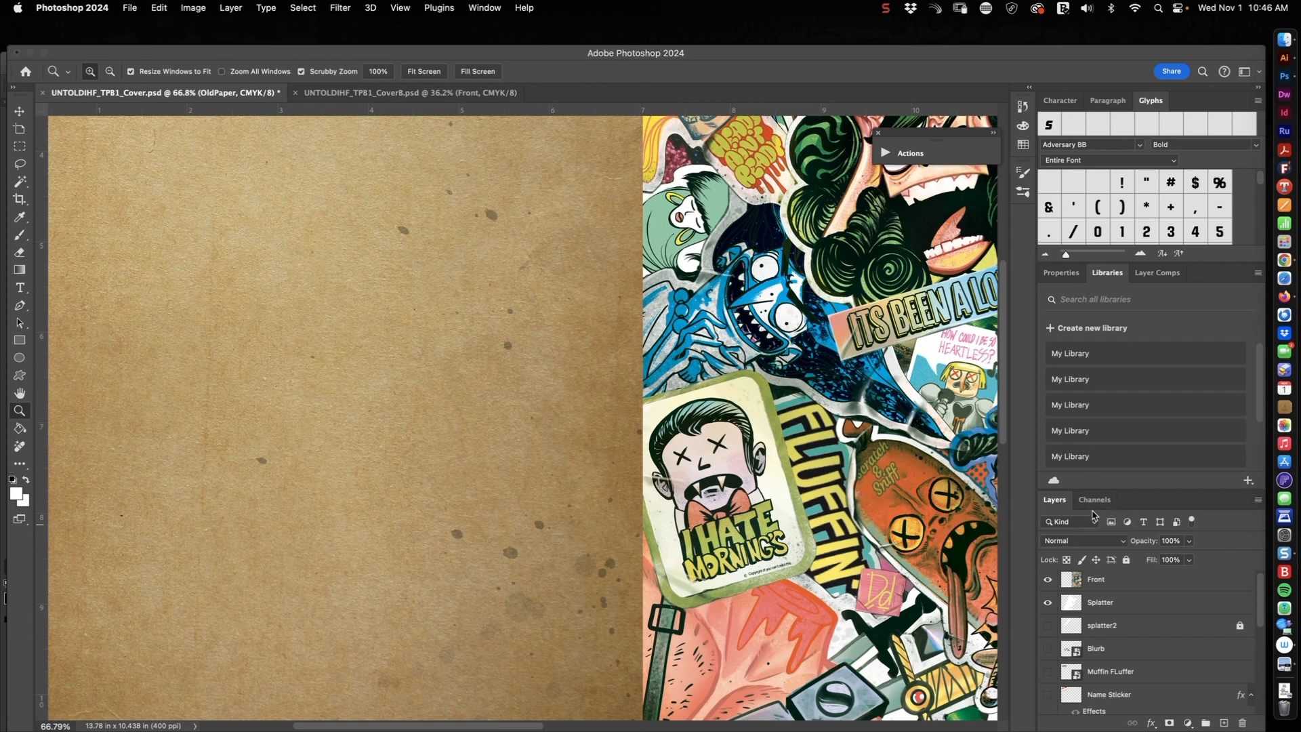
pyautogui.press('super+z')
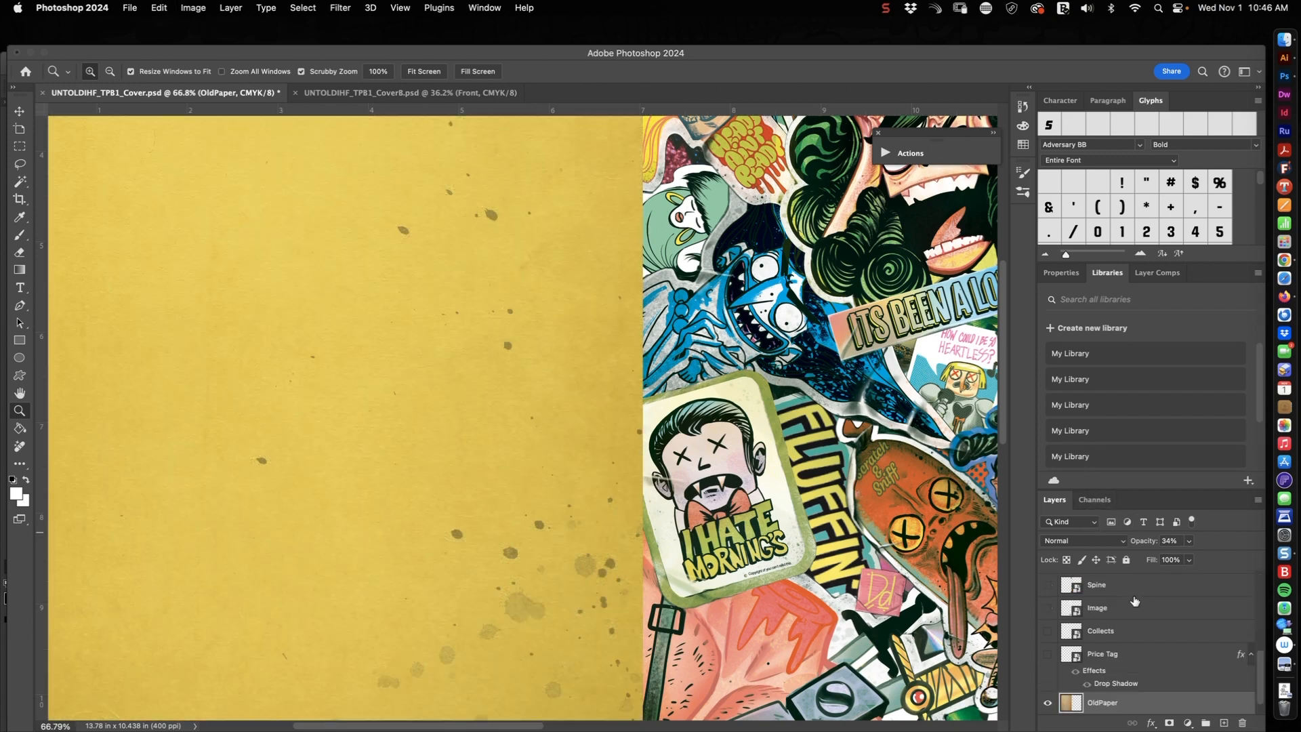
# - Select the Splatter layer and set its opacity to 100%
pyautogui.scroll(10, 1135, 601)
pyautogui.click(1128, 606)
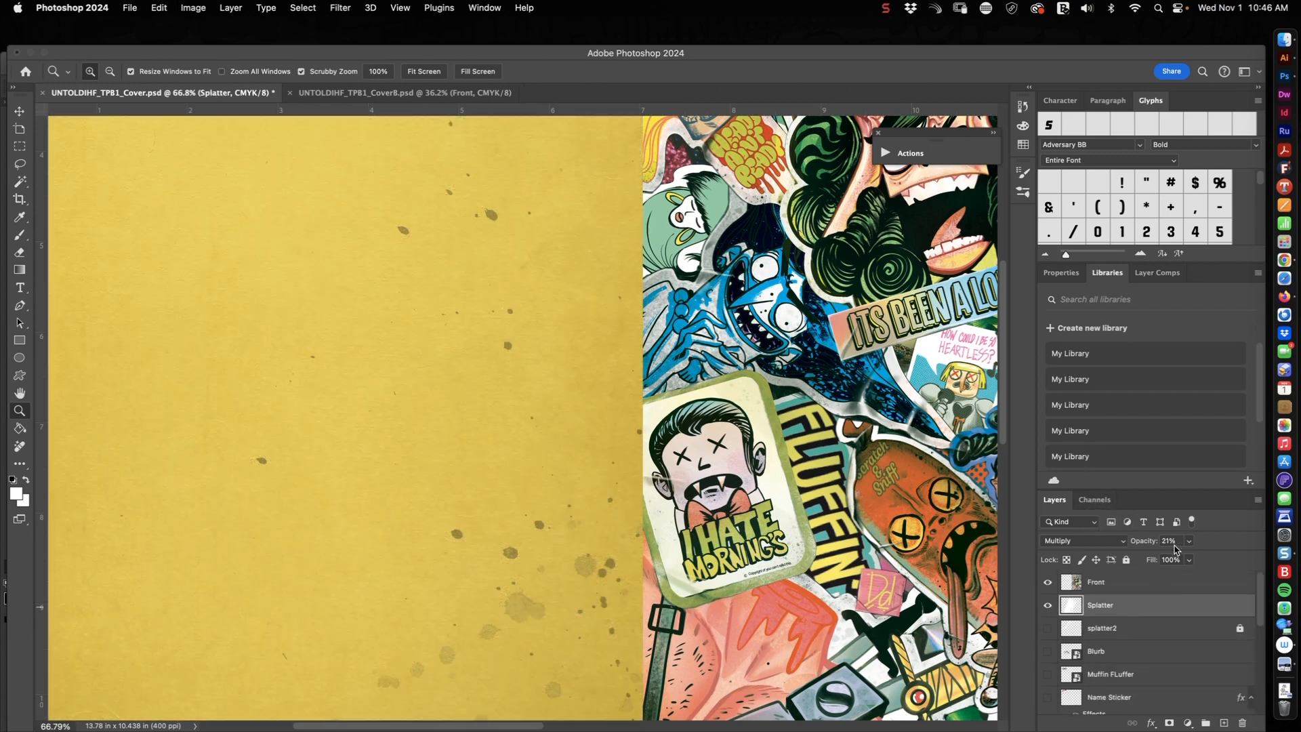
pyautogui.click(1168, 540)
pyautogui.write('10')
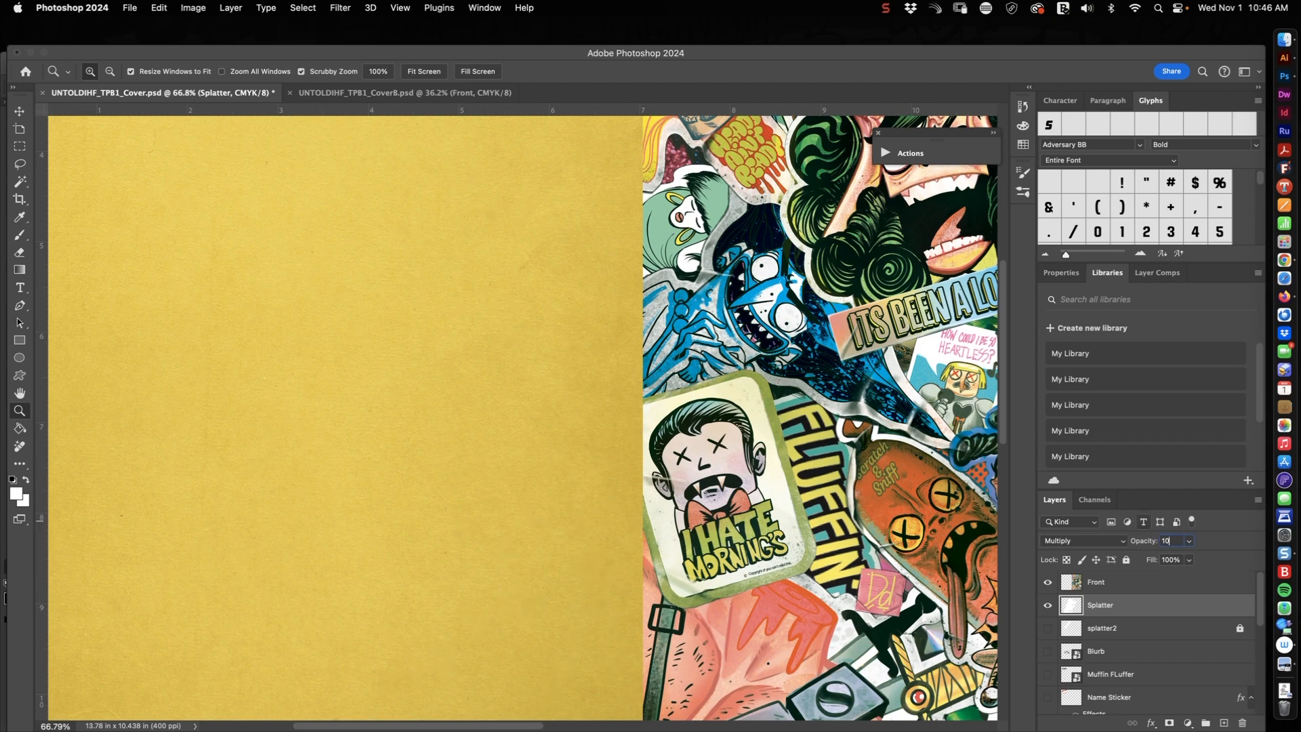
pyautogui.write('0')
pyautogui.press('Return')
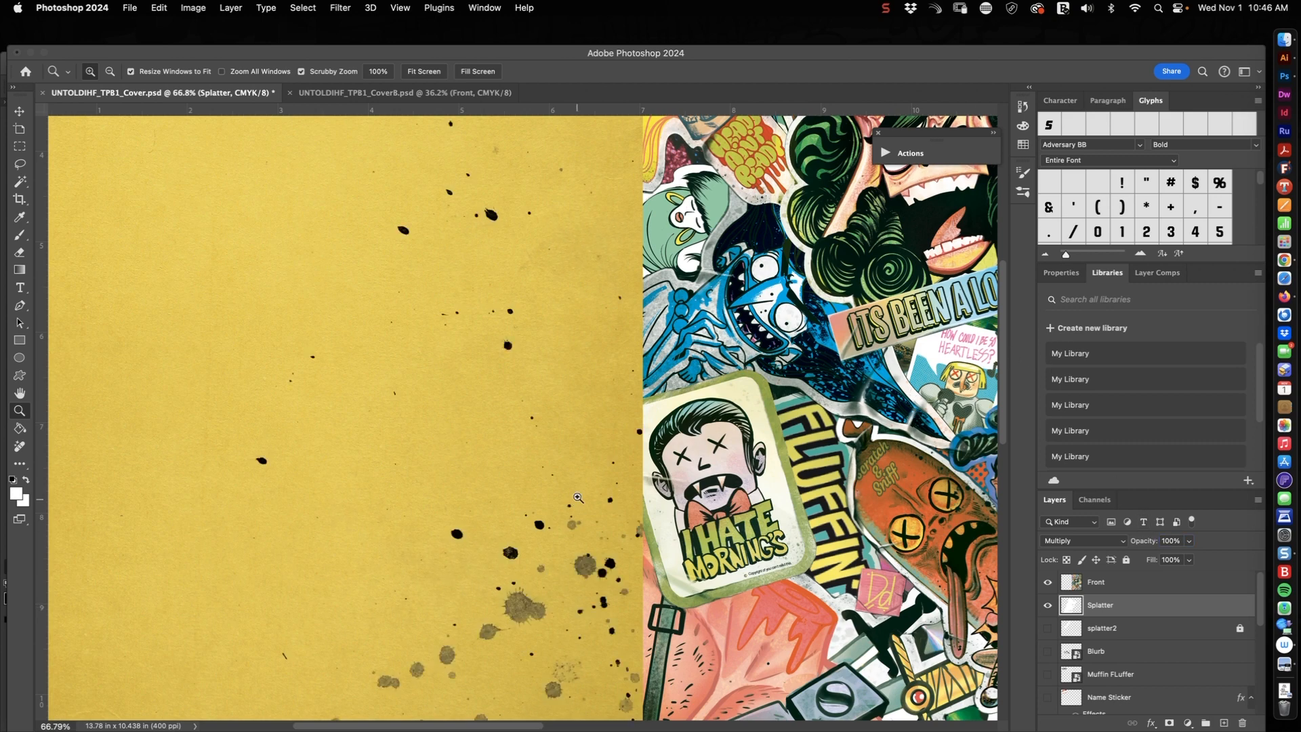
# - Look over the full-strength specks and set the Splatter layer's opacity to 21%
pyautogui.moveTo(585, 461); pyautogui.dragTo(573, 488)
pyautogui.doubleClick(1179, 541)
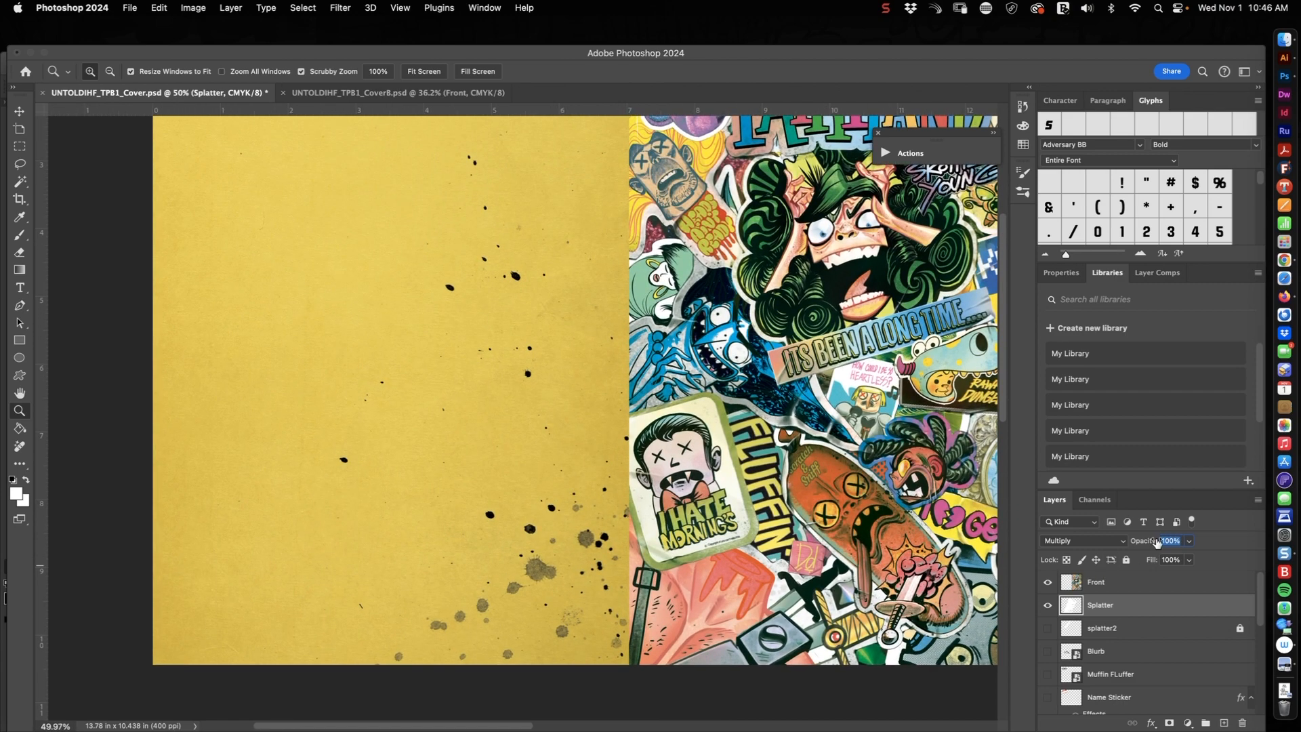
pyautogui.write('21')
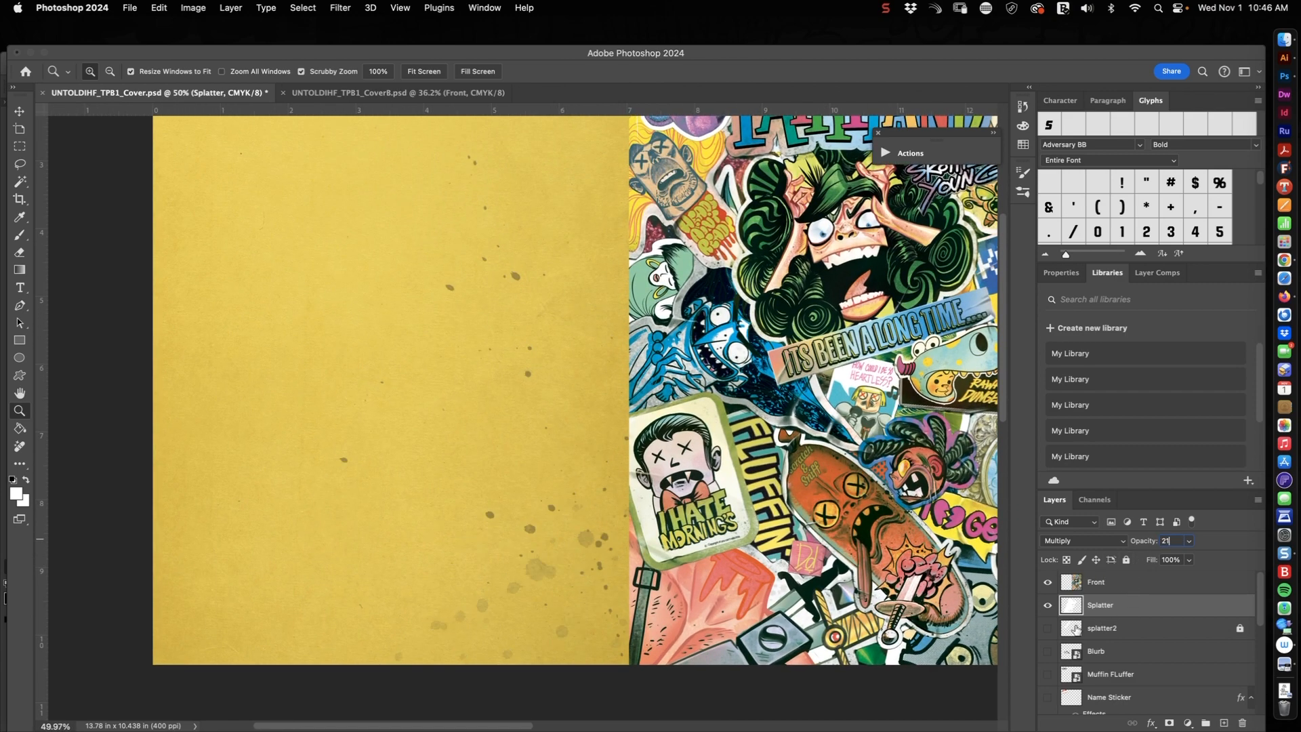
# - Make the splatter2 layer visible, unlock it, and view both splatter layers across the back cover
pyautogui.scroll(5, 537, 372)
pyautogui.scroll(3, 536, 372)
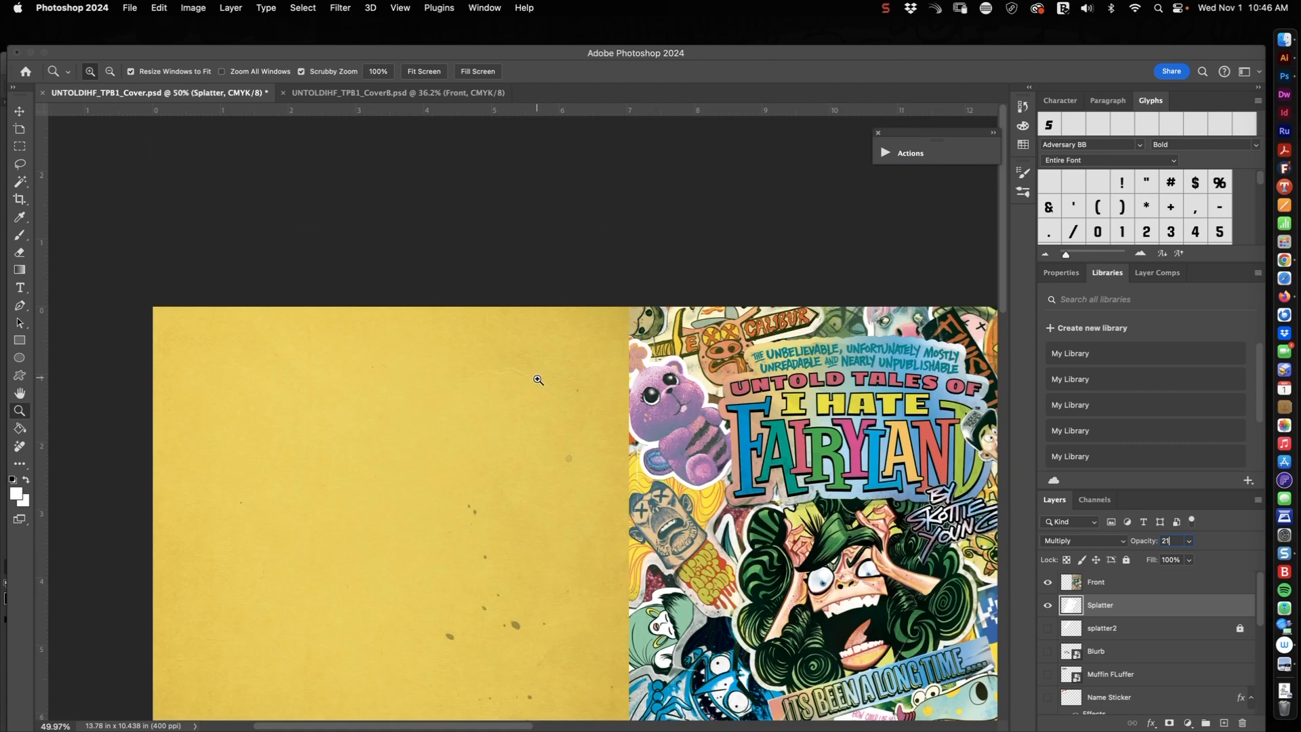
pyautogui.click(1047, 630)
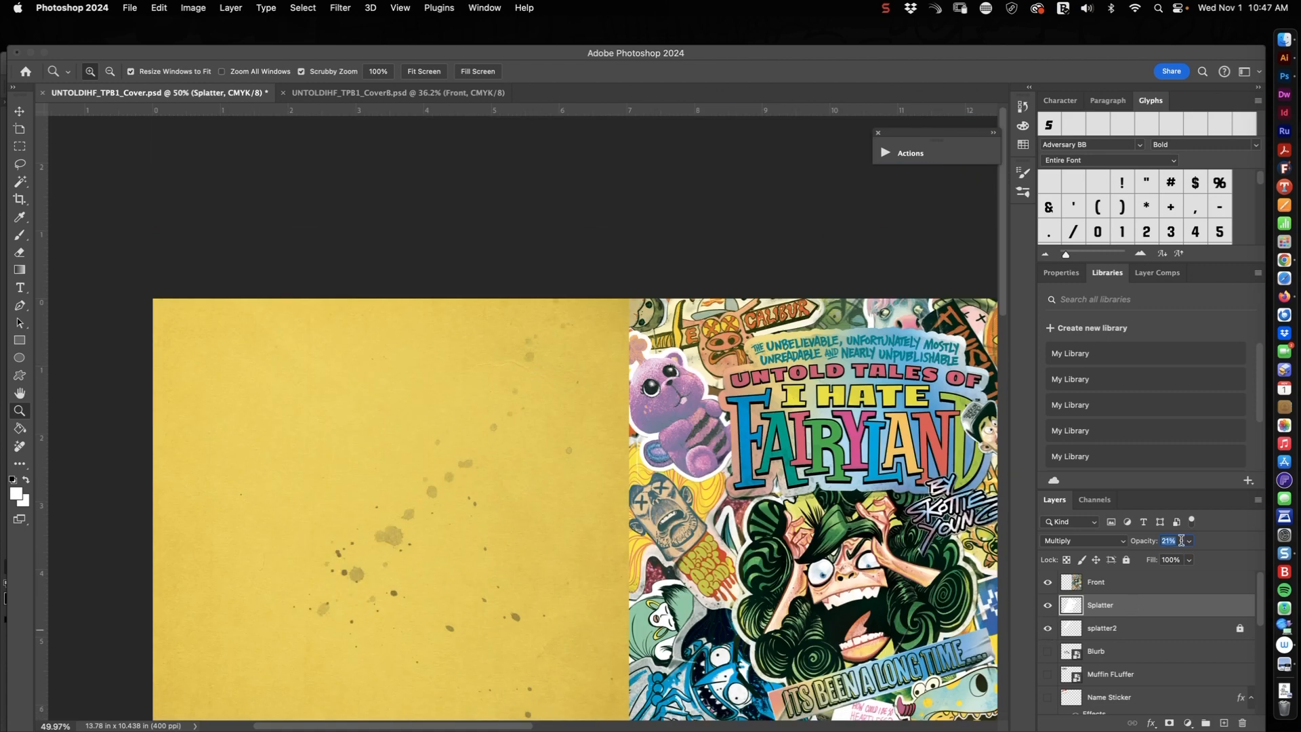
pyautogui.click(1117, 630)
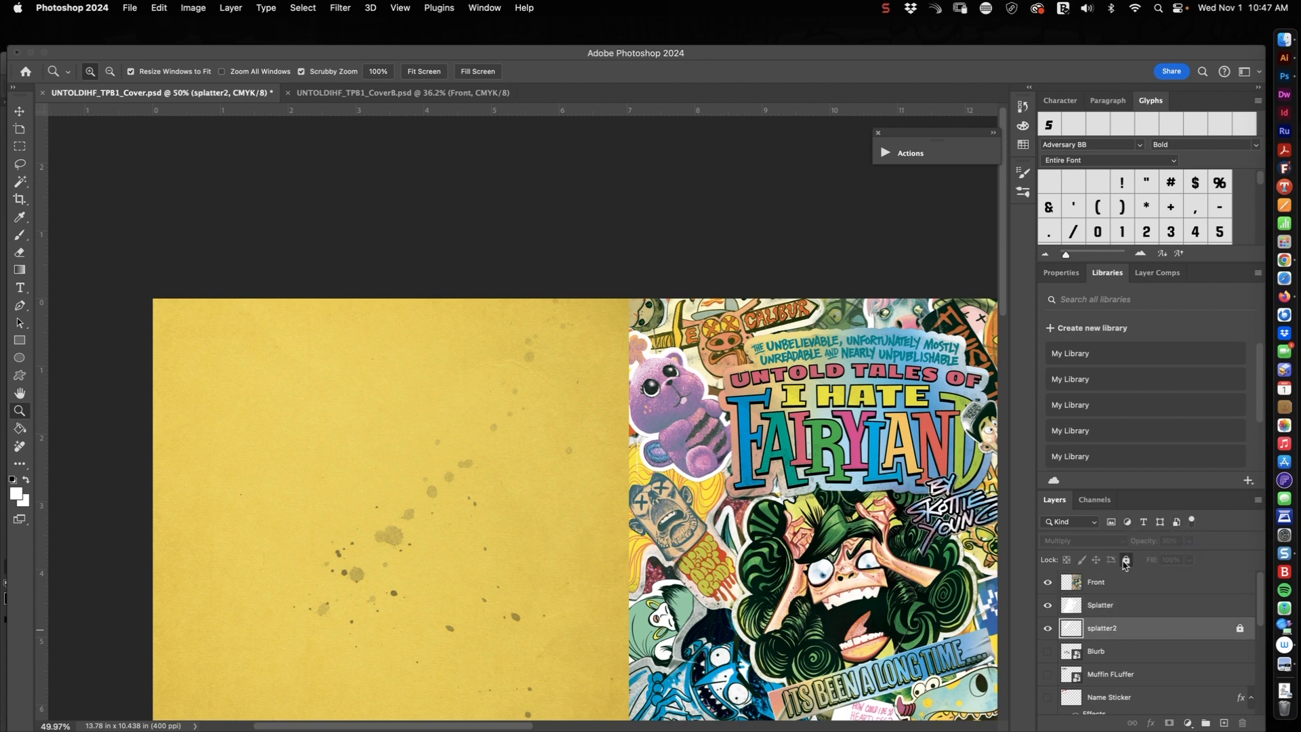
pyautogui.click(1125, 560)
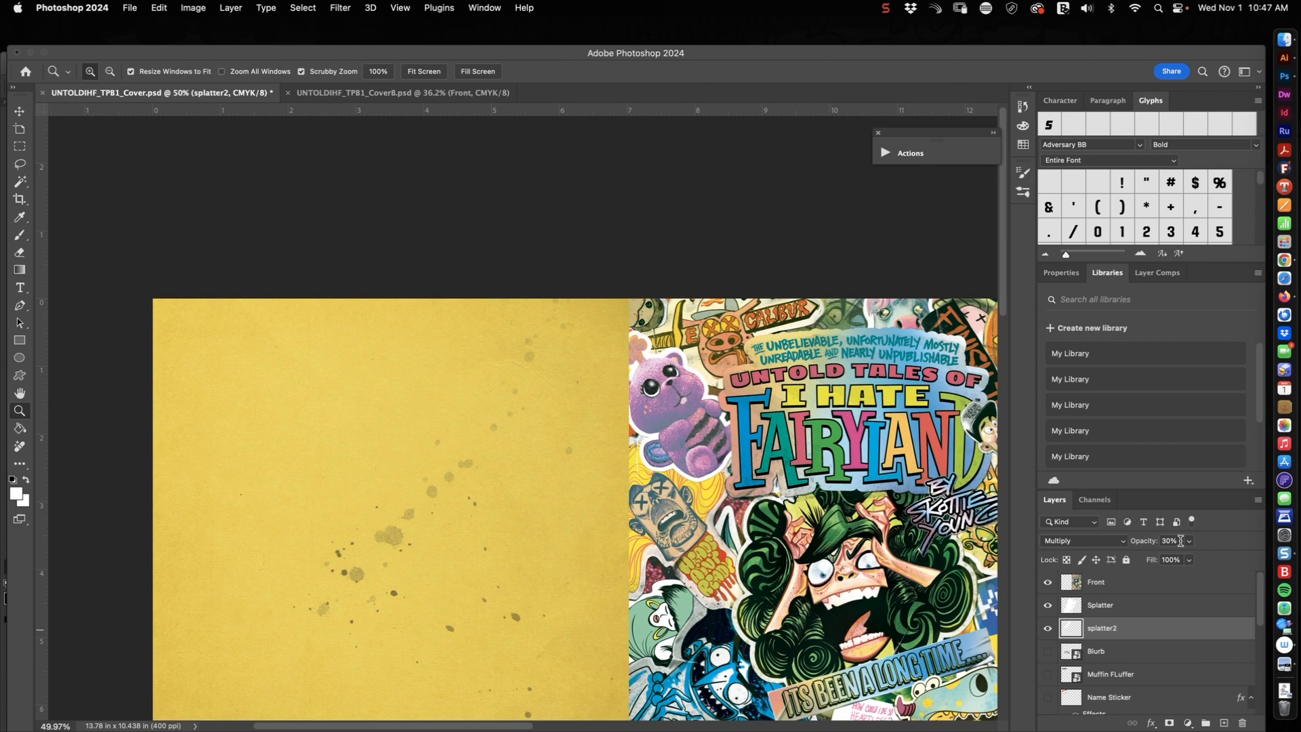
pyautogui.scroll(-3, 565, 498)
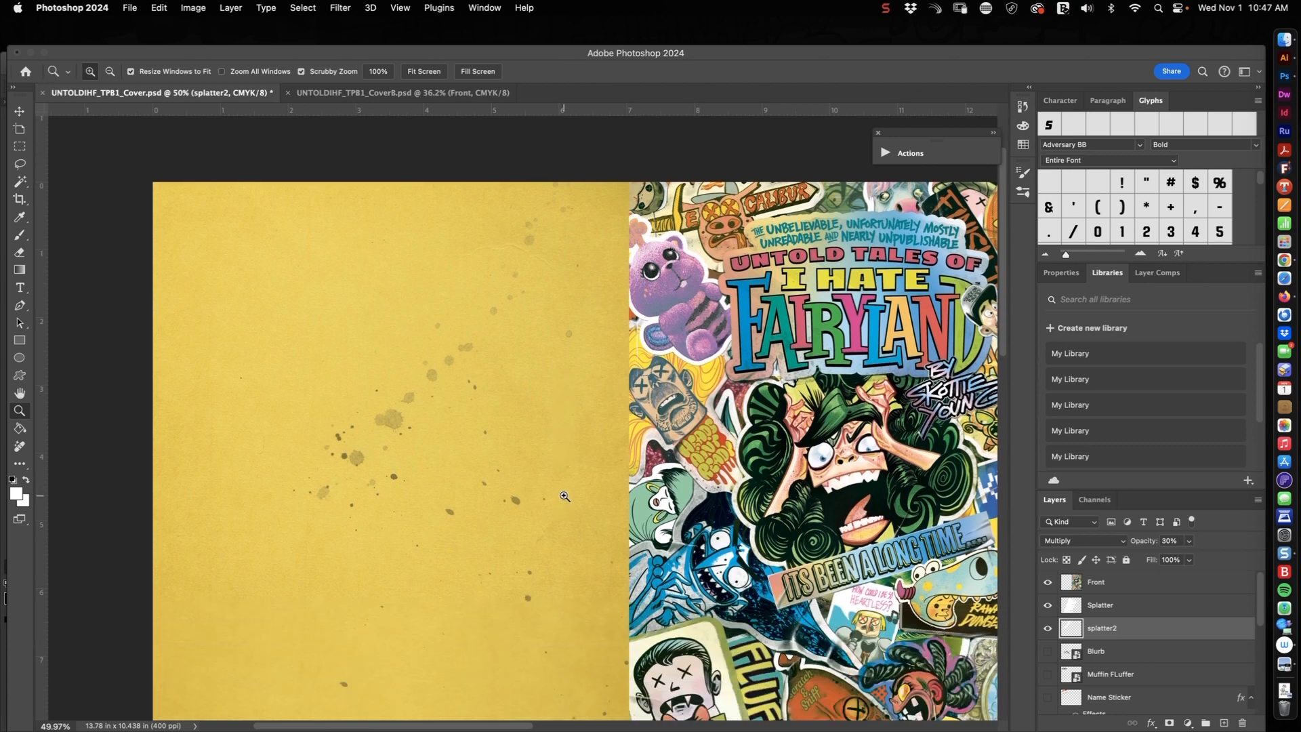
pyautogui.moveTo(541, 464); pyautogui.dragTo(508, 476)
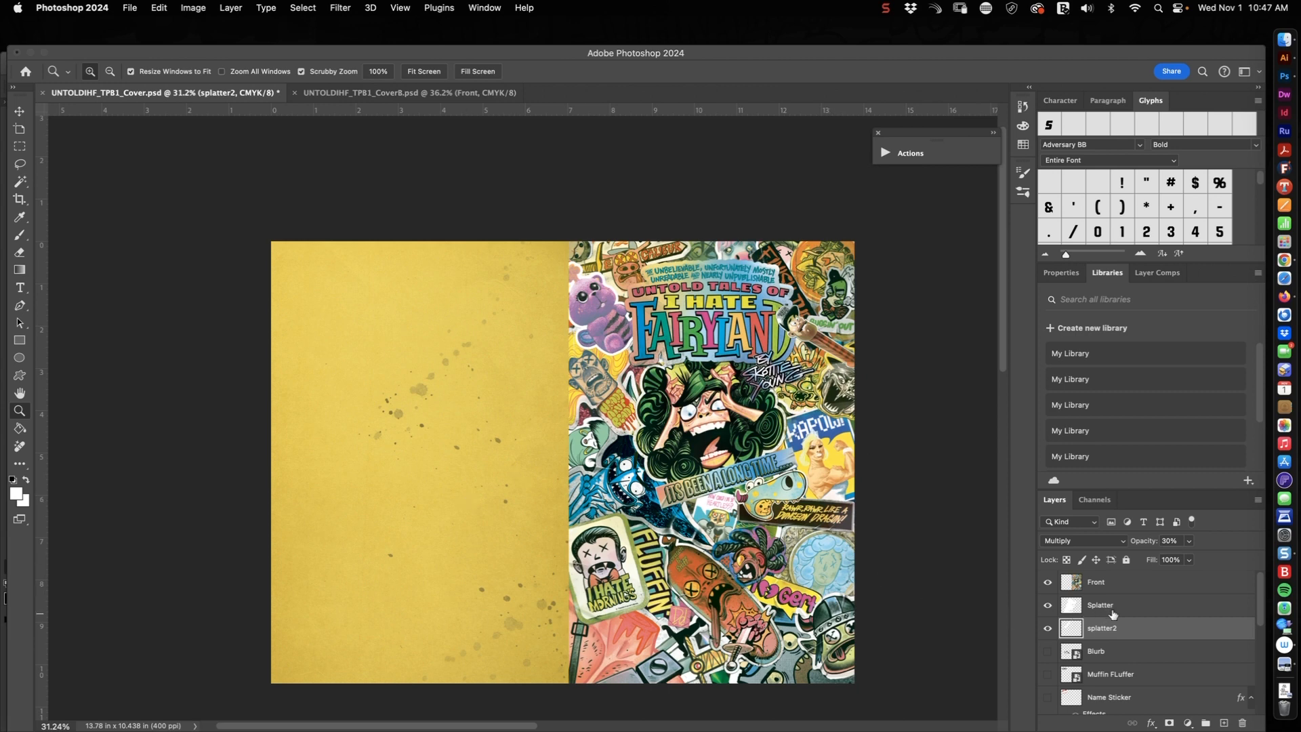
# - Select the Name Sticker layer, make it visible, and inspect its lettering and worn texture up close
pyautogui.scroll(-2, 1138, 673)
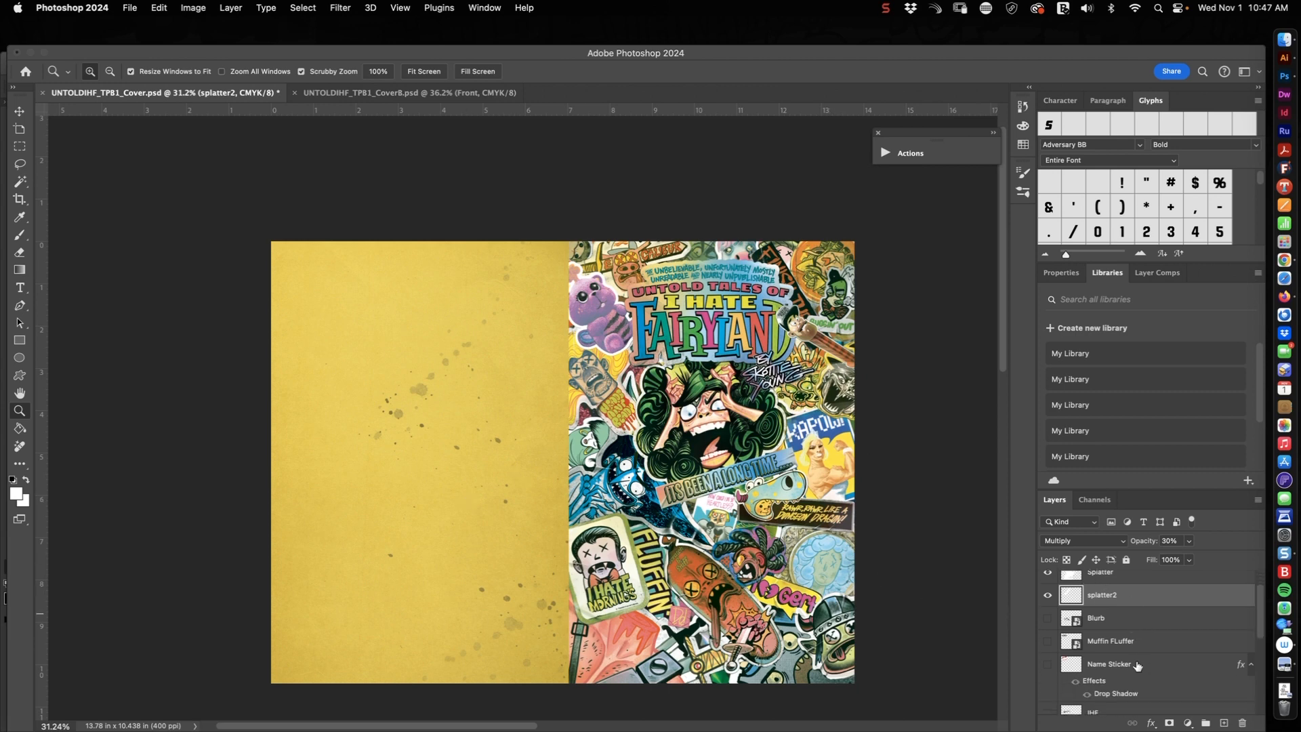
pyautogui.click(1109, 665)
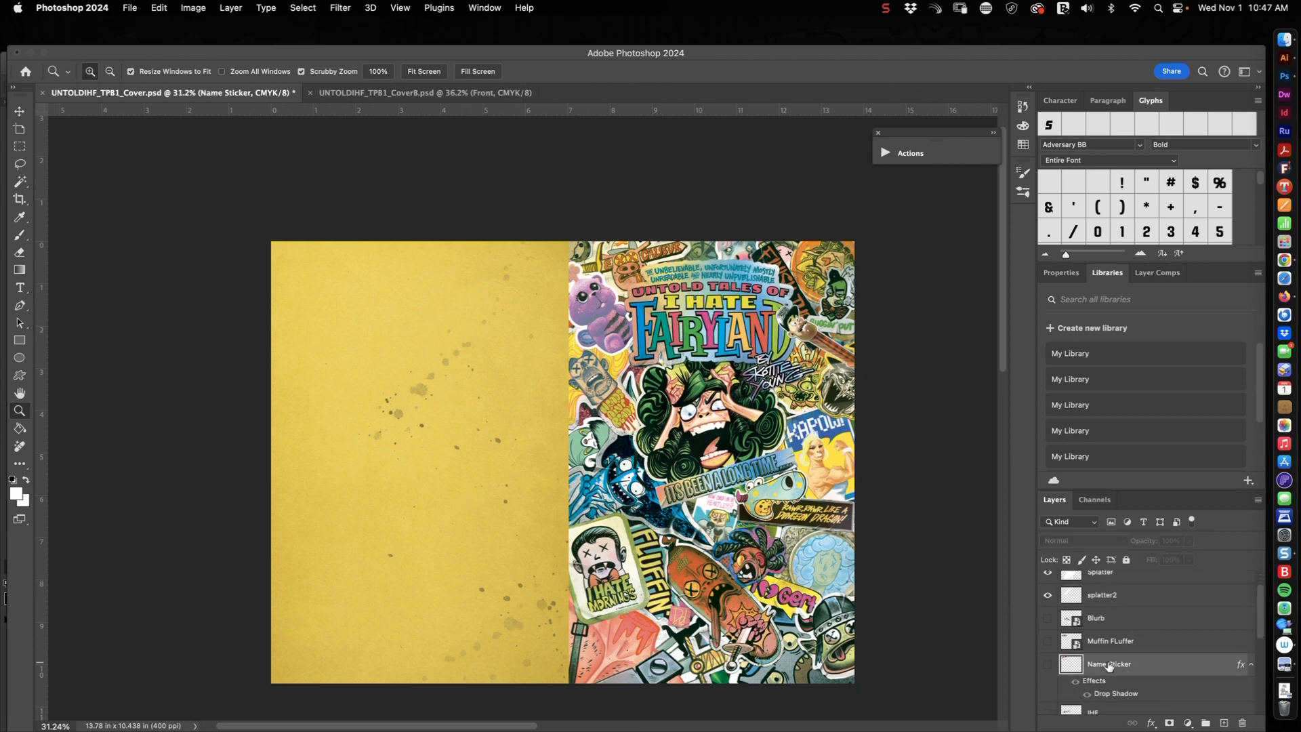
pyautogui.click(1048, 665)
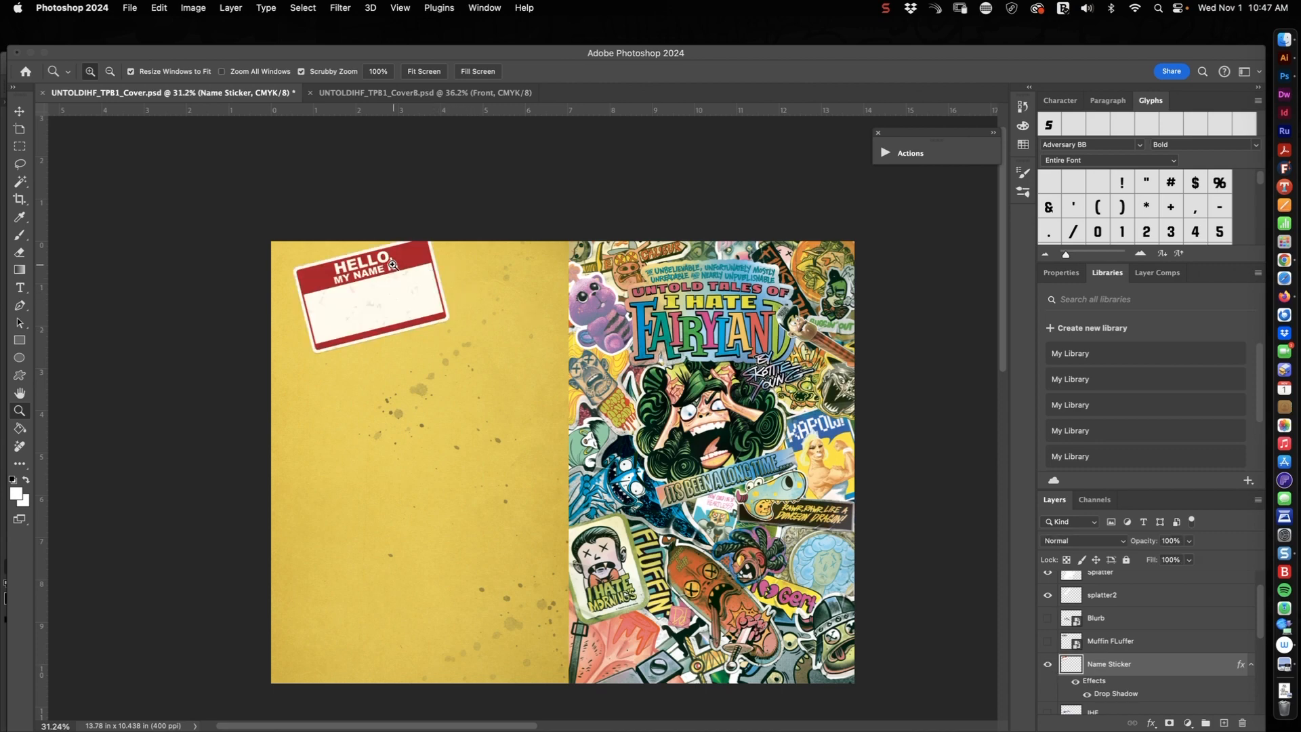
pyautogui.moveTo(392, 263); pyautogui.dragTo(461, 238)
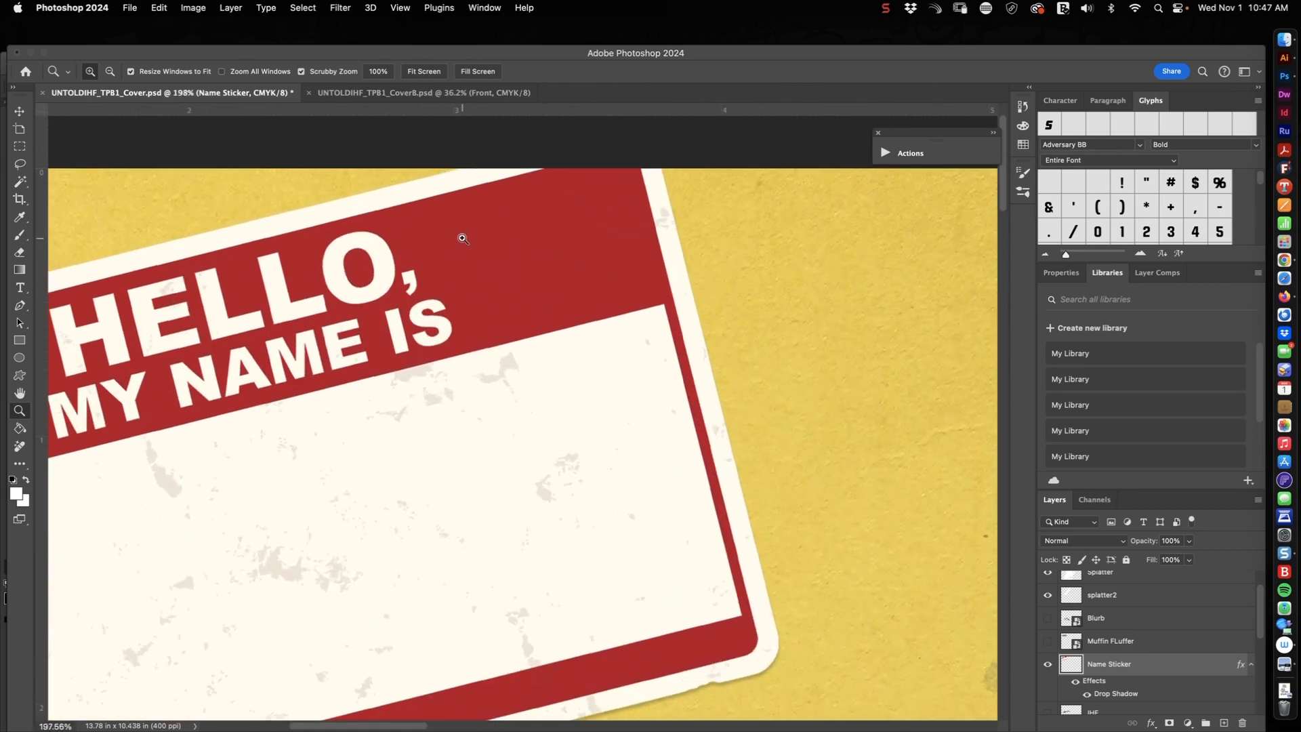
pyautogui.moveTo(384, 310); pyautogui.dragTo(526, 337)
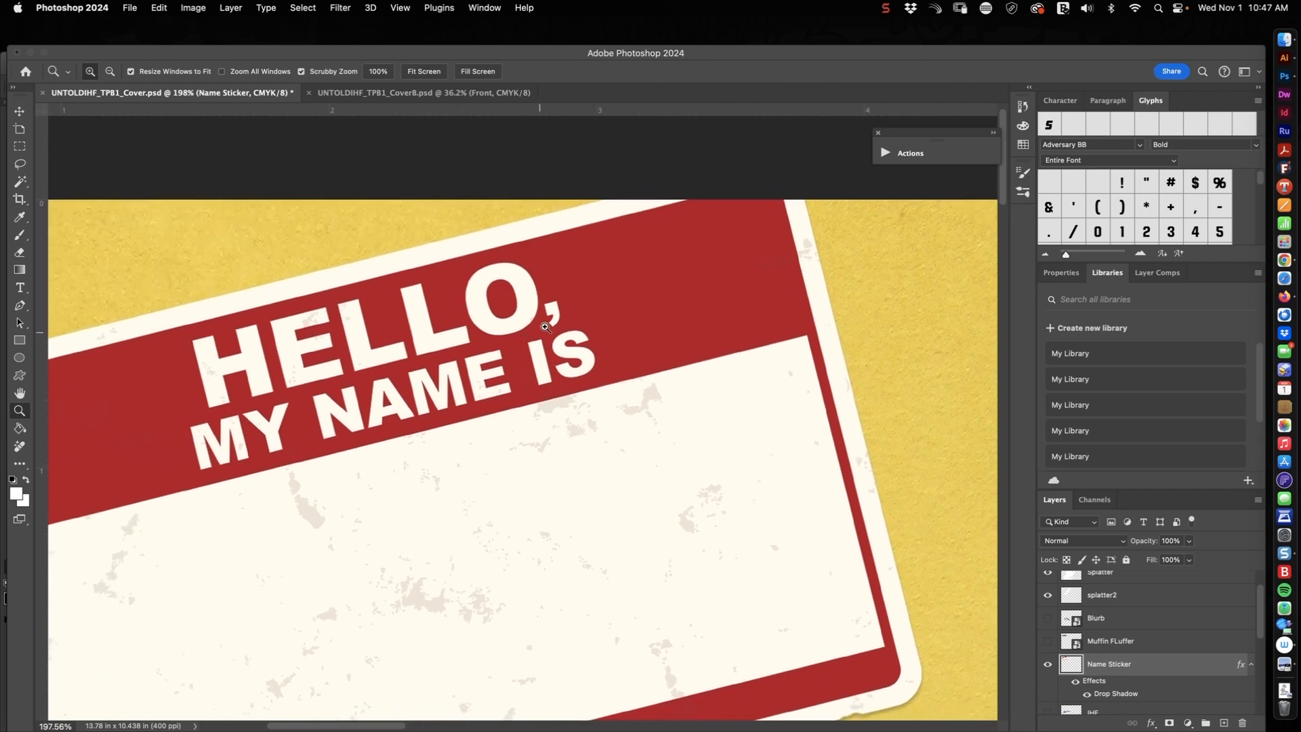
pyautogui.moveTo(636, 429); pyautogui.dragTo(577, 452)
pyautogui.moveTo(744, 447); pyautogui.dragTo(546, 344)
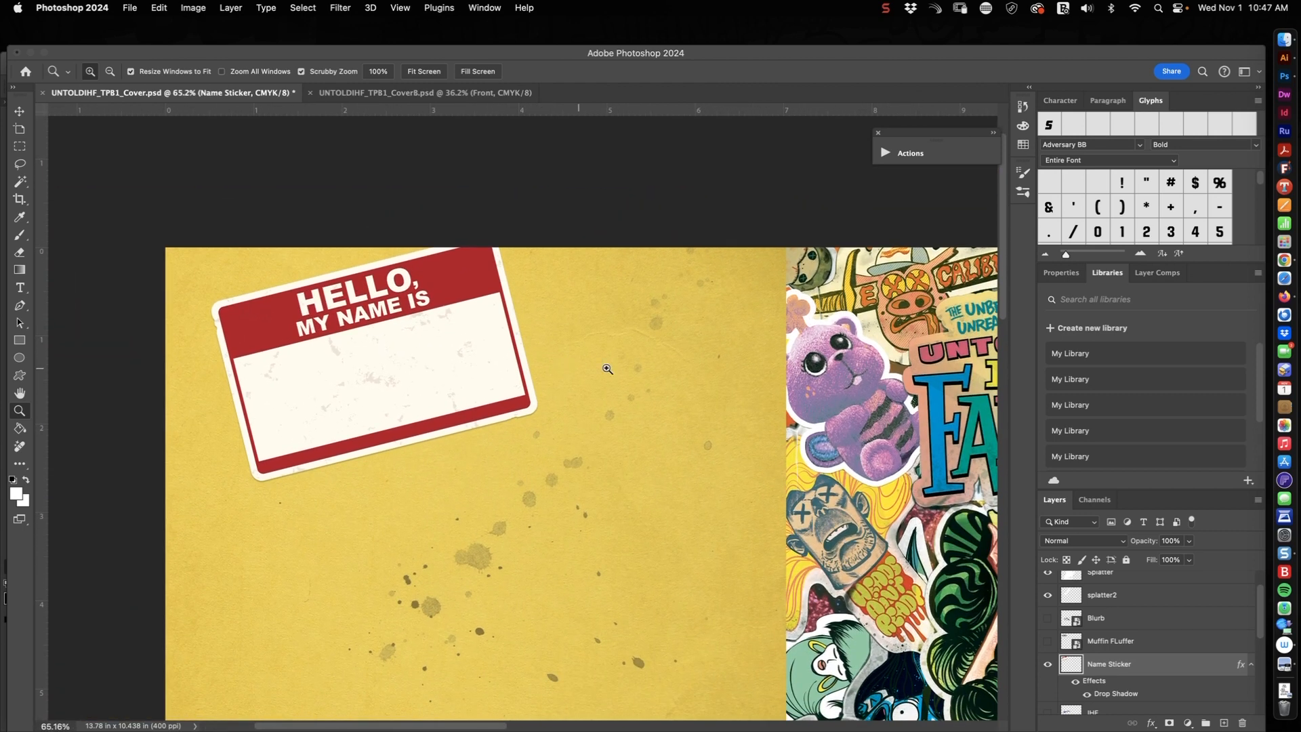
pyautogui.moveTo(631, 372); pyautogui.dragTo(555, 376)
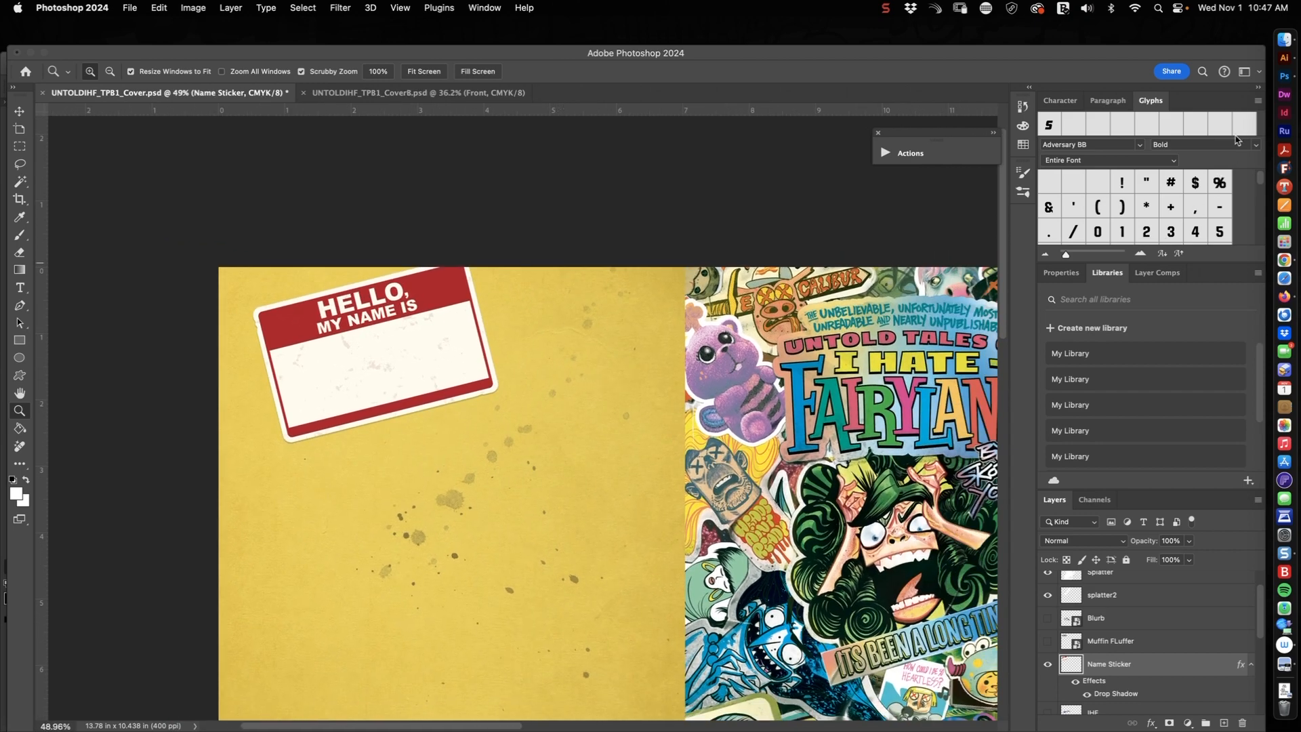
# - Switch to Illustrator, find the name sticker in MyNameIs.ai, and select its white rounded rectangle to inspect it before deselecting
pyautogui.click(1283, 58)
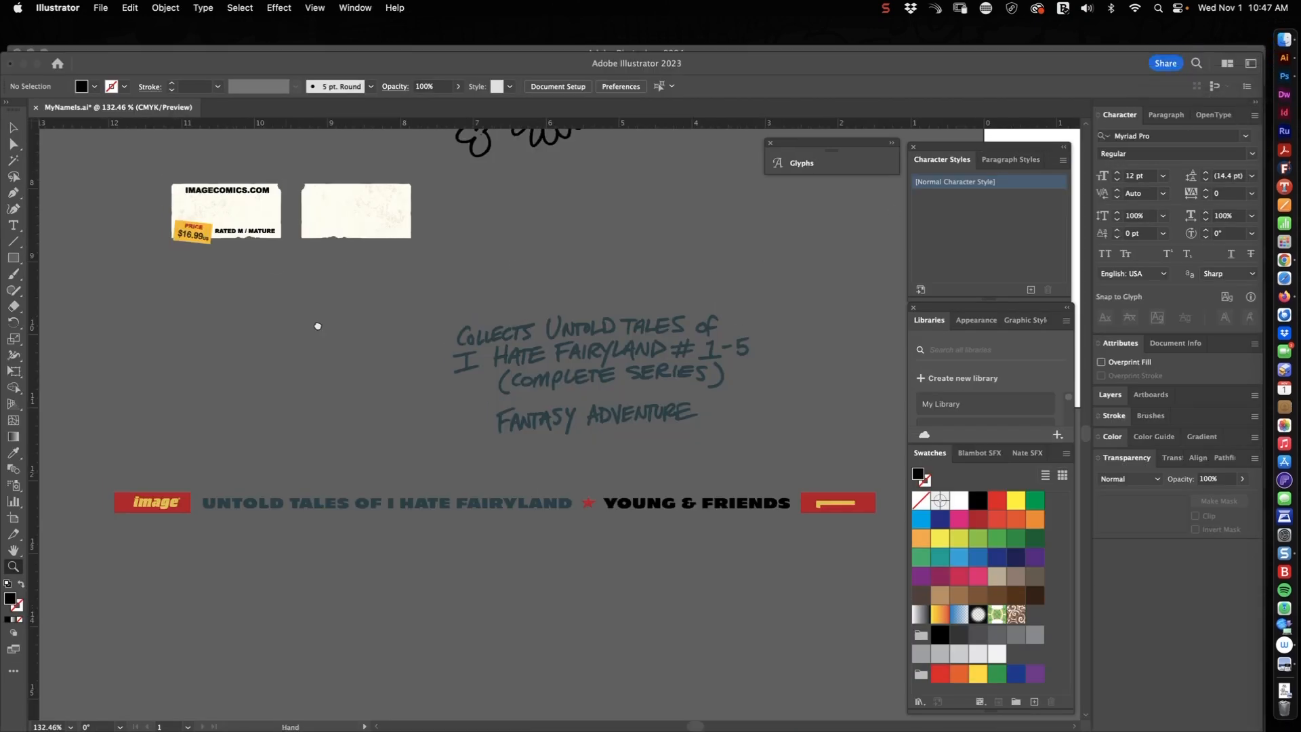
pyautogui.moveTo(317, 326); pyautogui.dragTo(373, 572)
pyautogui.moveTo(789, 250); pyautogui.dragTo(434, 419)
pyautogui.moveTo(513, 310); pyautogui.dragTo(700, 314)
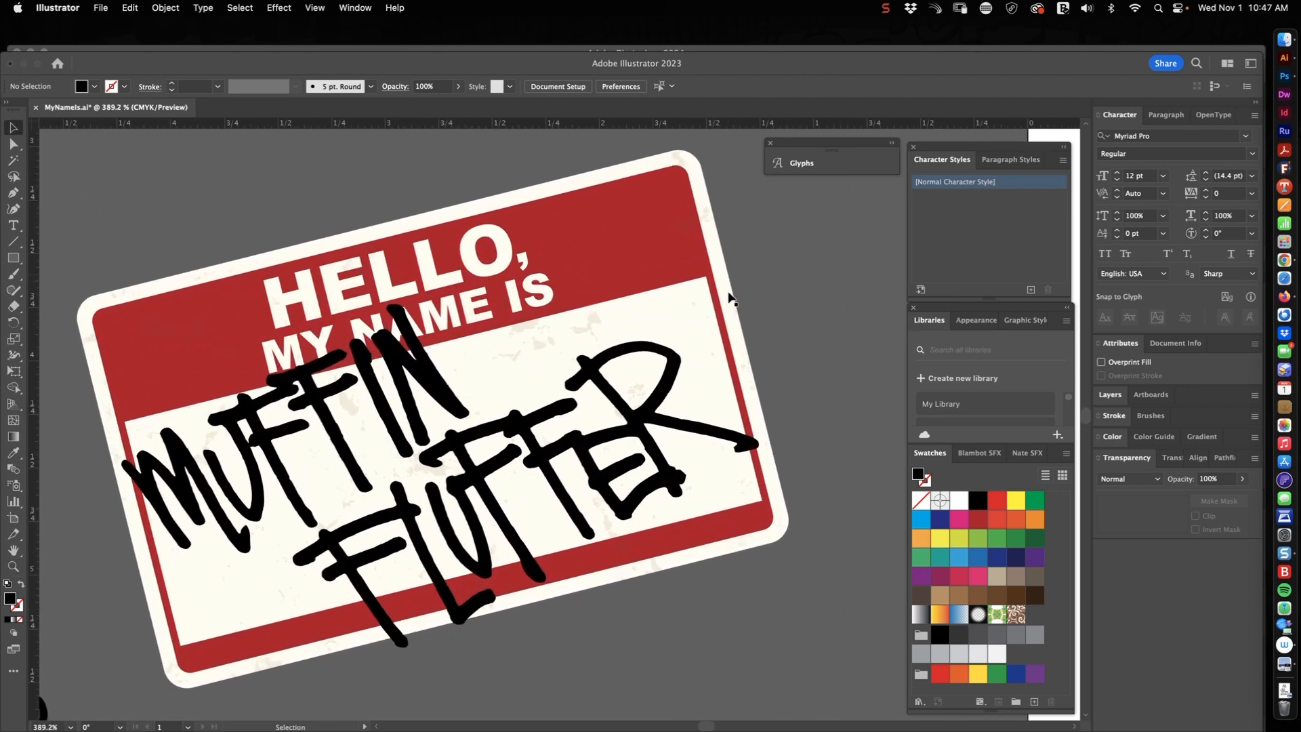
pyautogui.click(728, 296)
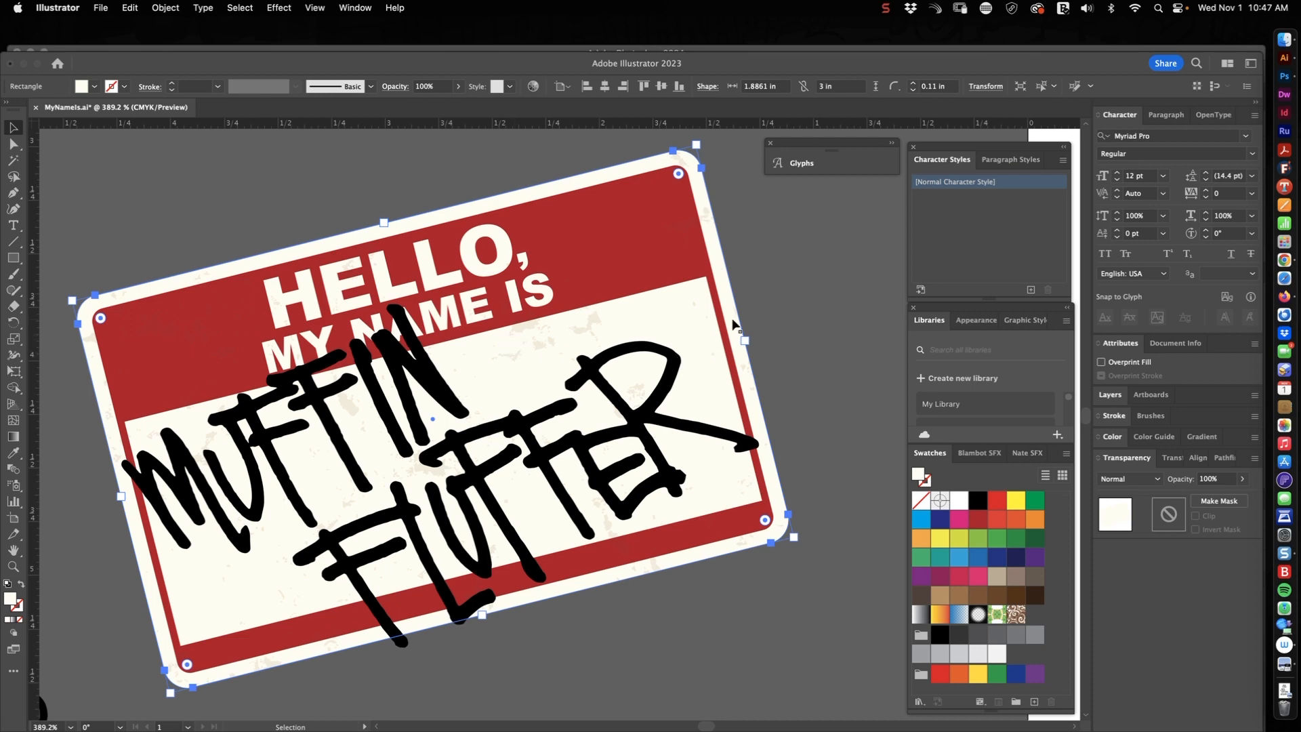
pyautogui.click(756, 303)
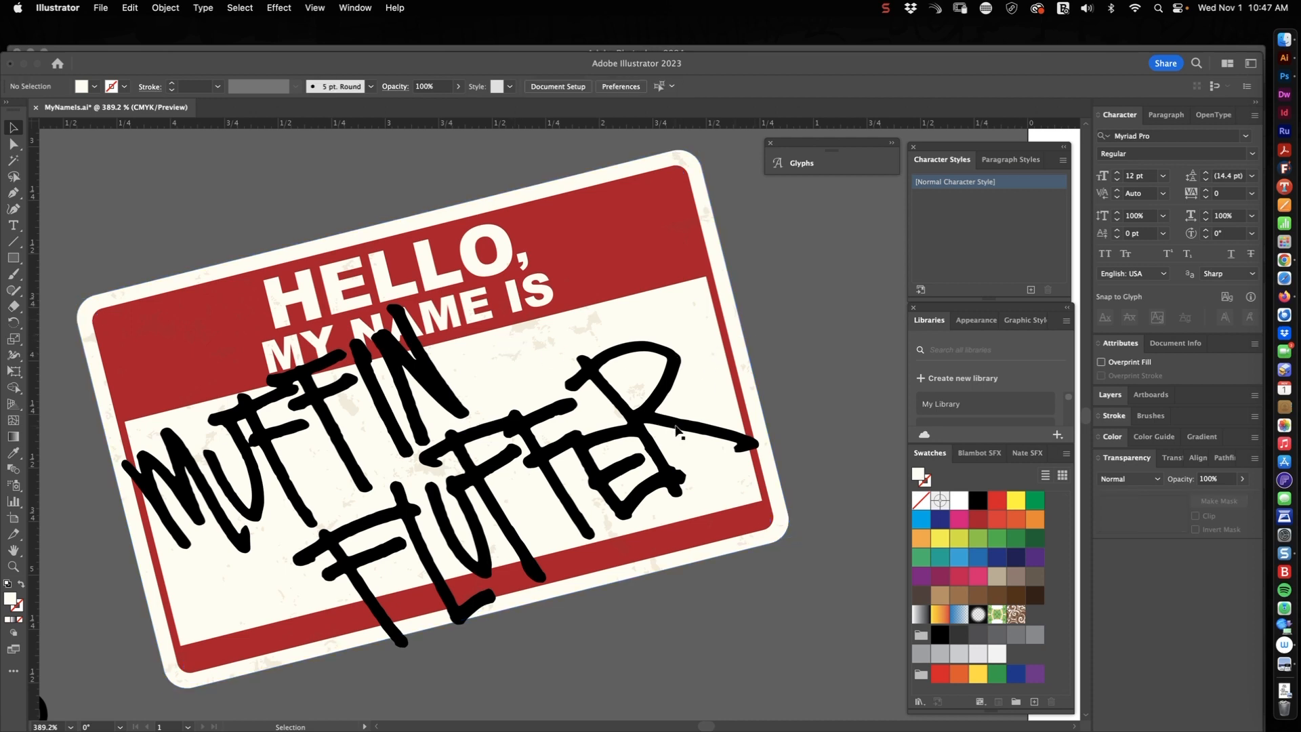
# - Move the MUFFIN FLUFFER lettering off the sticker to expose the artwork underneath
pyautogui.moveTo(315, 393); pyautogui.dragTo(598, 537)
pyautogui.press('super+z')
pyautogui.keyDown('shift'); pyautogui.click(571, 498); pyautogui.keyUp('shift')
pyautogui.moveTo(524, 447); pyautogui.dragTo(741, 641)
# - Inspect the brown distress texture path across the sticker, deselect it, and undo the lettering's move
pyautogui.click(458, 467)
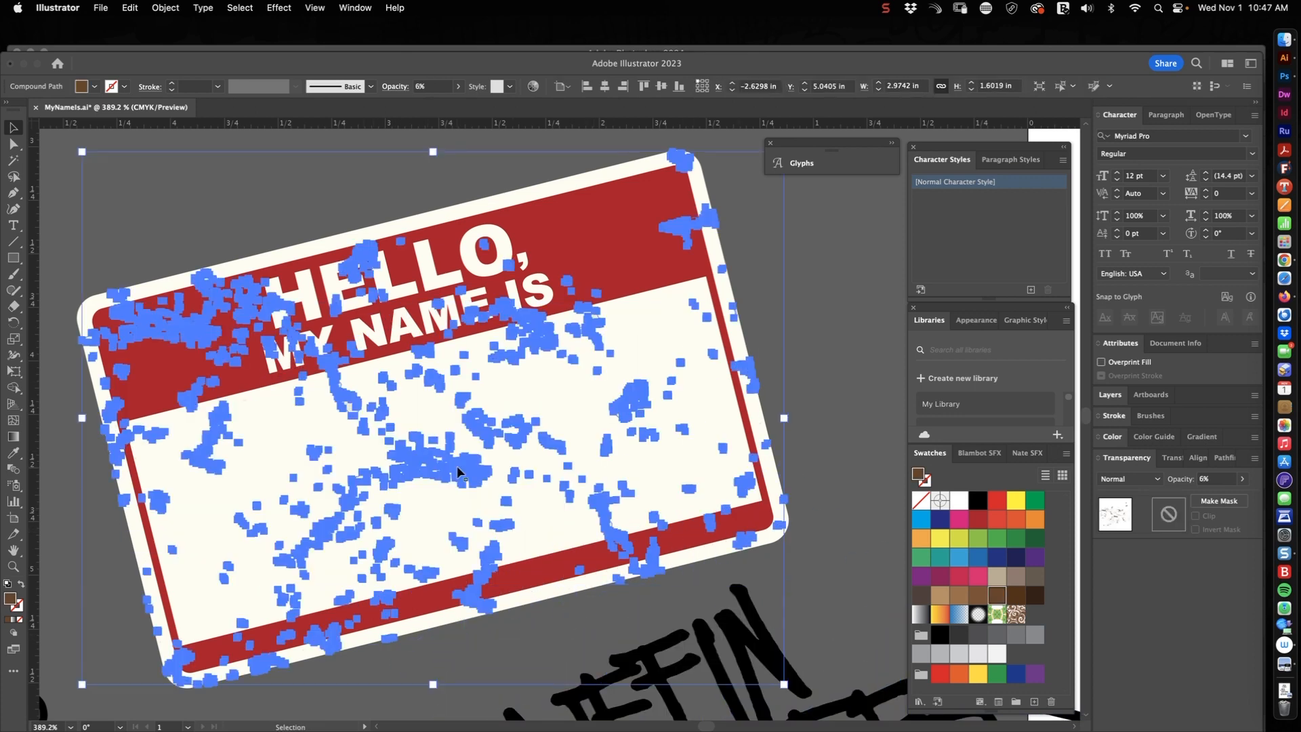
pyautogui.click(805, 317)
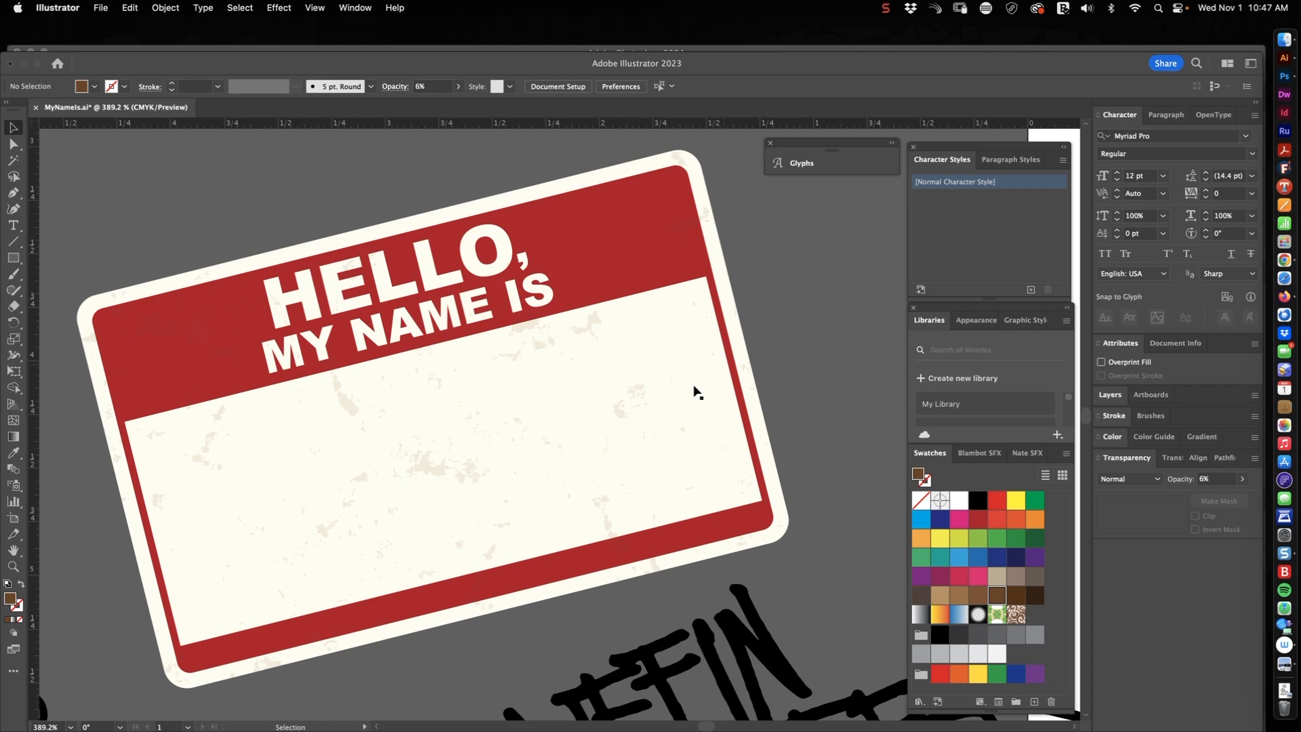
pyautogui.click(624, 411)
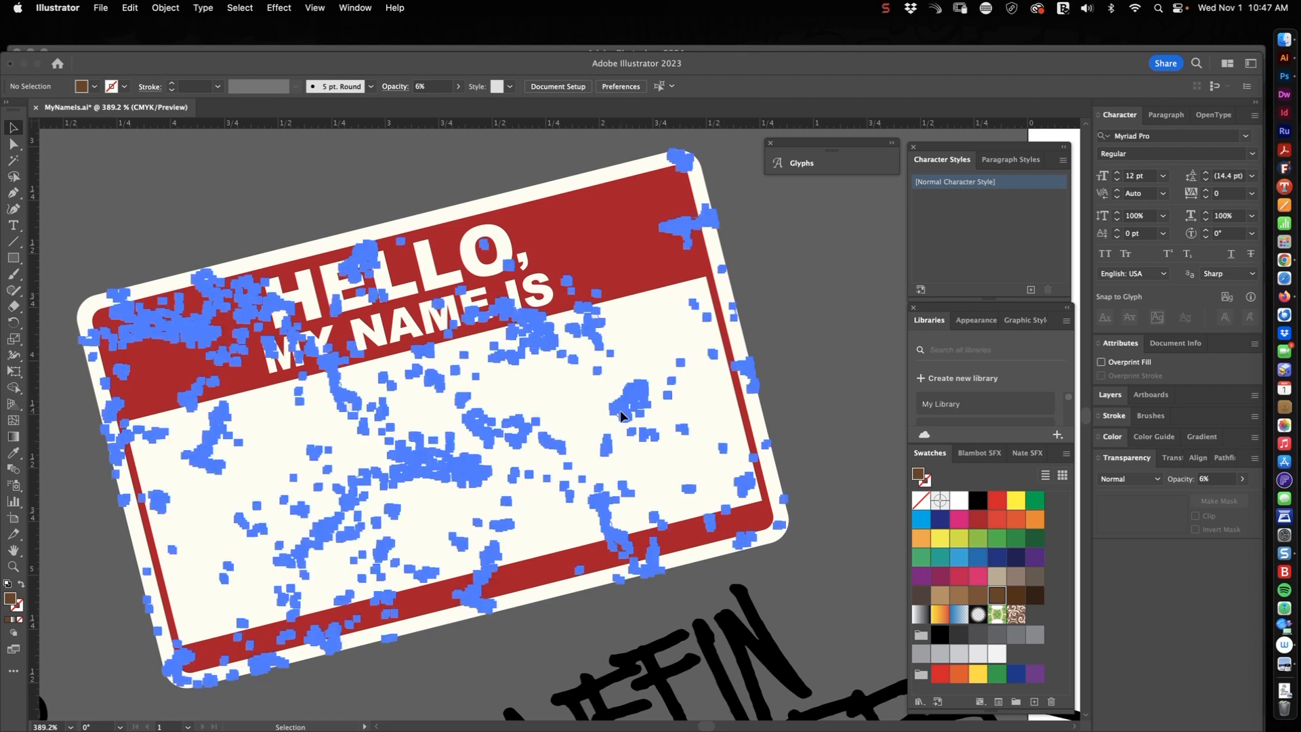
pyautogui.click(798, 348)
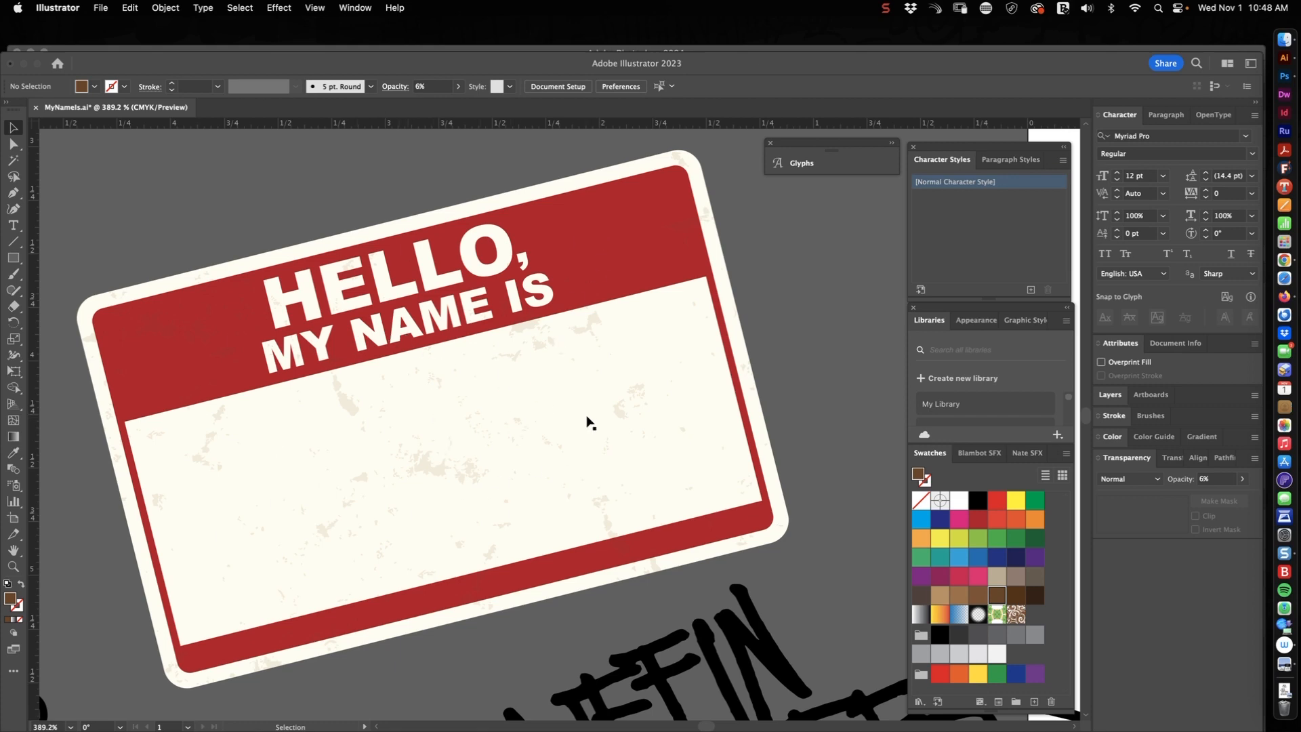
pyautogui.press('super+z')
pyautogui.click(789, 337)
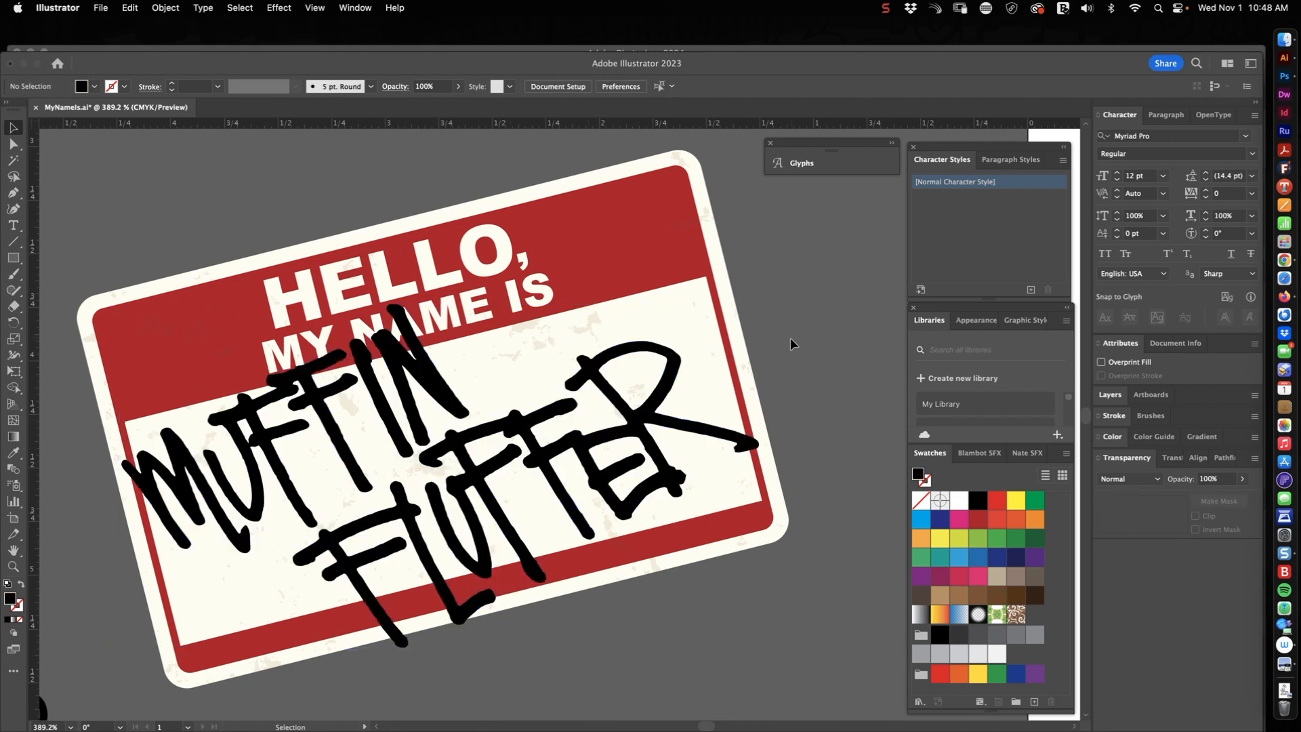
# - View the handwritten Muffin Fluffer variations in IMG_0273.jpeg in Preview, and close the image
pyautogui.click(1279, 689)
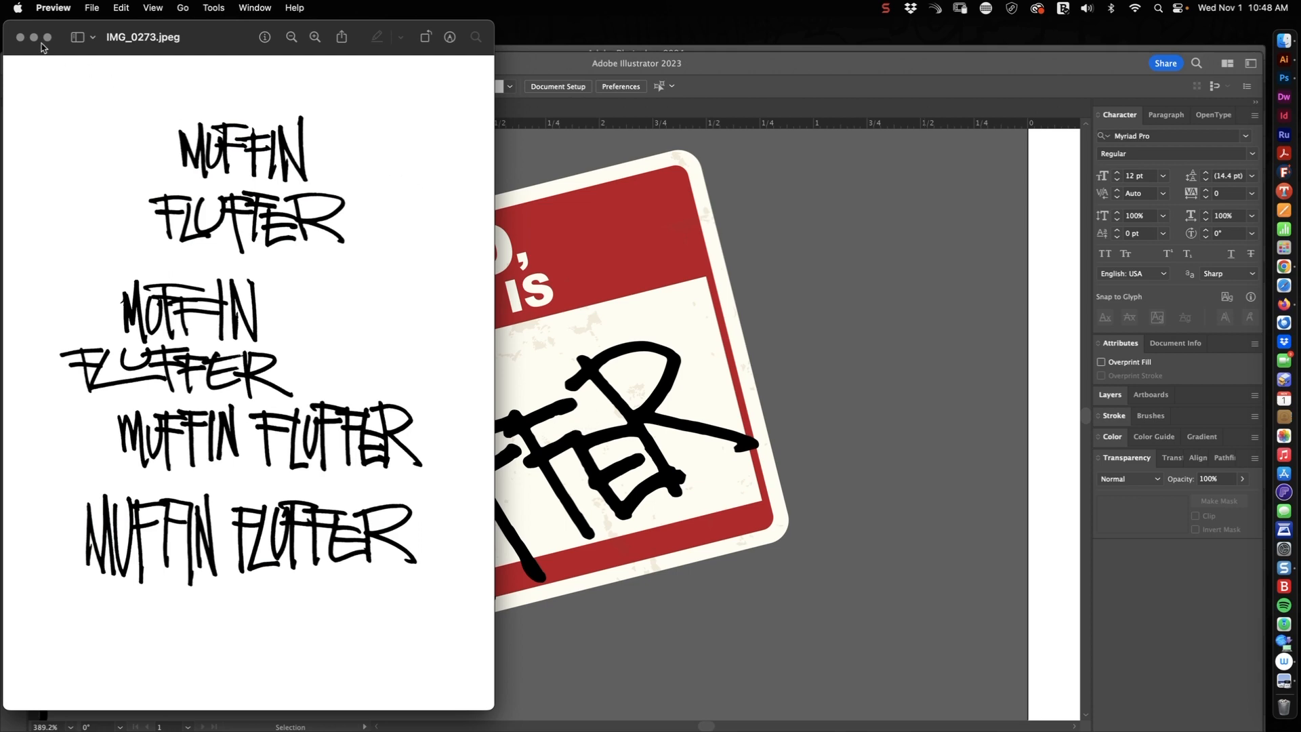
pyautogui.click(20, 37)
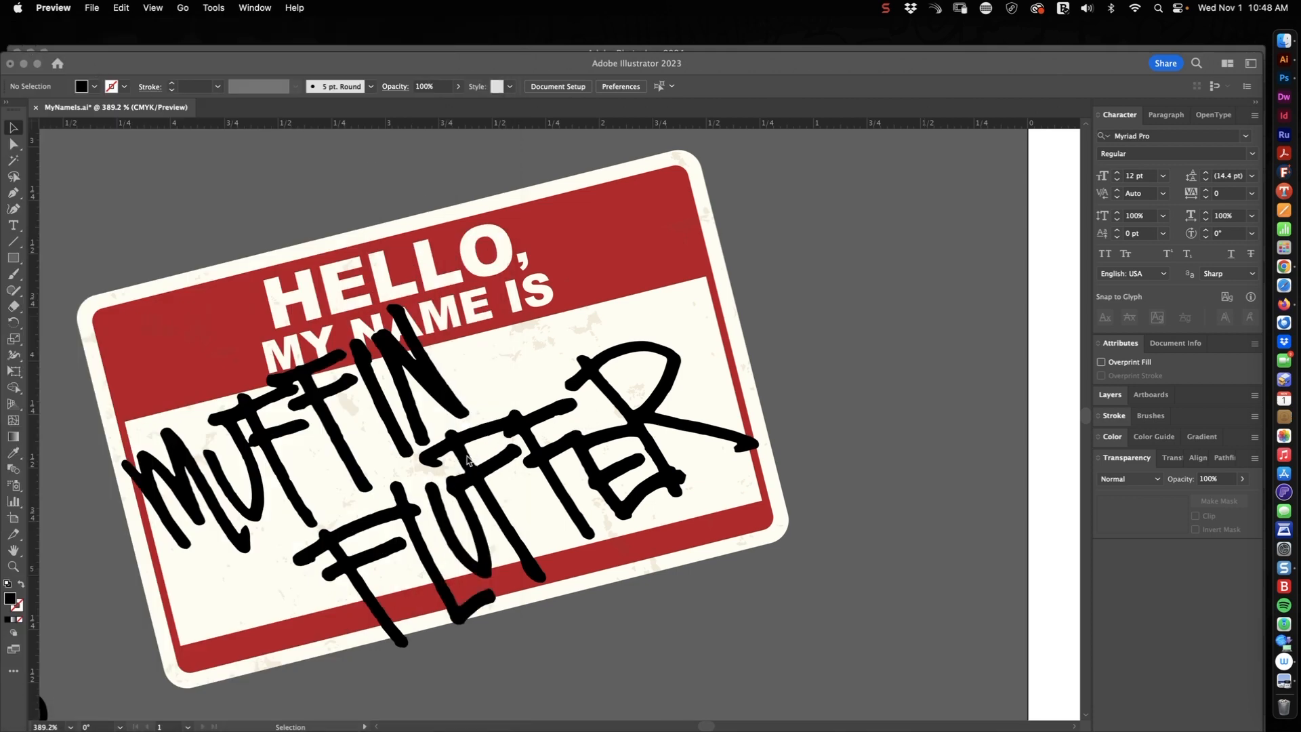
# - View the whole lettered name sticker in Illustrator, and switch back to the cover in Photoshop
pyautogui.click(608, 397)
pyautogui.press('z')
pyautogui.moveTo(653, 392); pyautogui.dragTo(642, 436)
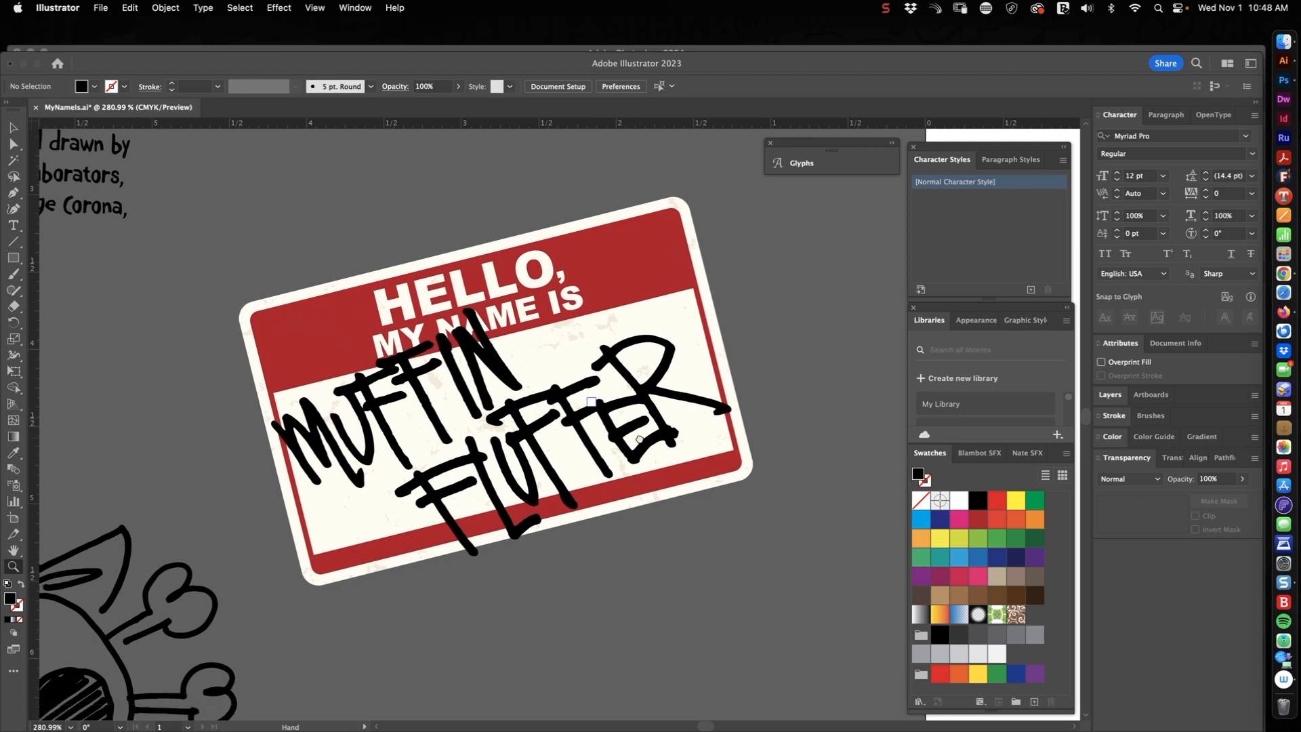
pyautogui.press('v')
pyautogui.click(1283, 80)
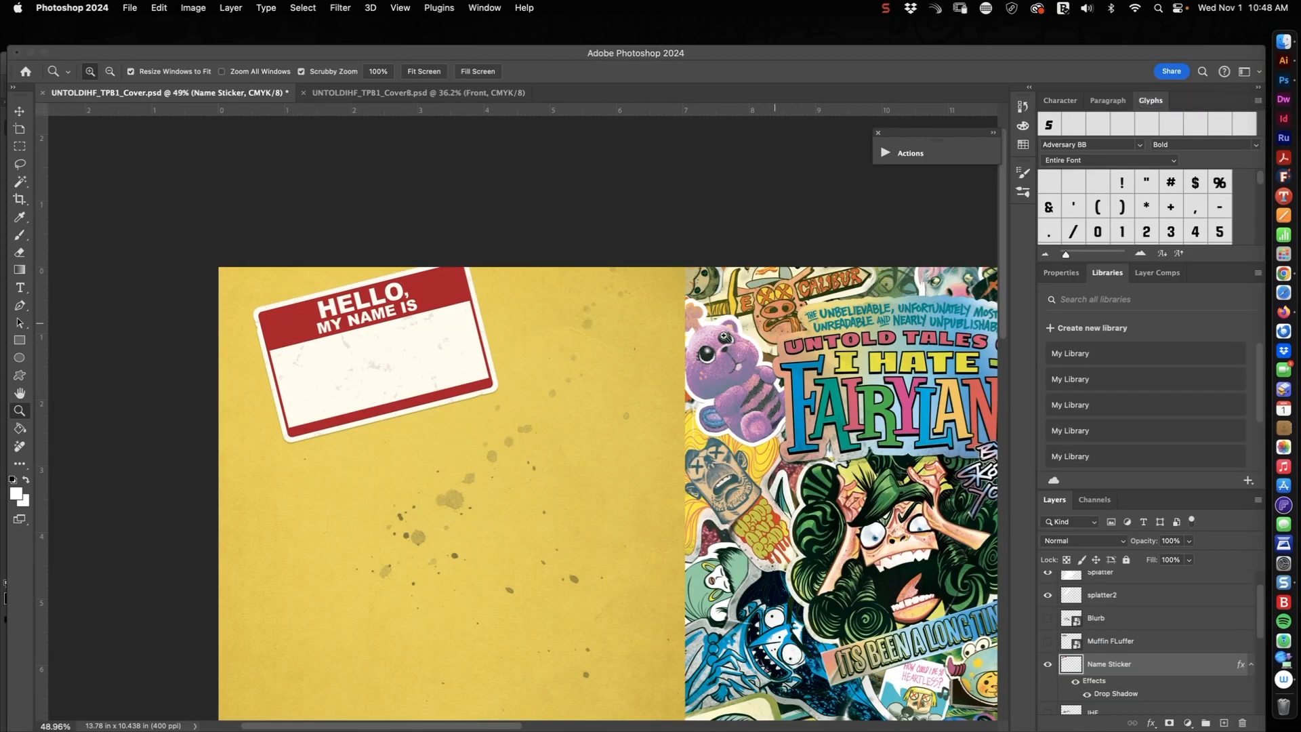
# - Show the Muffin Fluffer lettering on the name sticker, and examine the sticker borders on the front cover up close
pyautogui.click(1047, 641)
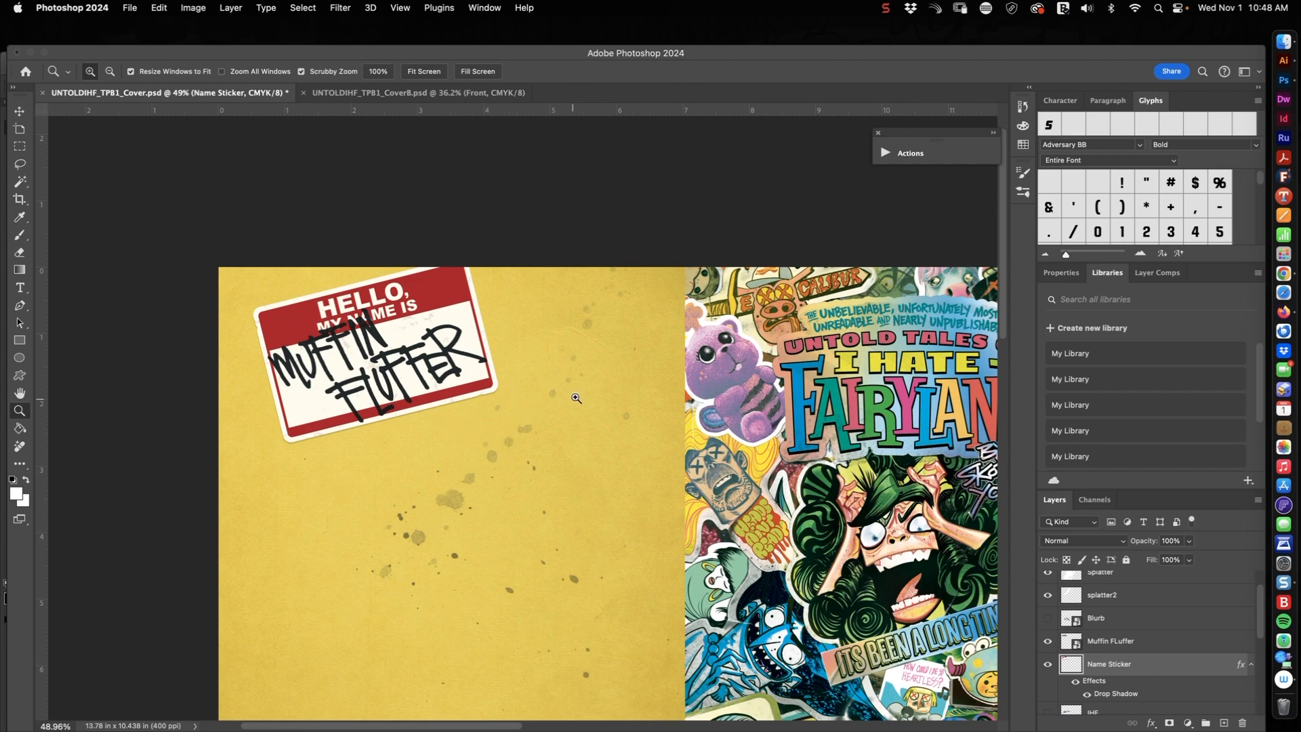
pyautogui.moveTo(380, 406); pyautogui.dragTo(436, 445)
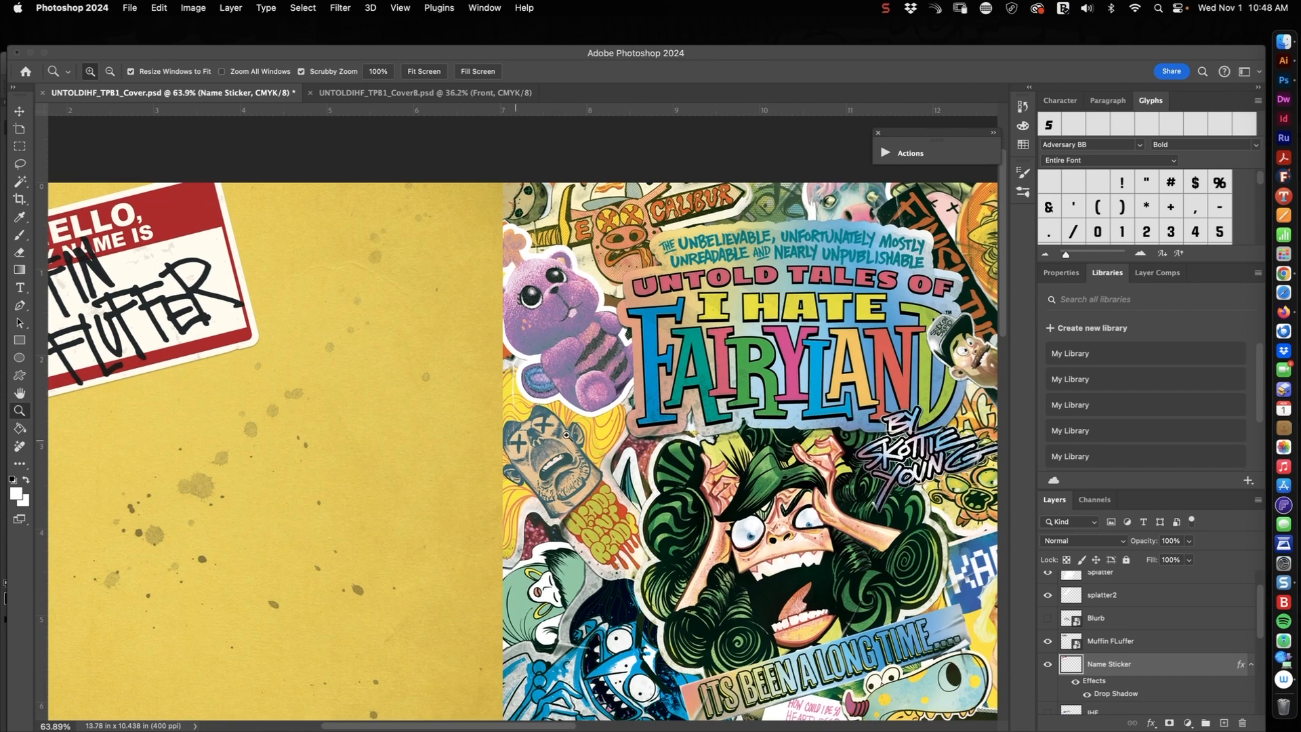
pyautogui.moveTo(591, 389); pyautogui.dragTo(687, 390)
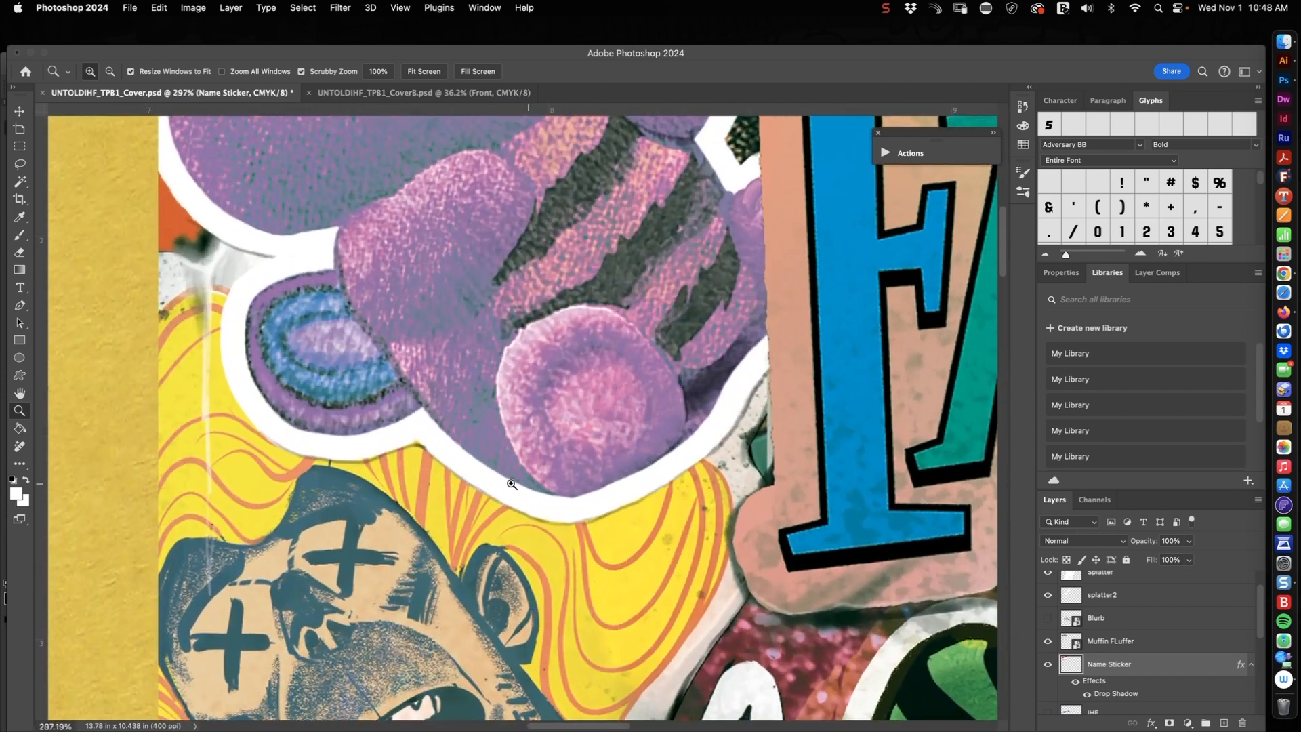
pyautogui.moveTo(634, 498); pyautogui.dragTo(554, 275)
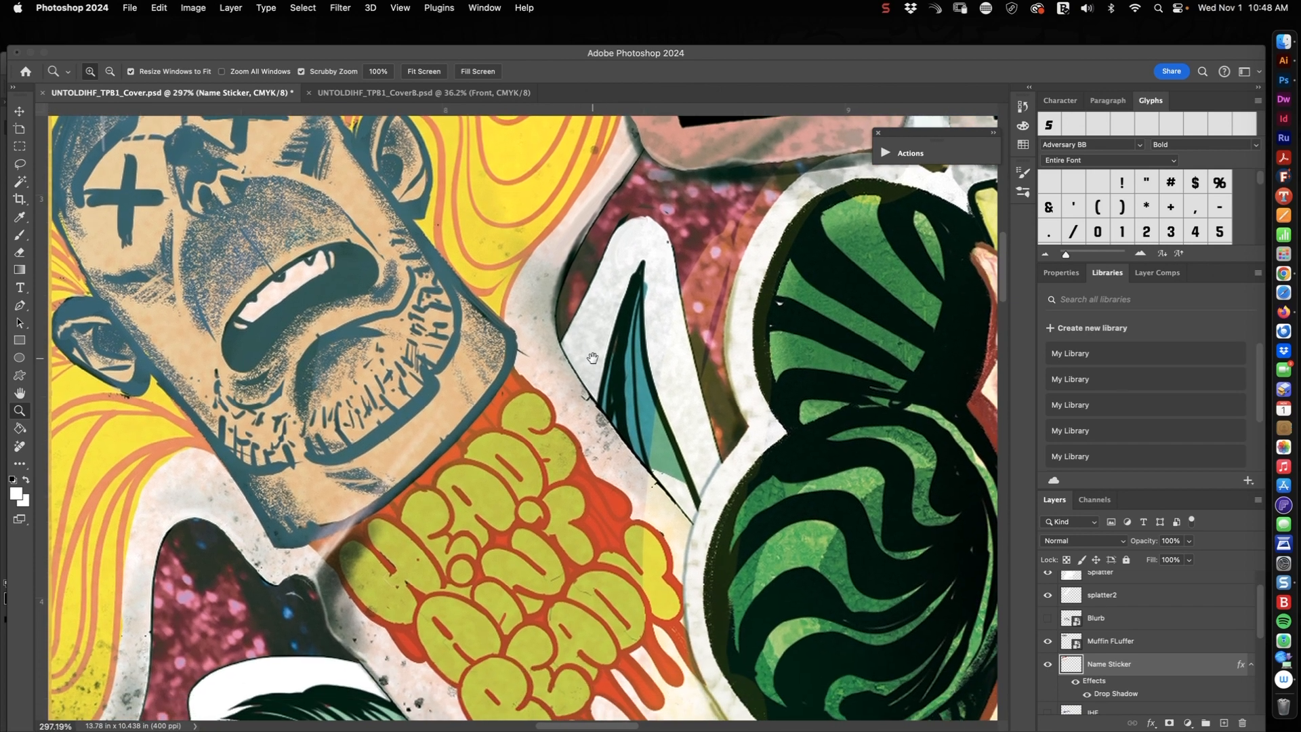
pyautogui.moveTo(637, 268); pyautogui.dragTo(612, 292)
pyautogui.moveTo(527, 325); pyautogui.dragTo(615, 337)
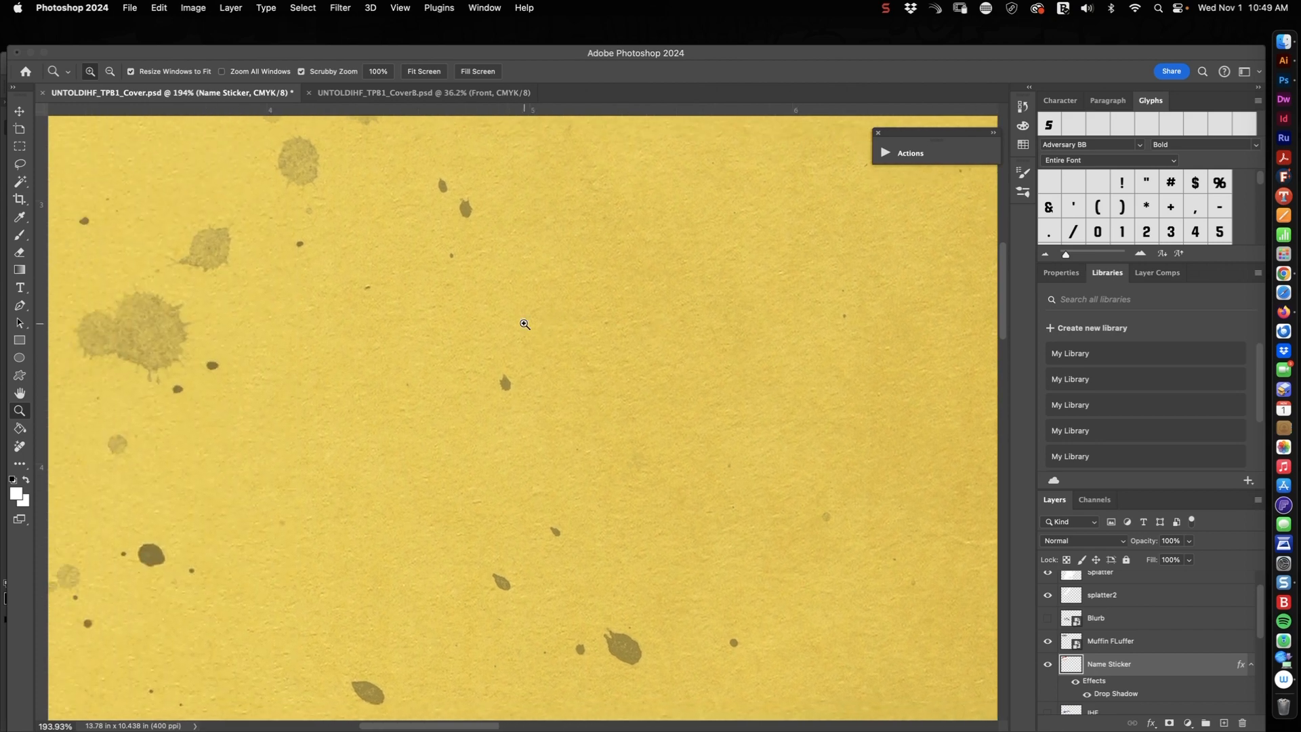
pyautogui.moveTo(523, 326); pyautogui.dragTo(540, 456)
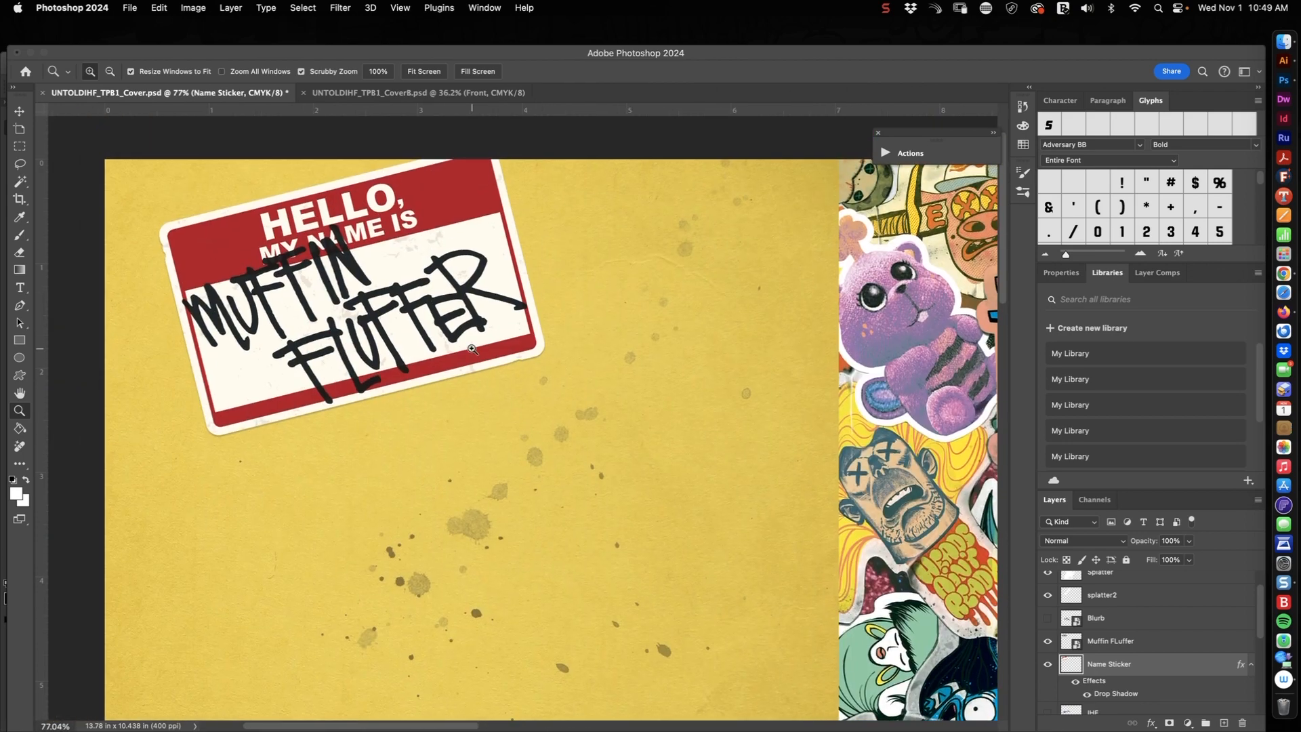
# - Inspect the name sticker's torn lower edge and distress marks up close, and return to the whole wraparound cover
pyautogui.moveTo(473, 349); pyautogui.dragTo(717, 421)
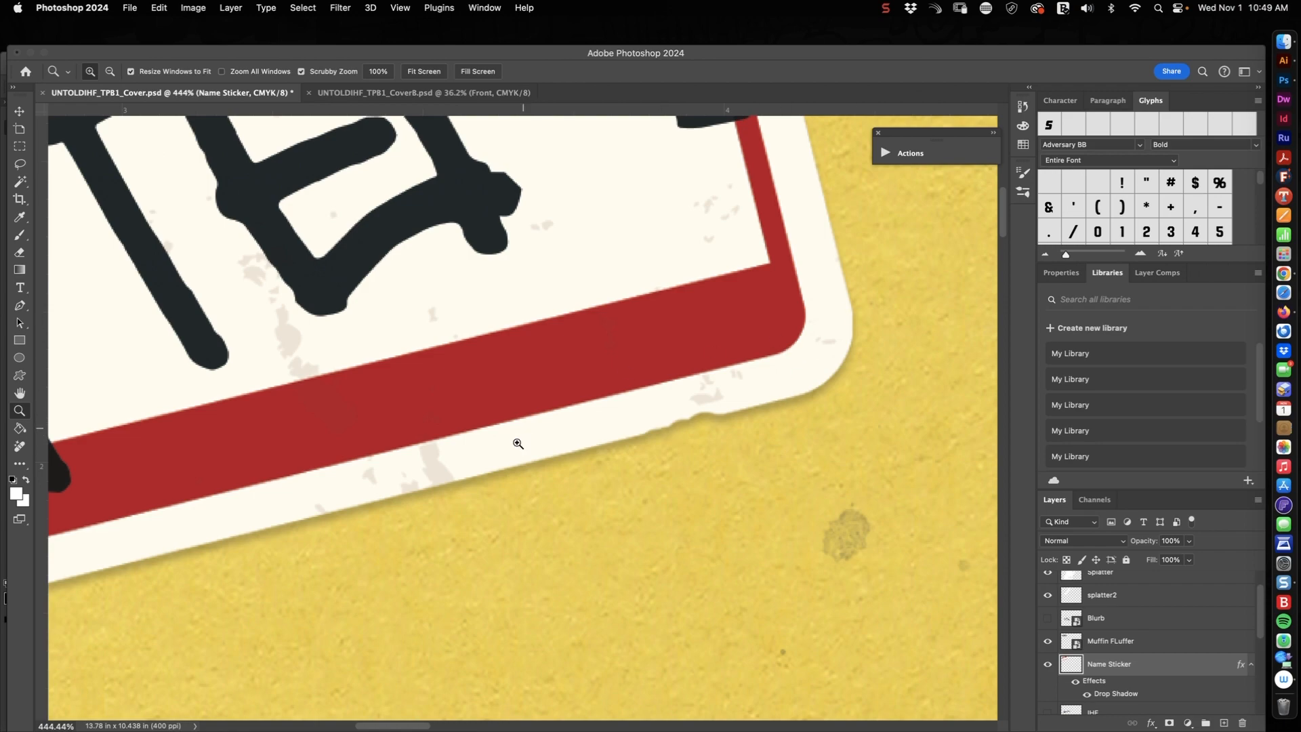
pyautogui.moveTo(710, 421); pyautogui.dragTo(651, 445)
pyautogui.moveTo(596, 403); pyautogui.dragTo(702, 525)
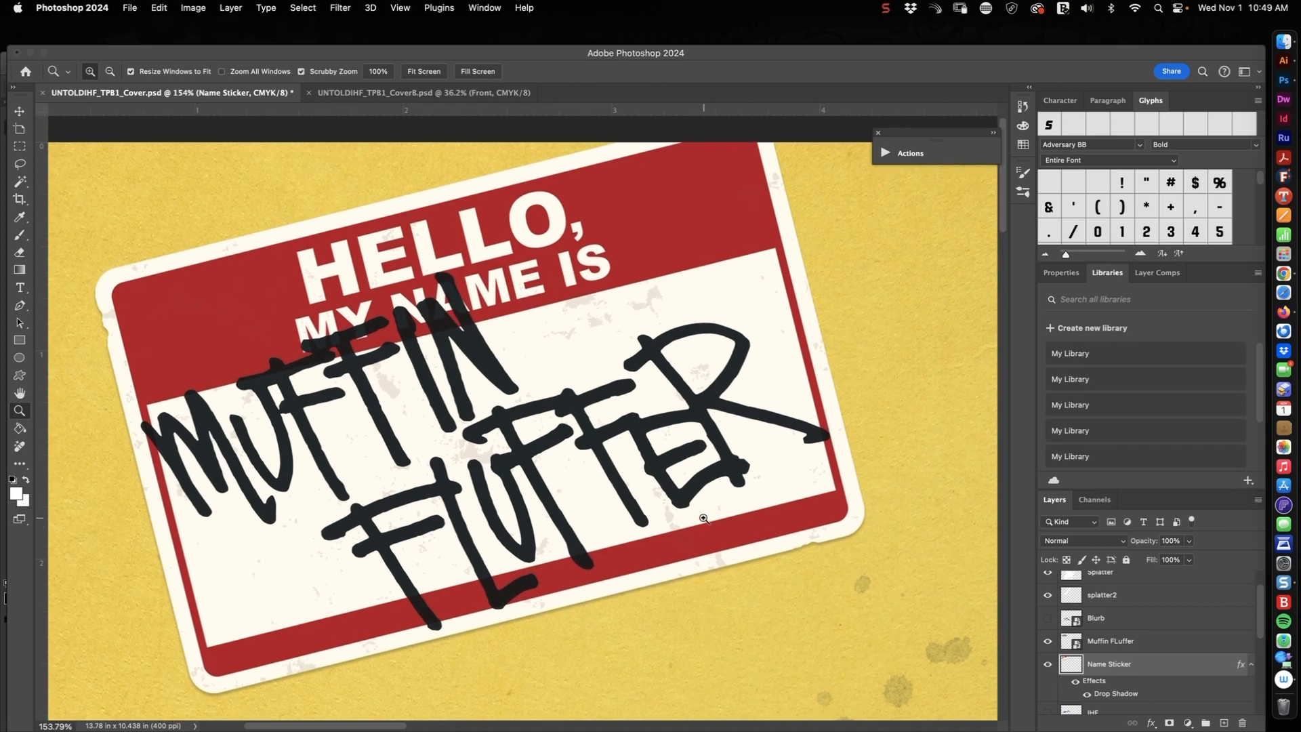
pyautogui.moveTo(728, 495); pyautogui.dragTo(541, 356)
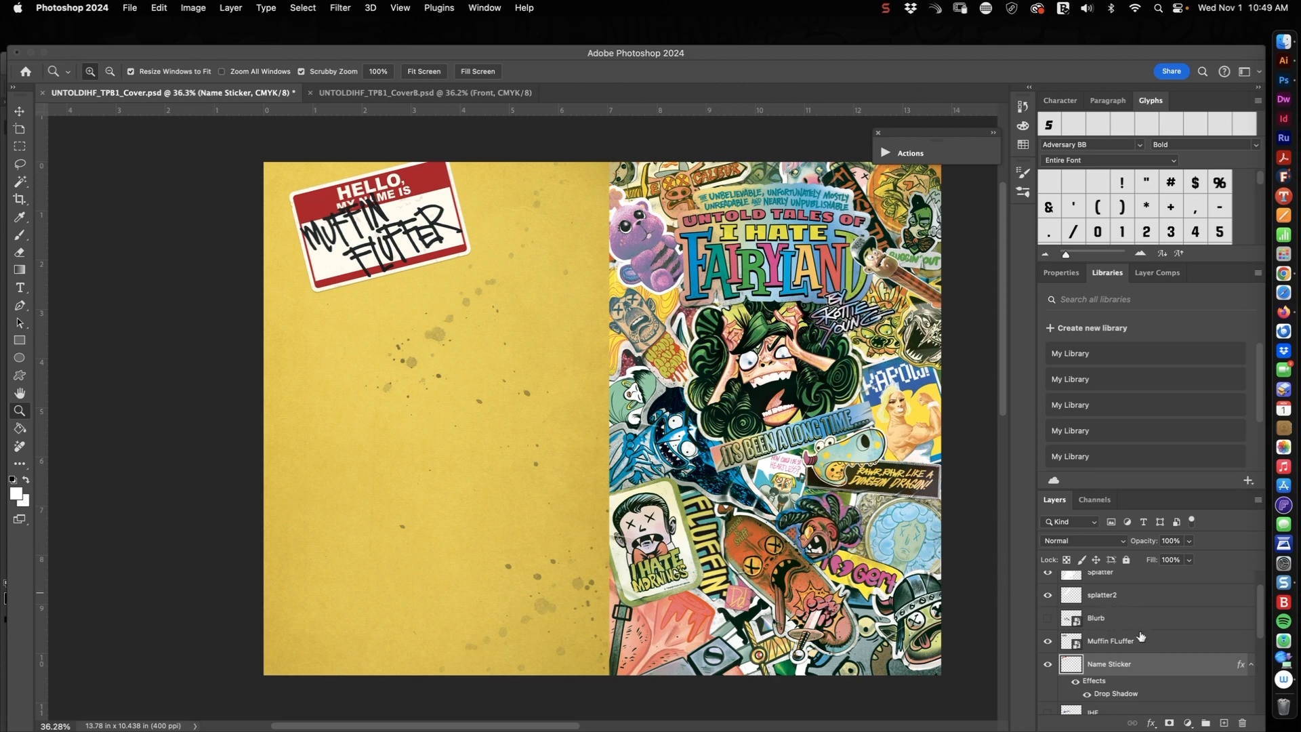
# - Show the Blurb layer on the back cover, and examine its slanted text up close and against the surrounding layout
pyautogui.click(1047, 617)
pyautogui.click(450, 441)
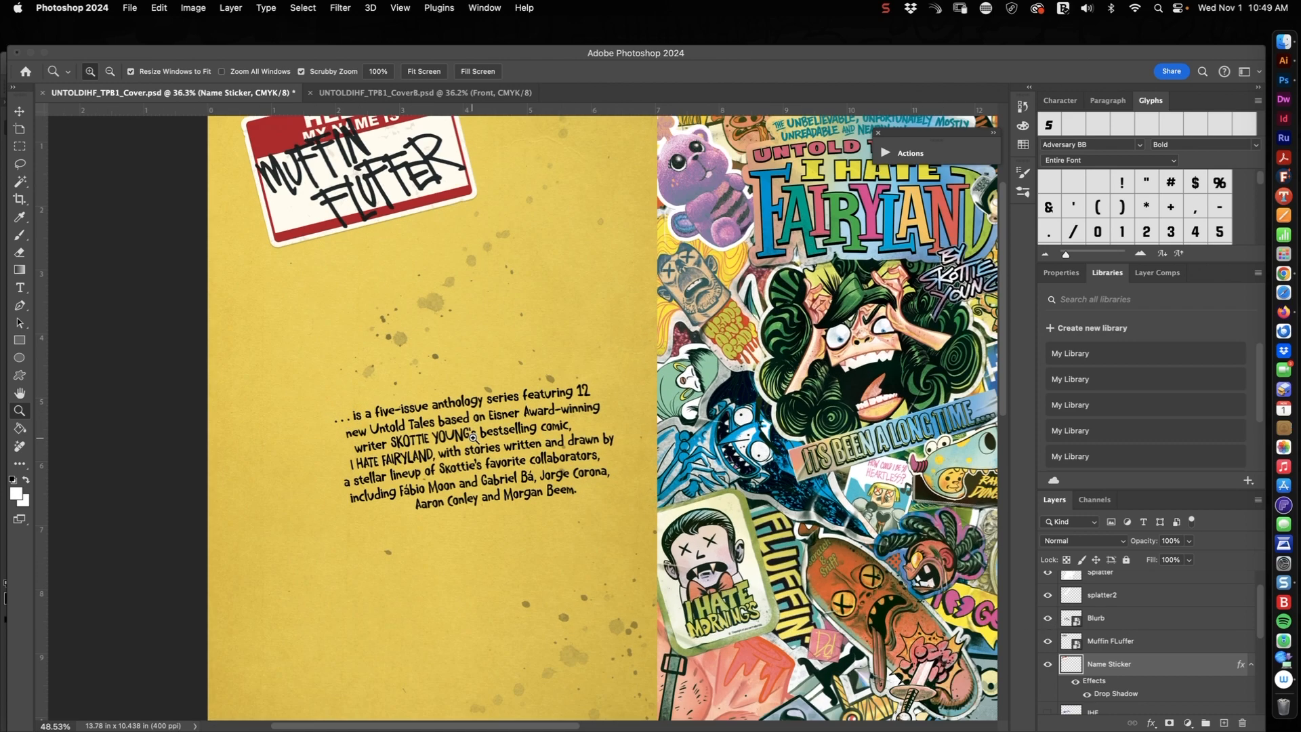
pyautogui.click(473, 437)
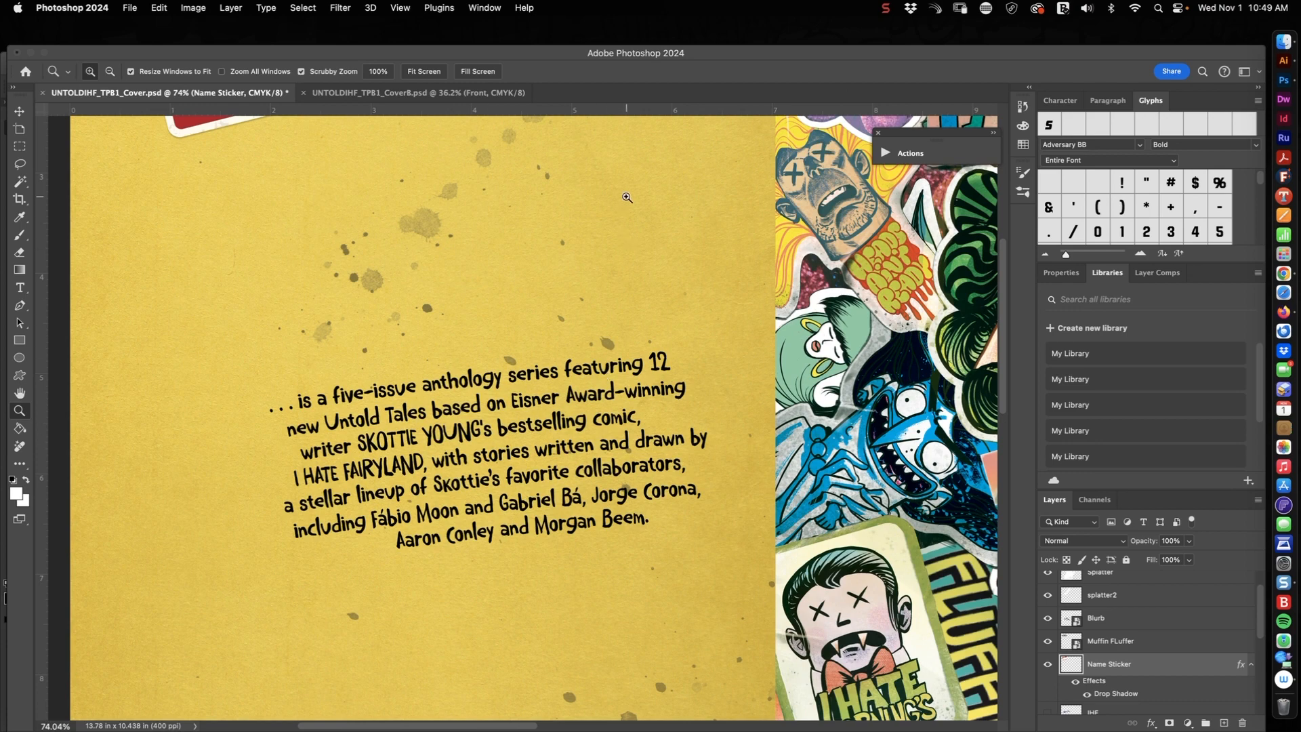
pyautogui.click(509, 431)
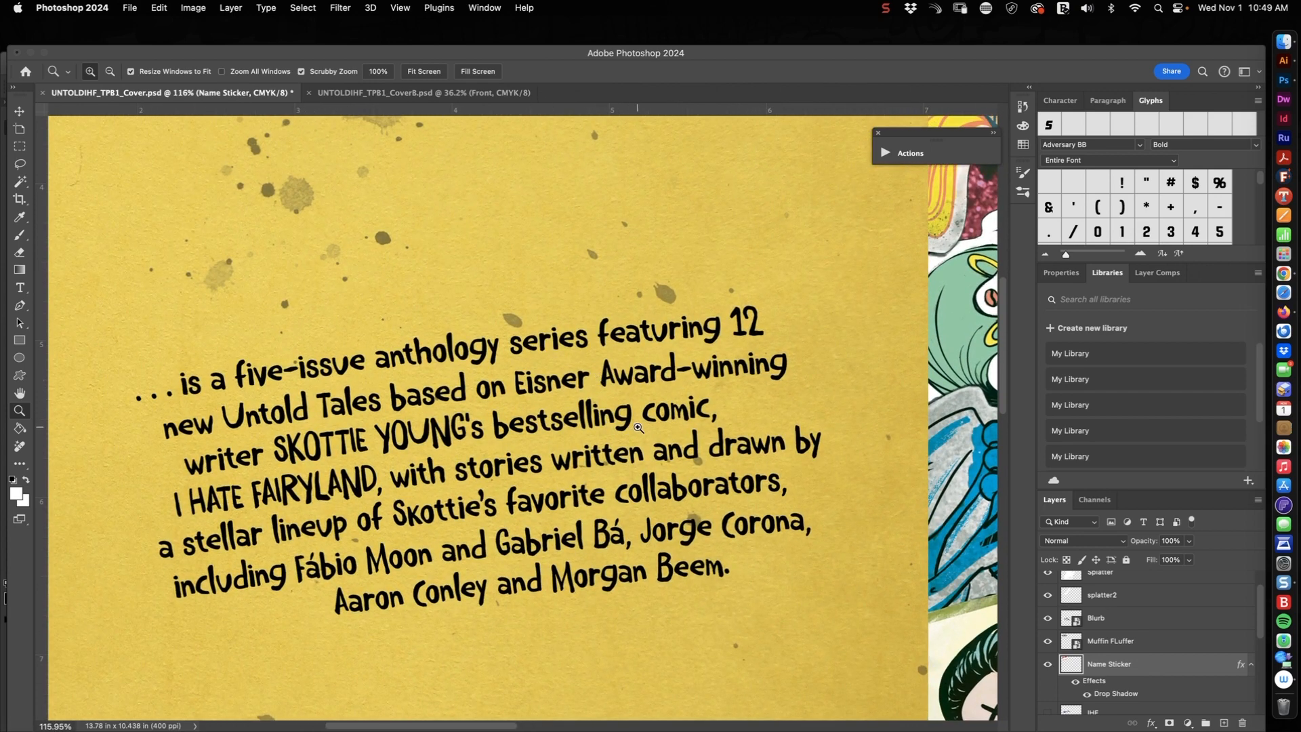
pyautogui.keyDown('alt'); pyautogui.click(759, 412); pyautogui.keyUp('alt')
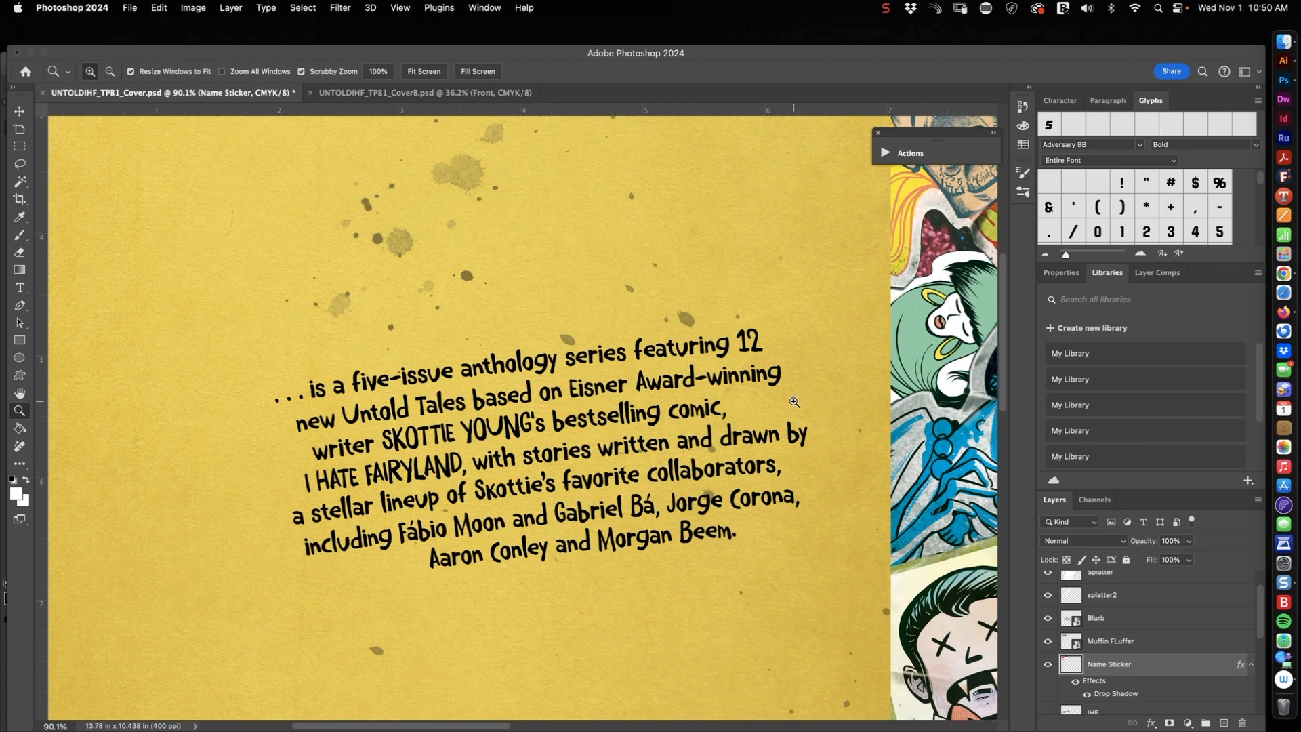
pyautogui.scroll(-10, 793, 402)
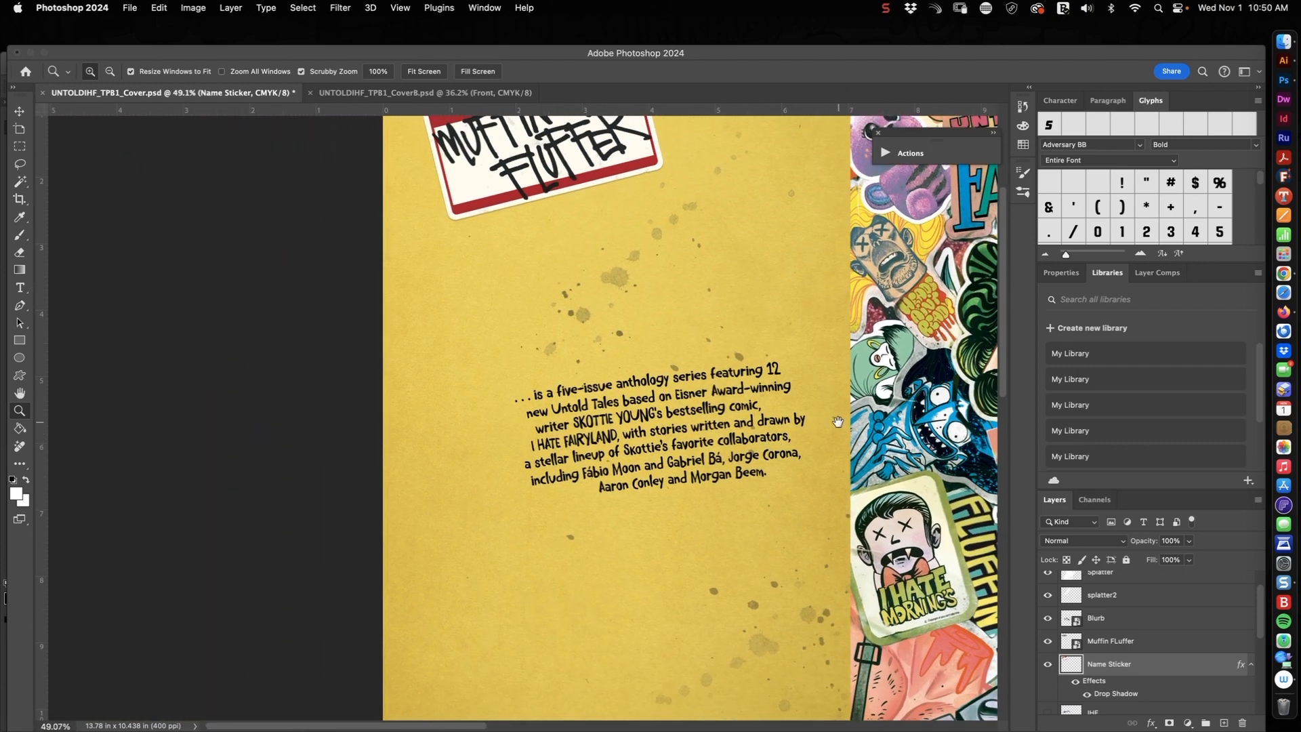
pyautogui.moveTo(838, 422); pyautogui.dragTo(621, 472)
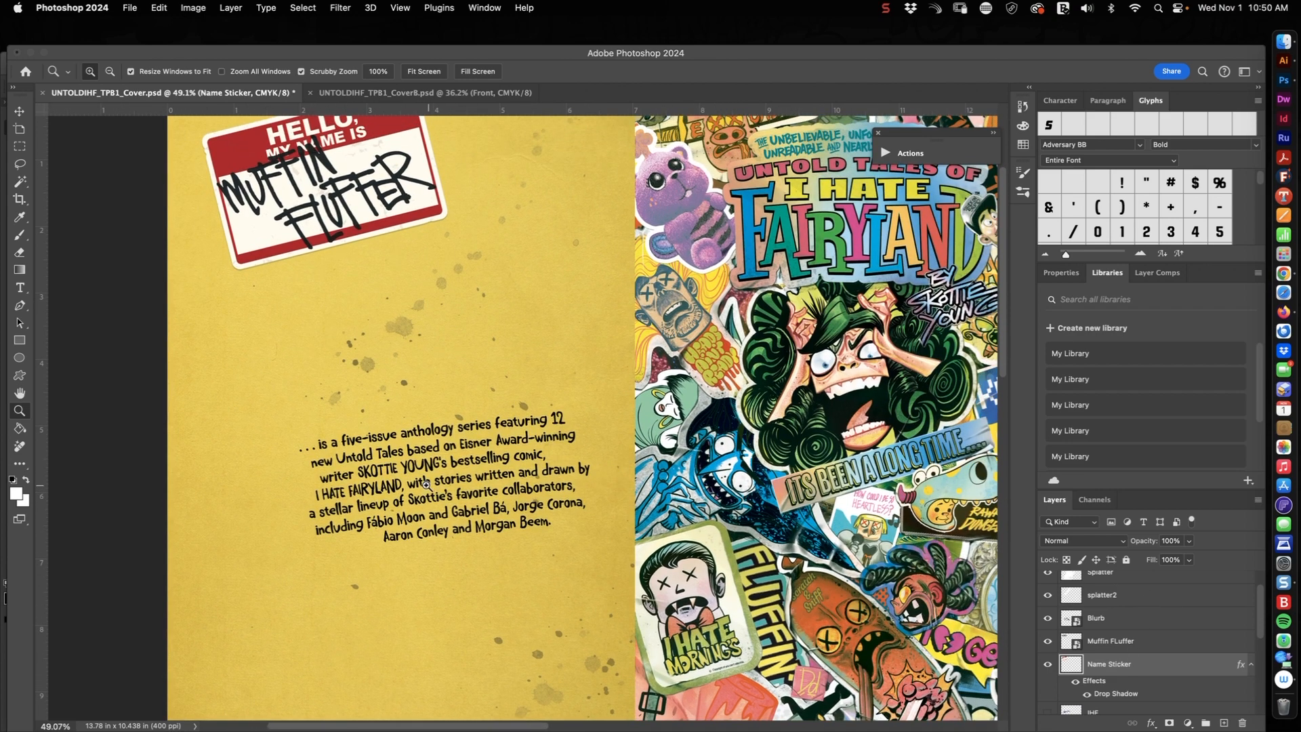
pyautogui.scroll(5, 432, 489)
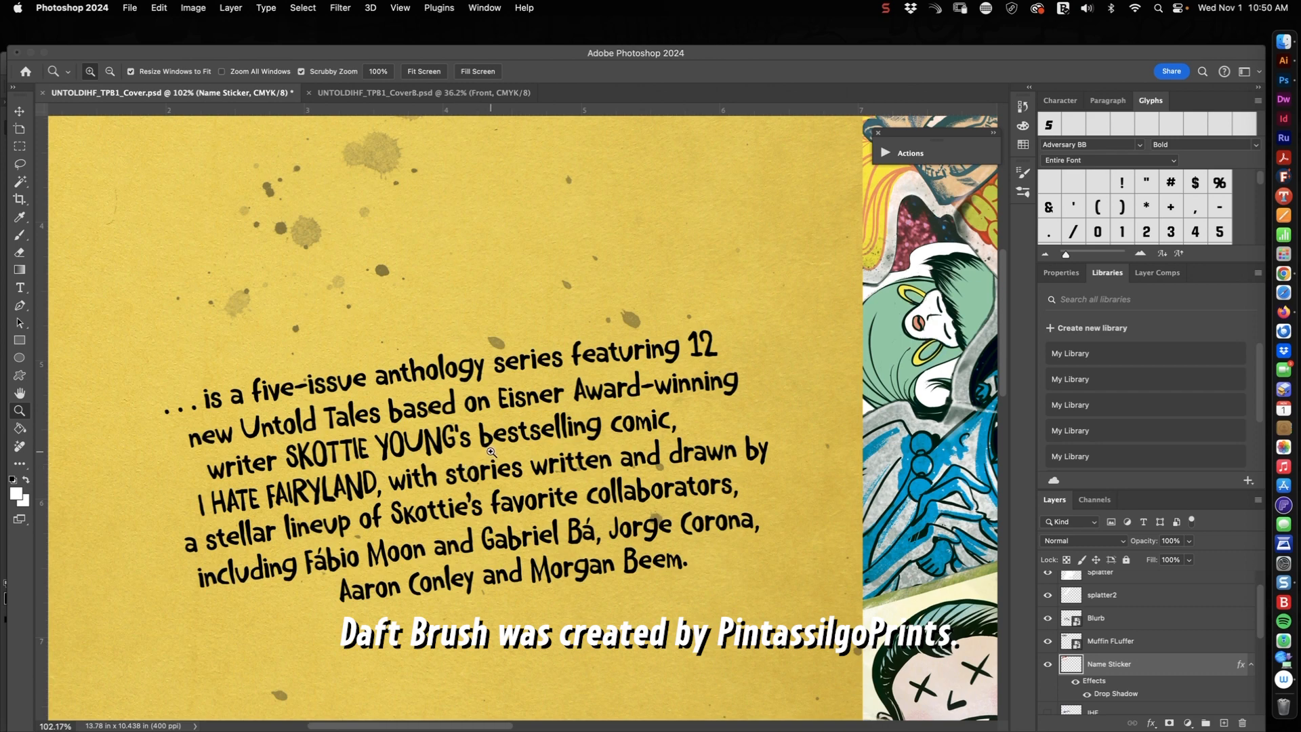
pyautogui.scroll(-3, 534, 435)
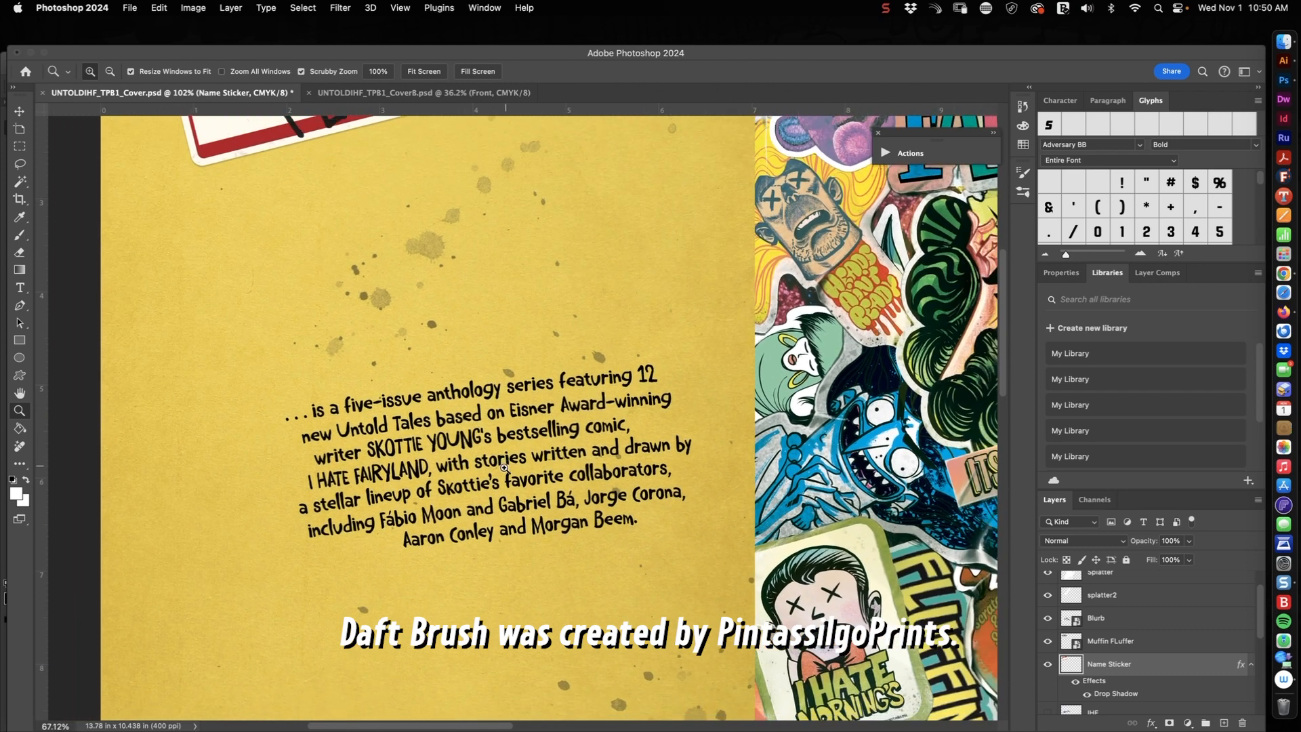
pyautogui.moveTo(568, 432); pyautogui.dragTo(542, 464)
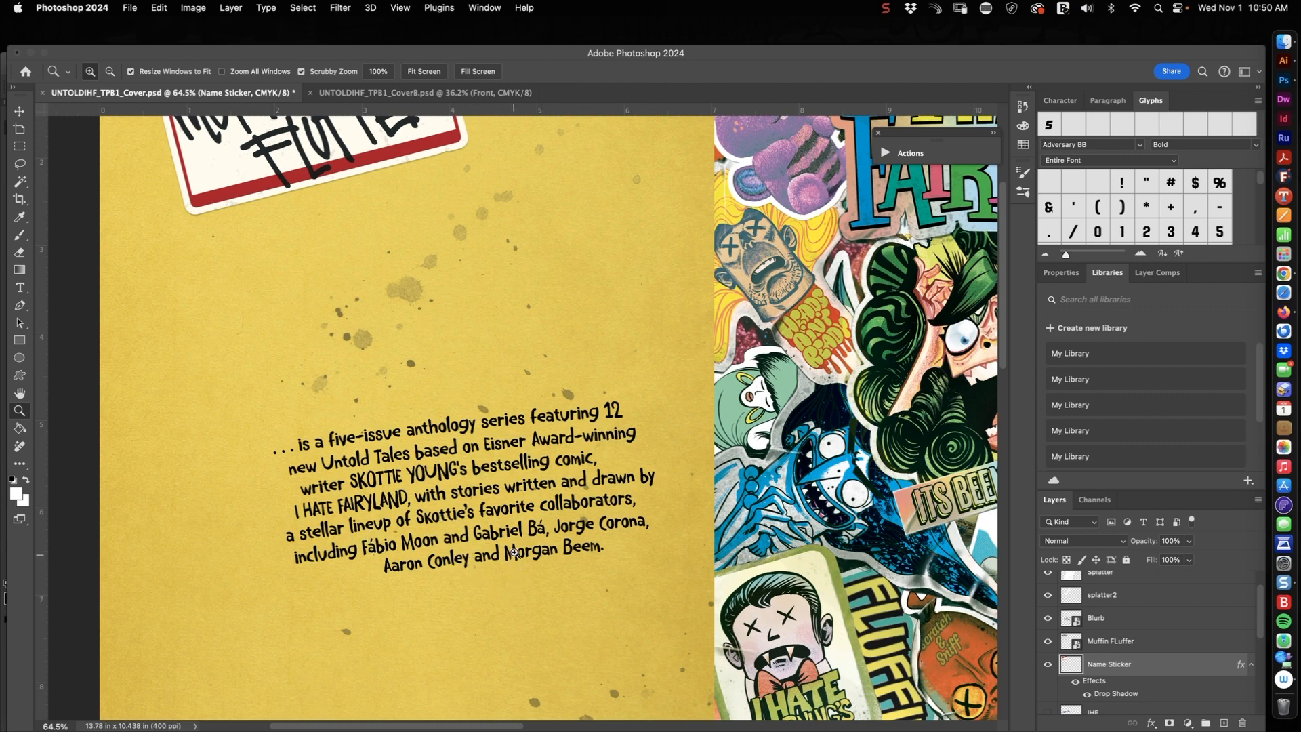
# - Show the IHF title lettering above the blurb, and inspect the marker texture of its strokes up close
pyautogui.scroll(-3, 1127, 647)
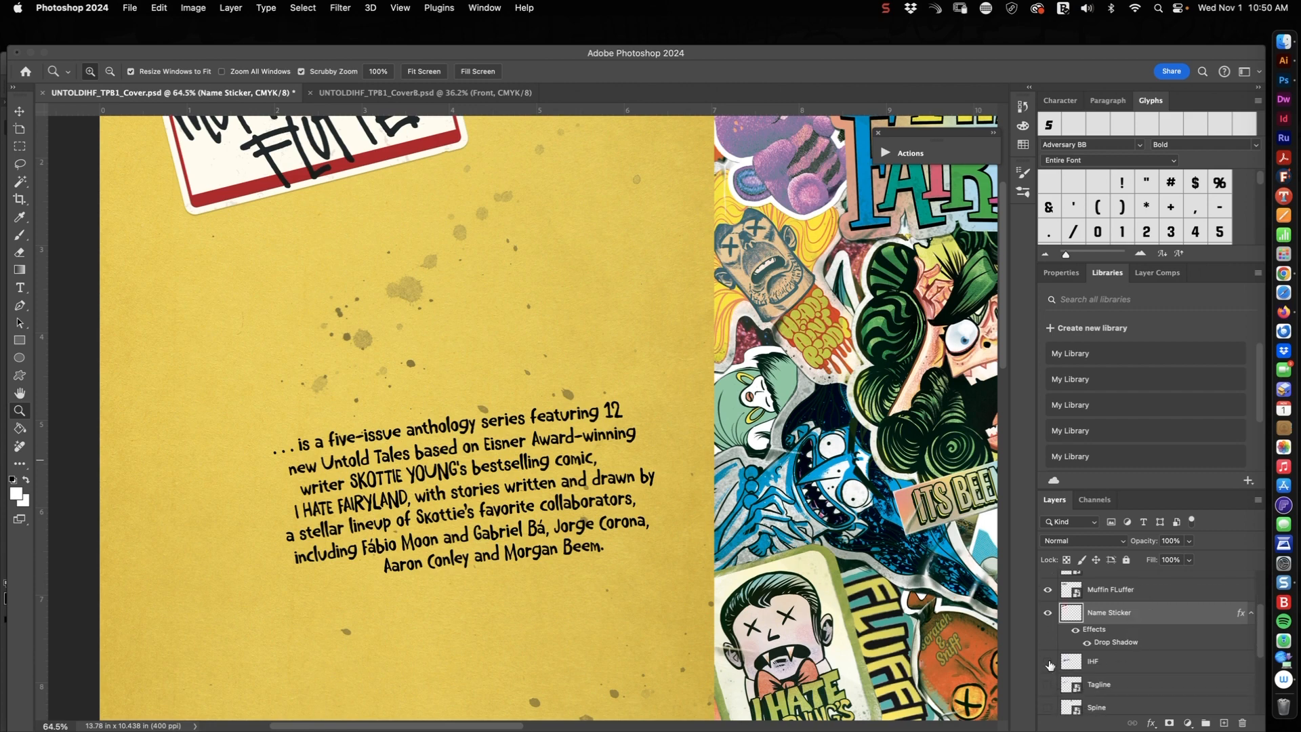
pyautogui.click(1047, 661)
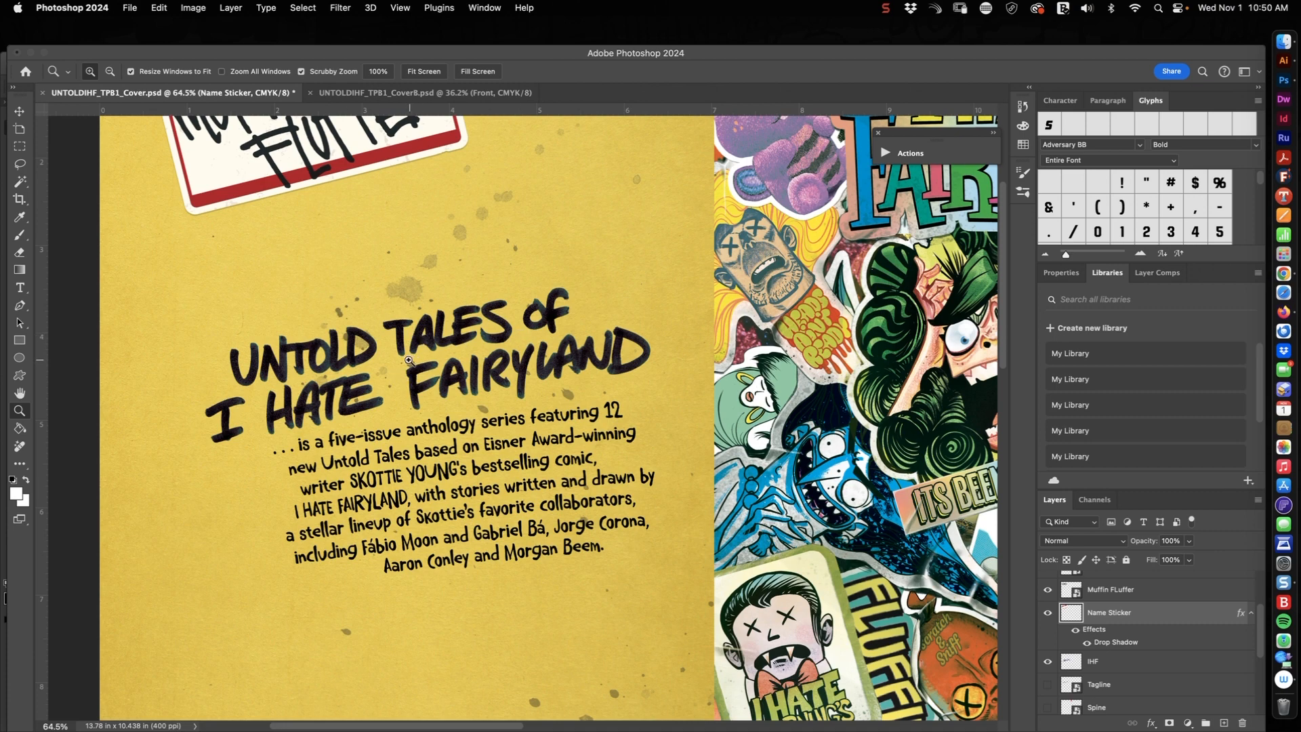
pyautogui.moveTo(416, 351); pyautogui.dragTo(589, 388)
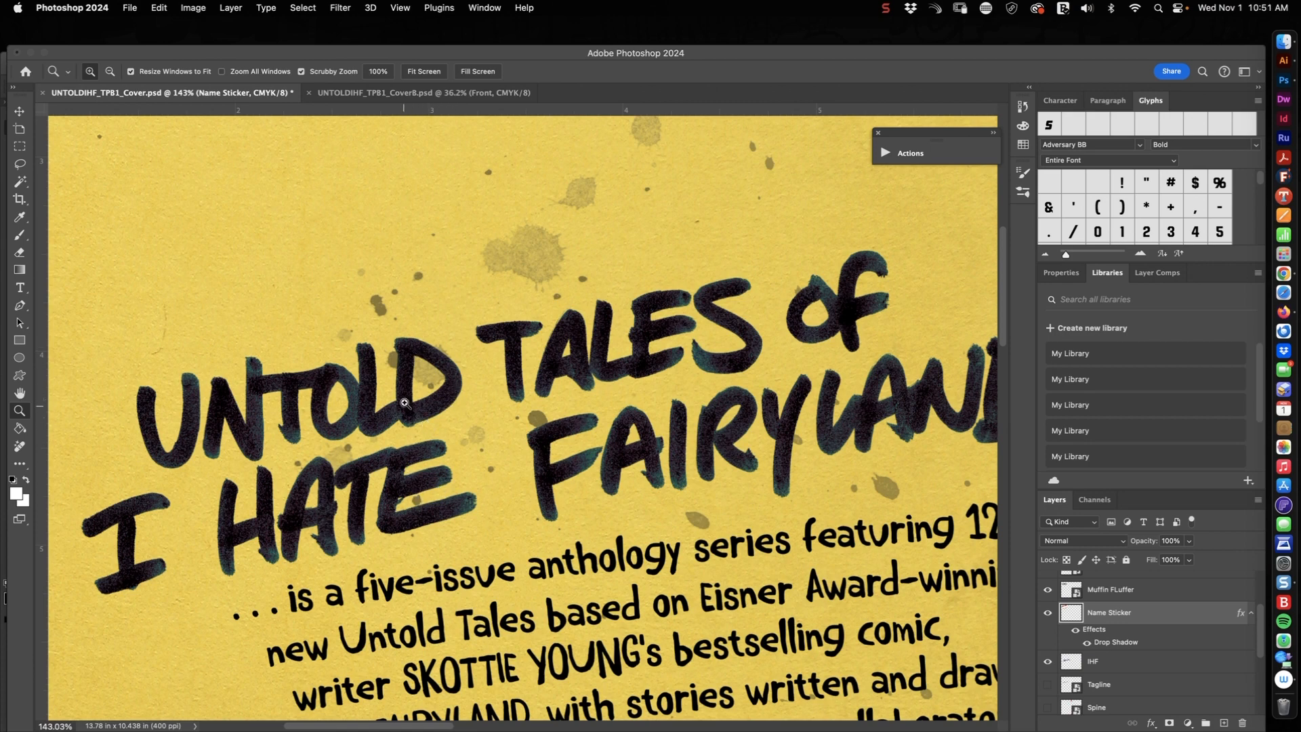
pyautogui.moveTo(425, 401); pyautogui.dragTo(471, 399)
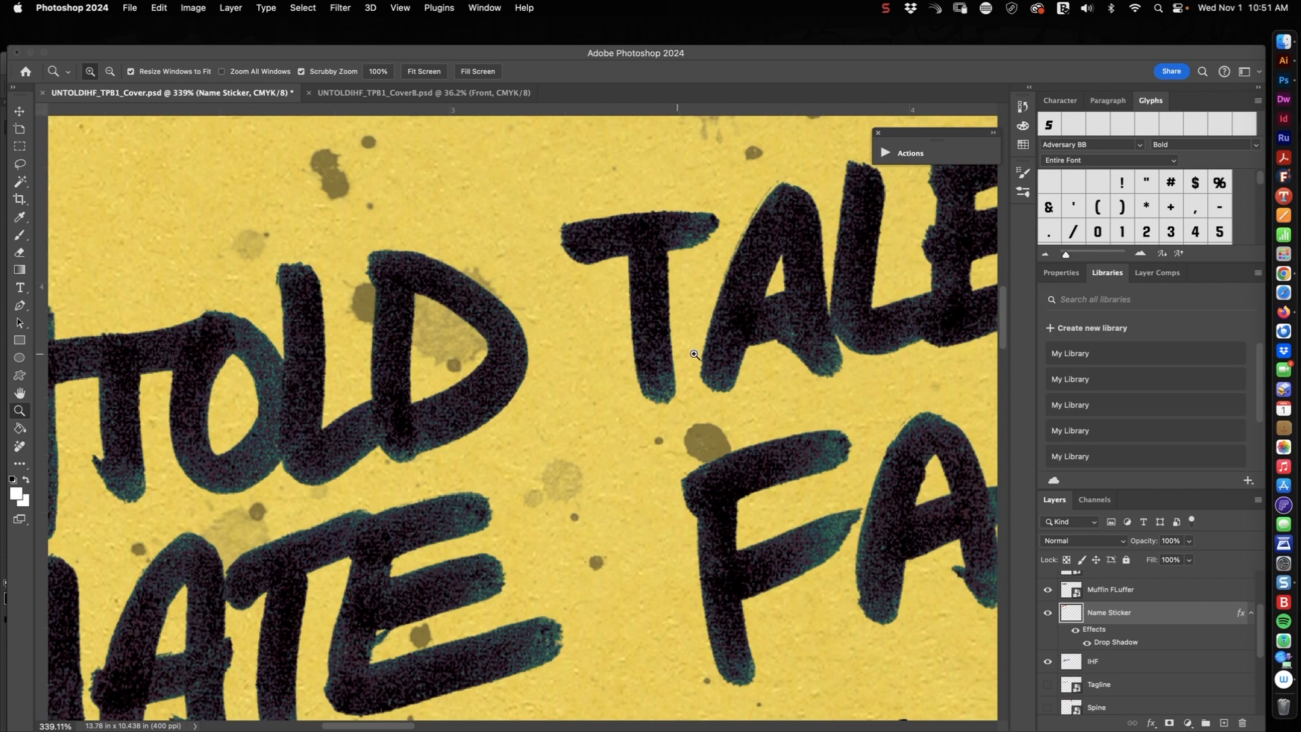
pyautogui.scroll(-2, 690, 377)
pyautogui.scroll(-5, 690, 378)
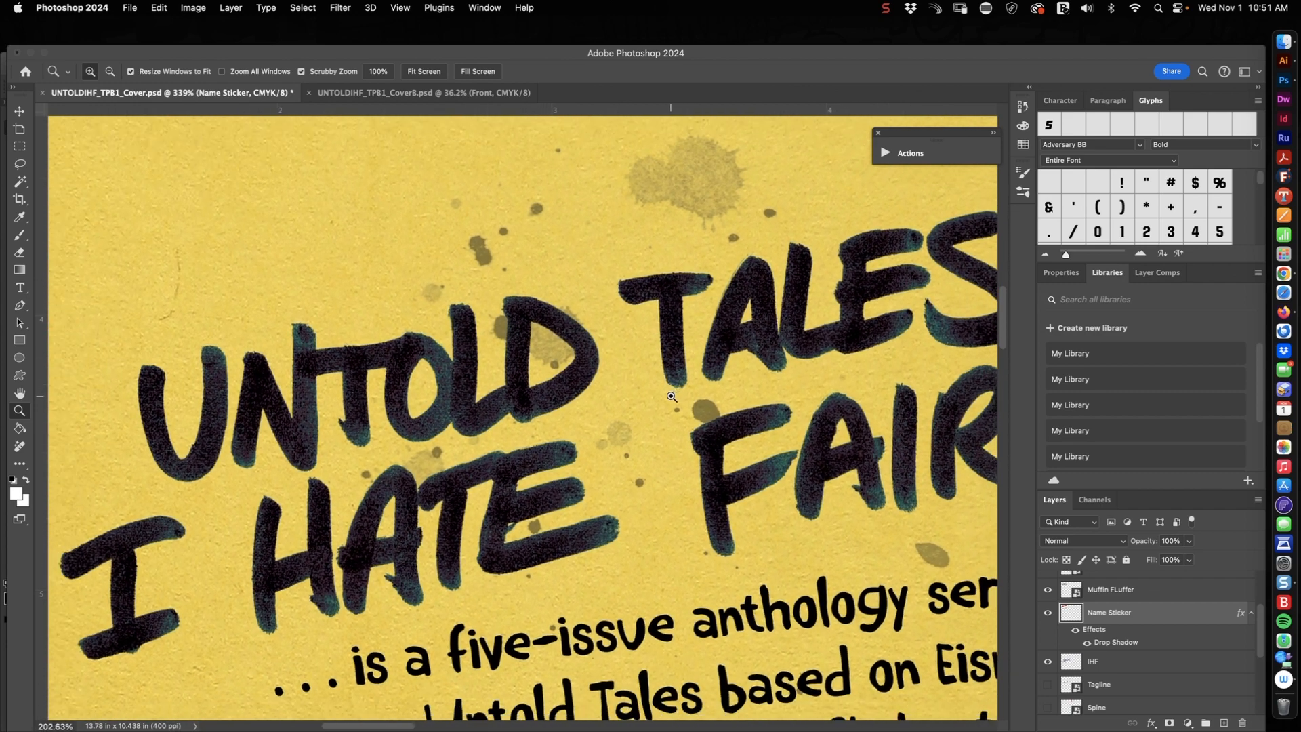
pyautogui.scroll(-1, 661, 405)
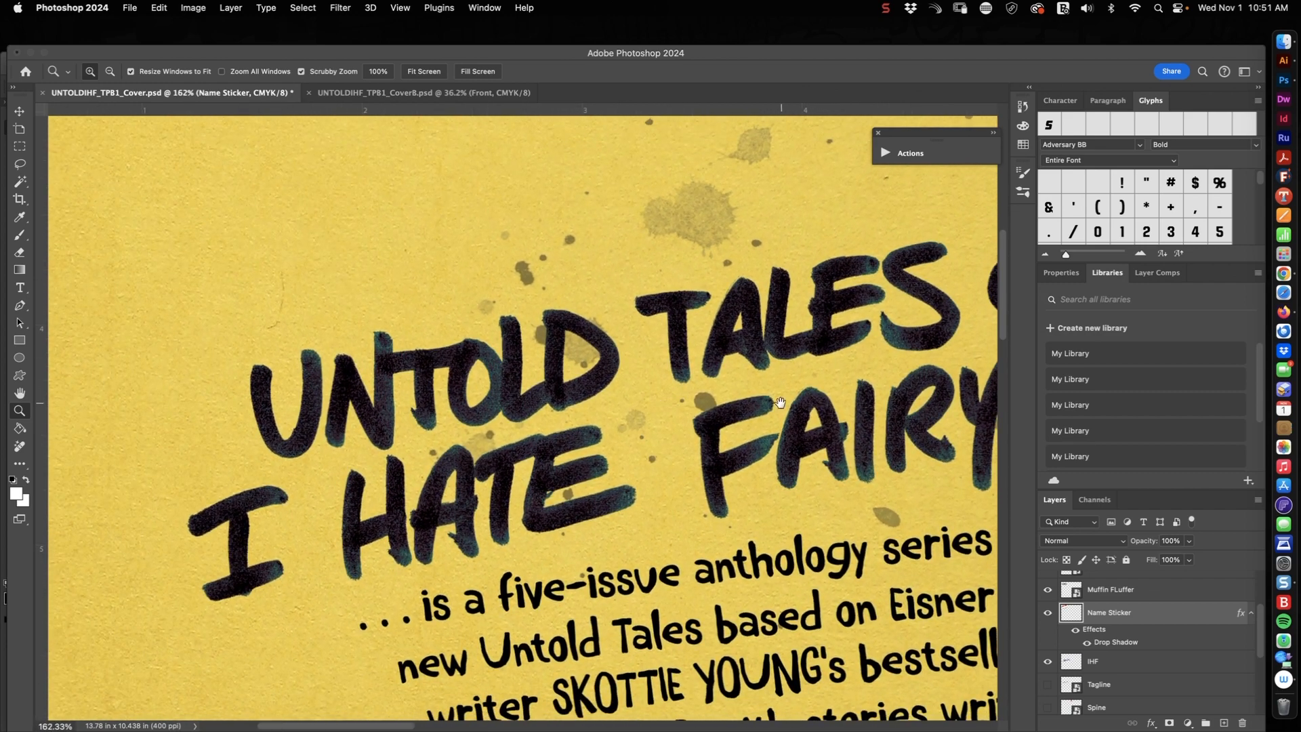
pyautogui.moveTo(779, 403); pyautogui.dragTo(611, 423)
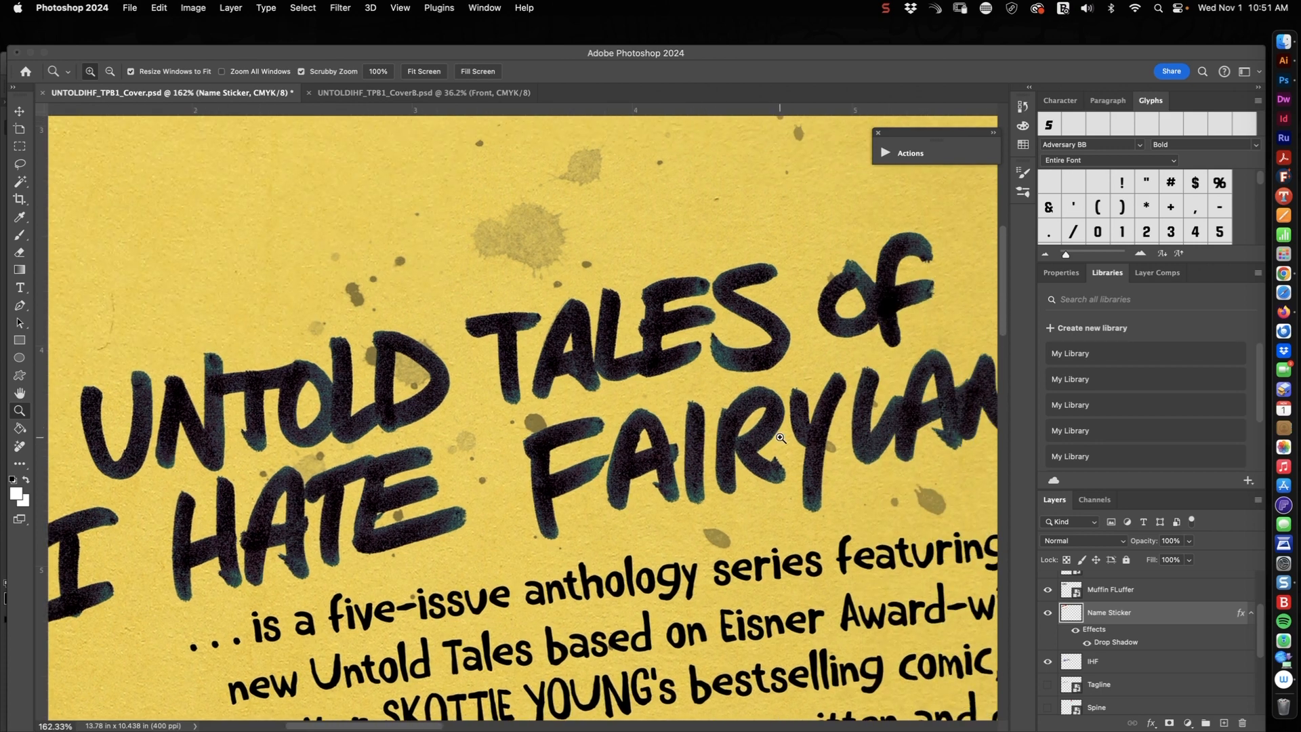
pyautogui.moveTo(784, 438); pyautogui.dragTo(651, 493)
pyautogui.scroll(-1, 676, 476)
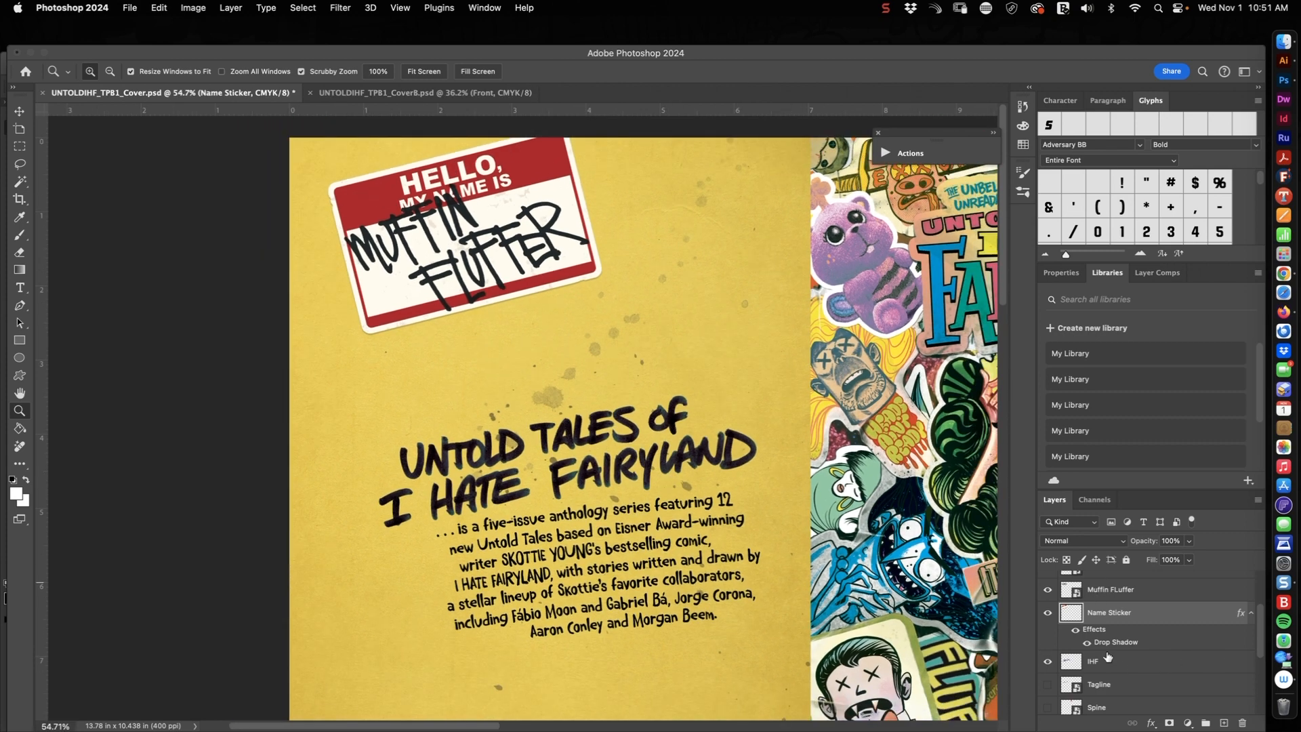
# - Show the Tagline layer above the title lettering, and view it up close and within the full cover
pyautogui.click(1046, 685)
pyautogui.scroll(2, 529, 410)
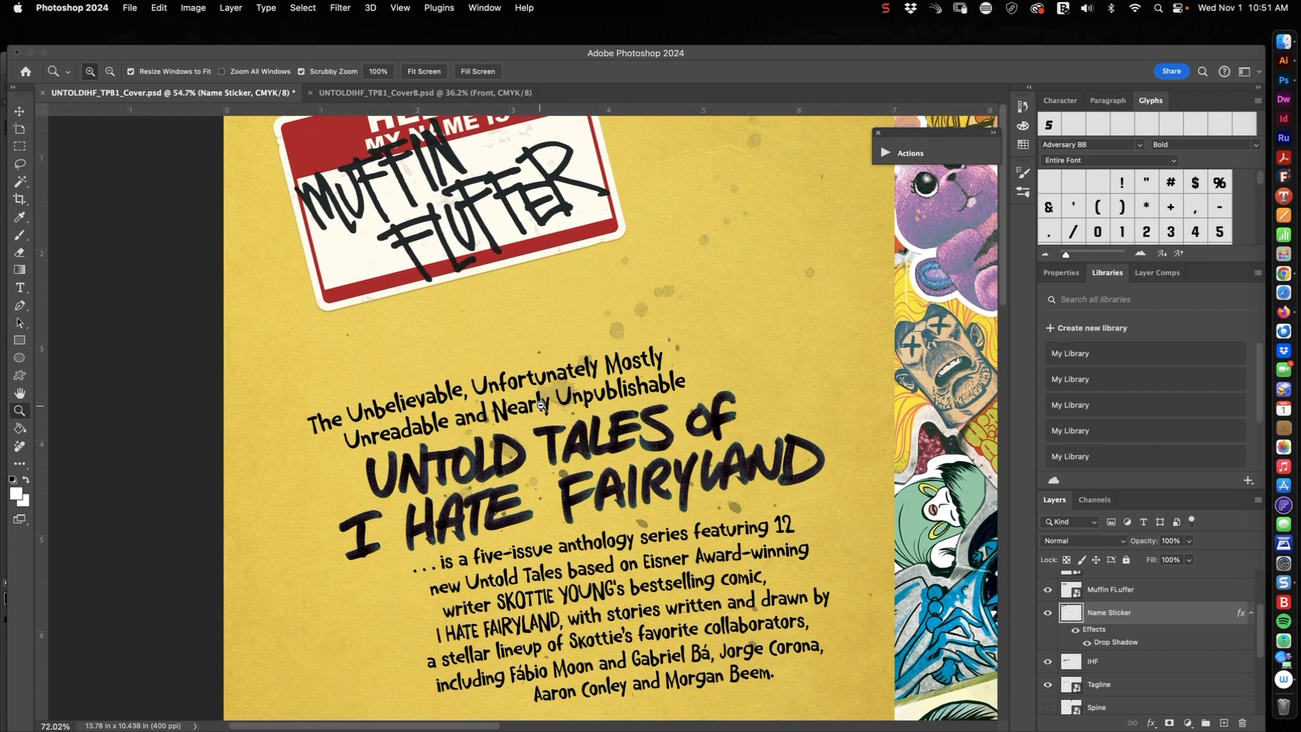
pyautogui.scroll(2, 541, 405)
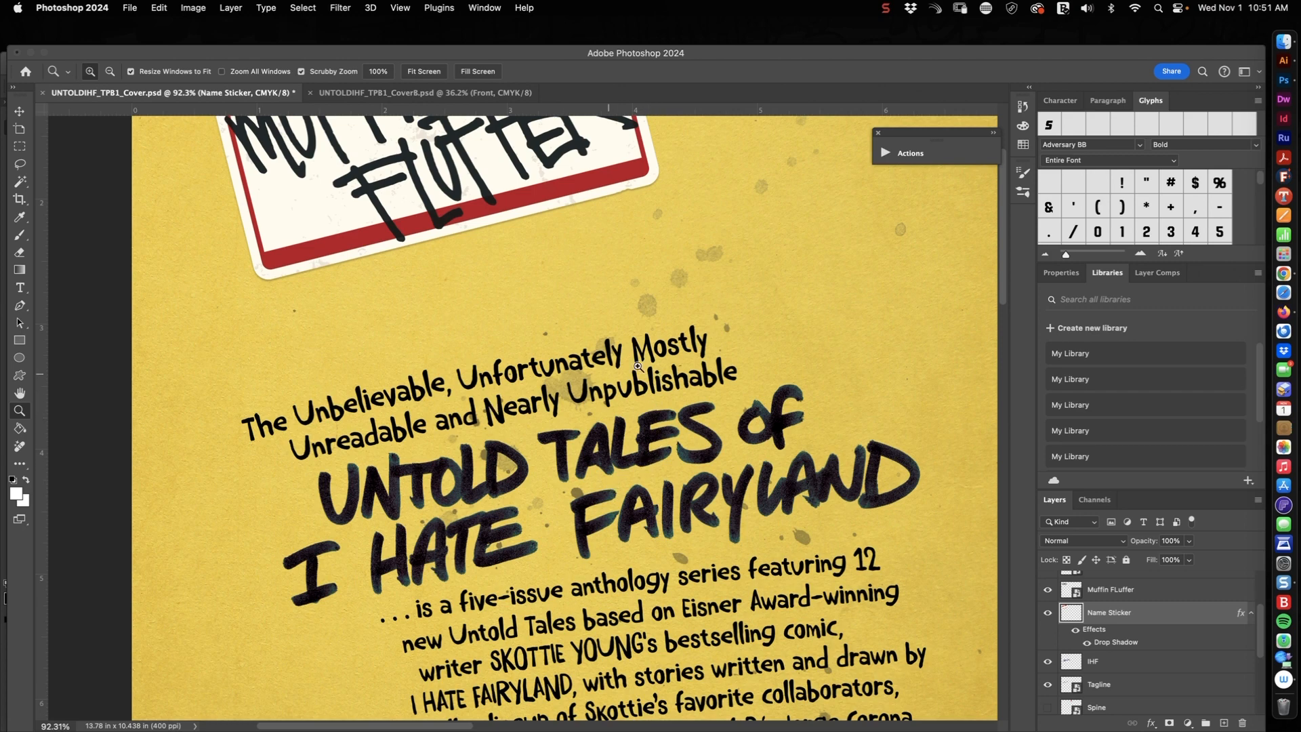
pyautogui.moveTo(781, 415); pyautogui.dragTo(586, 451)
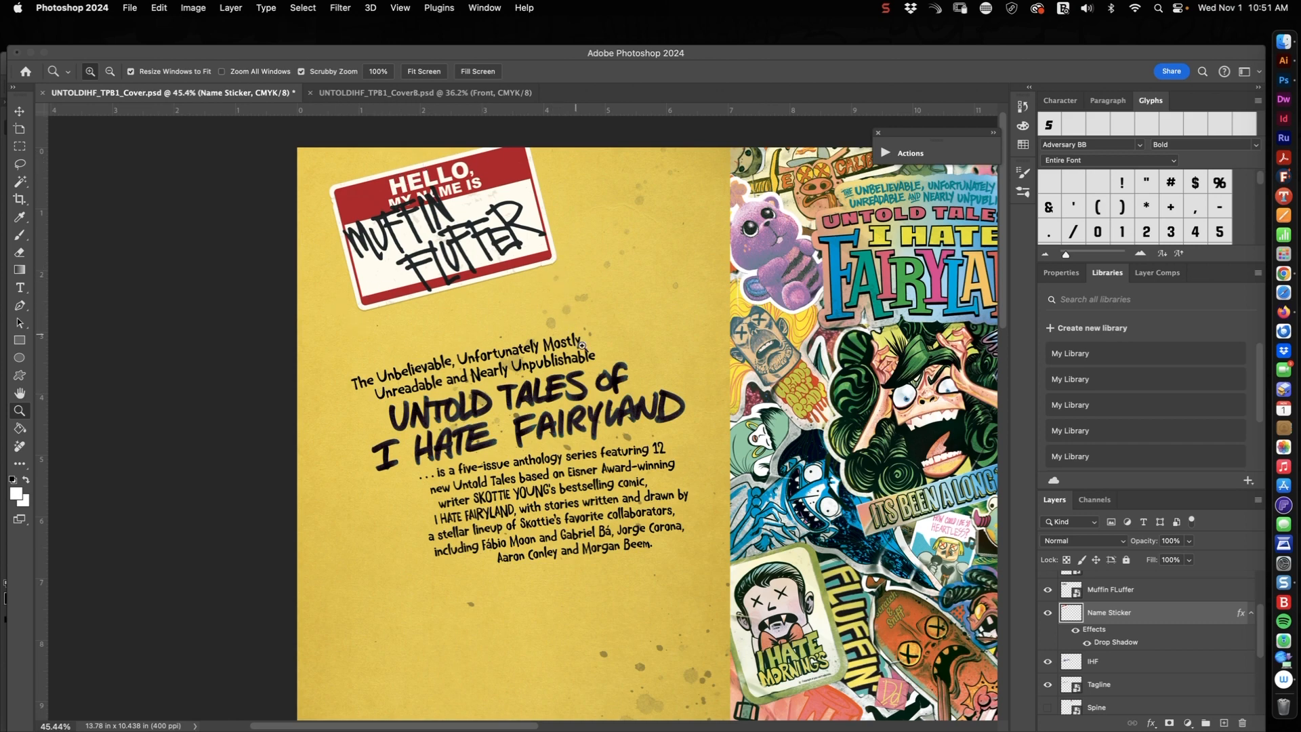
pyautogui.moveTo(652, 434); pyautogui.dragTo(634, 447)
pyautogui.moveTo(640, 506); pyautogui.dragTo(614, 445)
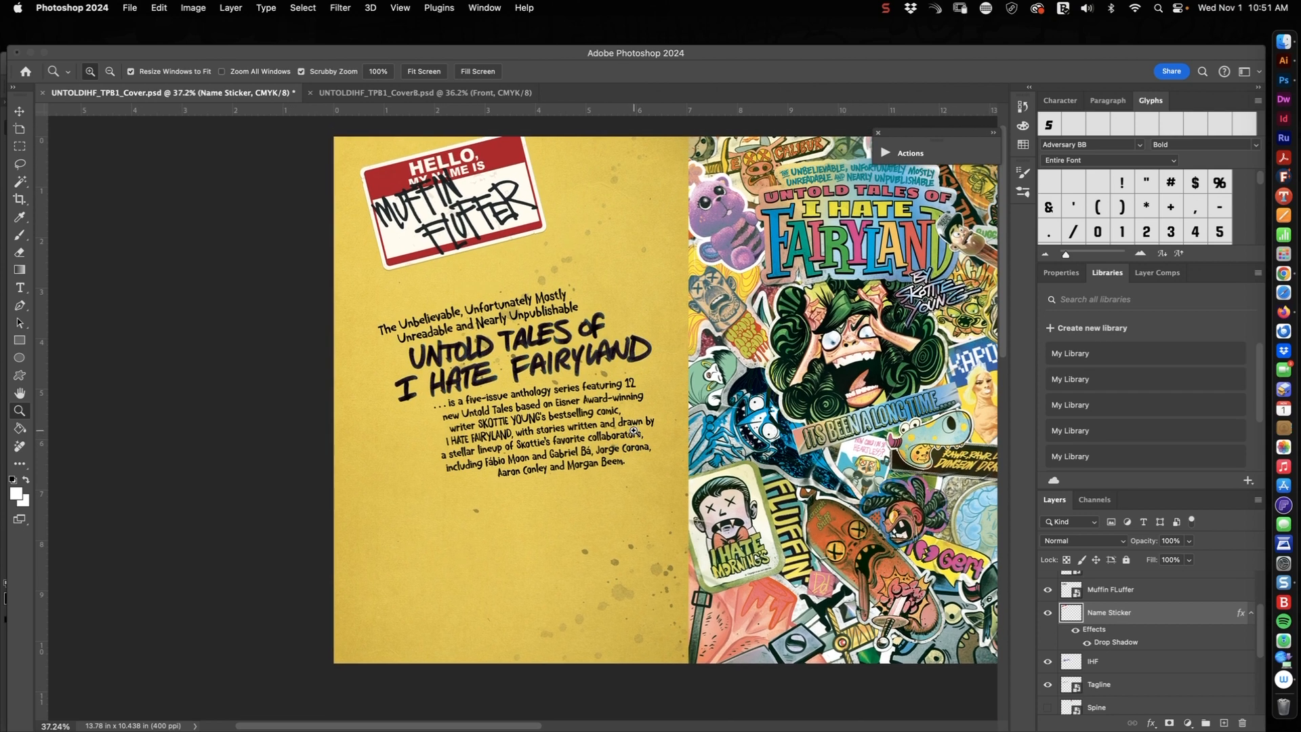
# - Show the Image publisher logo near the back cover's lower corner, and inspect it up close
pyautogui.scroll(1, 1125, 640)
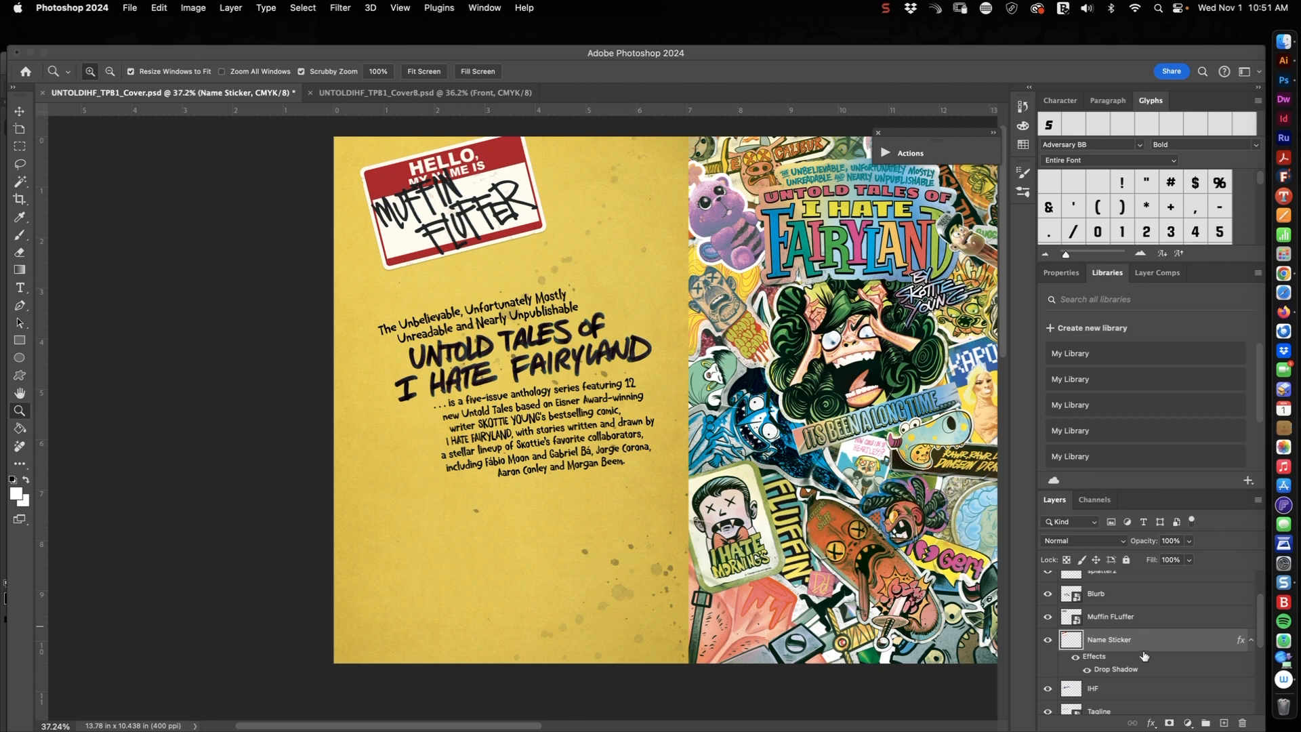
pyautogui.scroll(-3, 1143, 656)
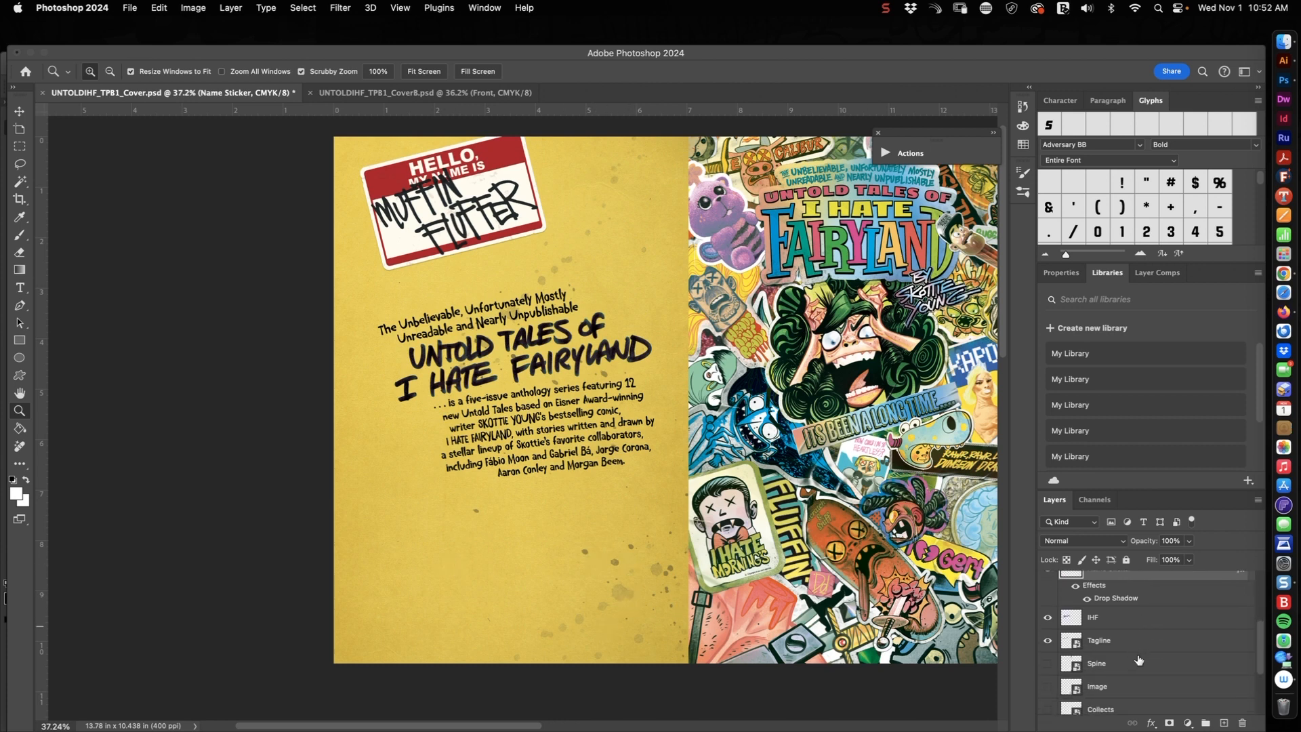
pyautogui.scroll(-1, 1138, 659)
pyautogui.click(1048, 675)
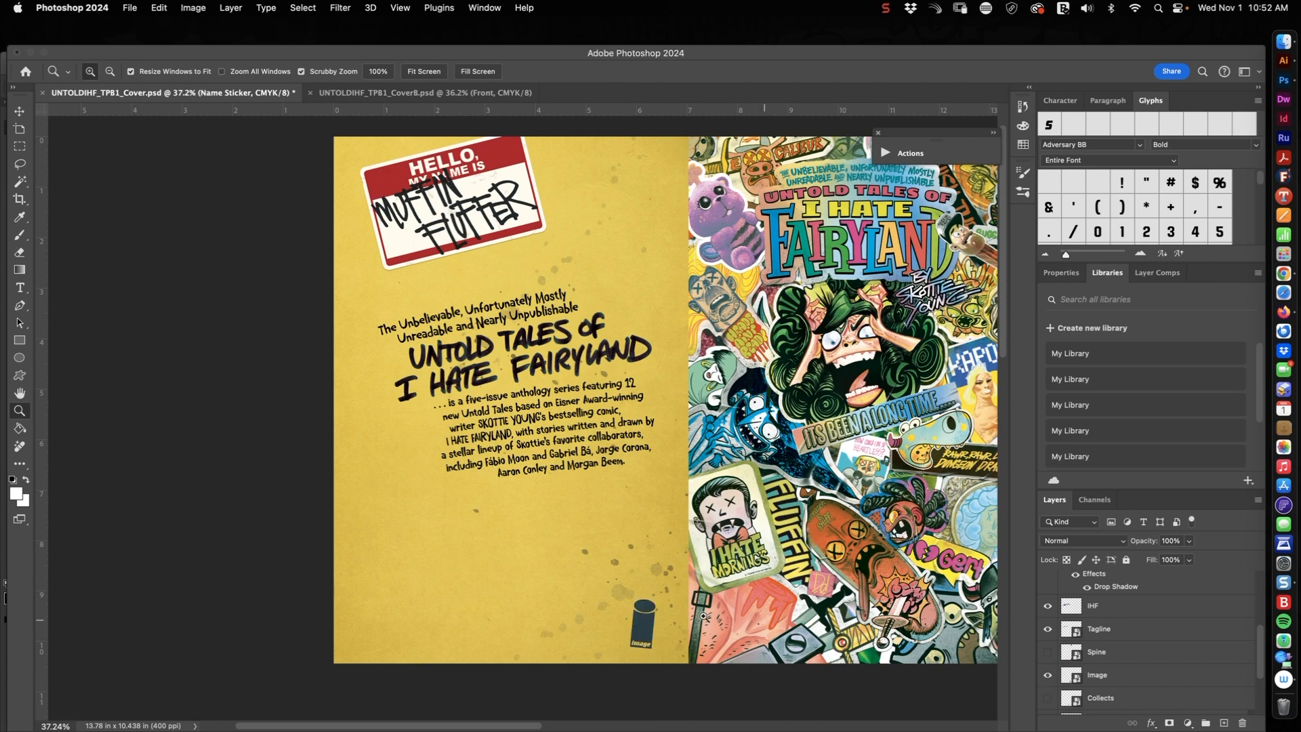
pyautogui.moveTo(705, 604); pyautogui.dragTo(713, 479)
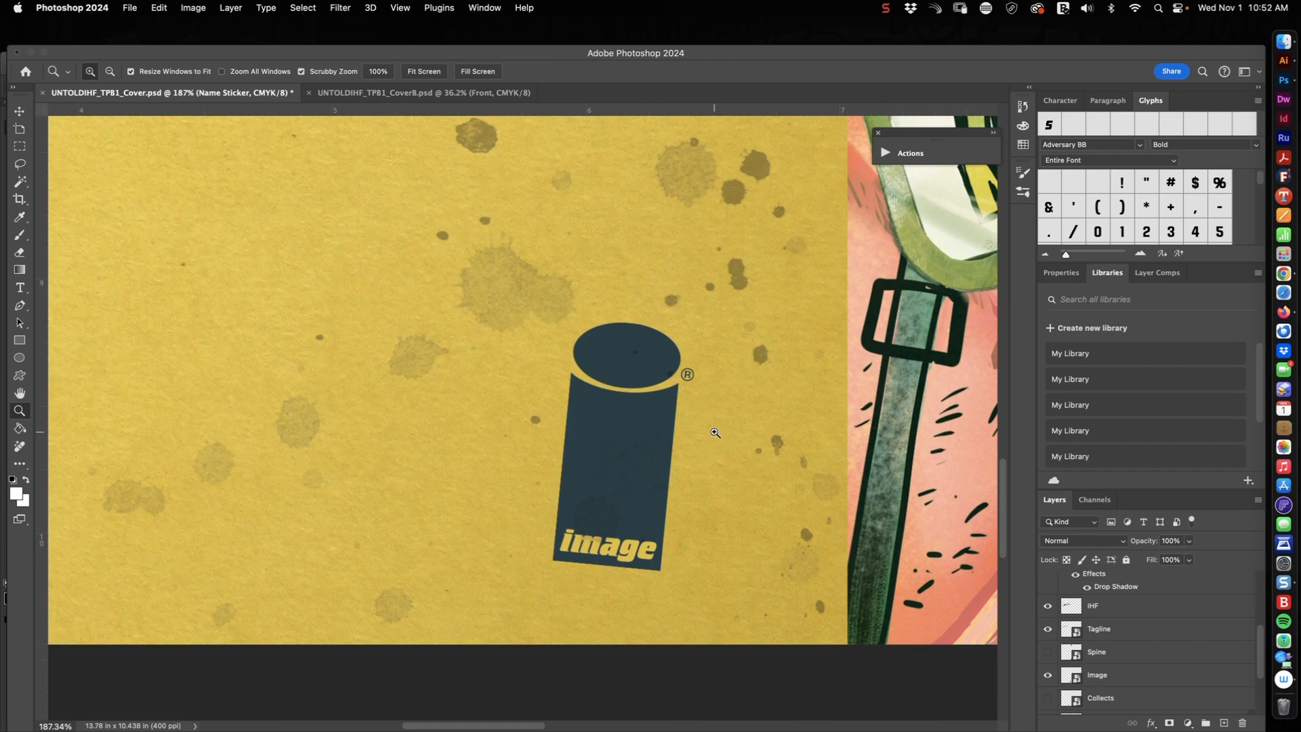
pyautogui.moveTo(647, 505); pyautogui.dragTo(671, 495)
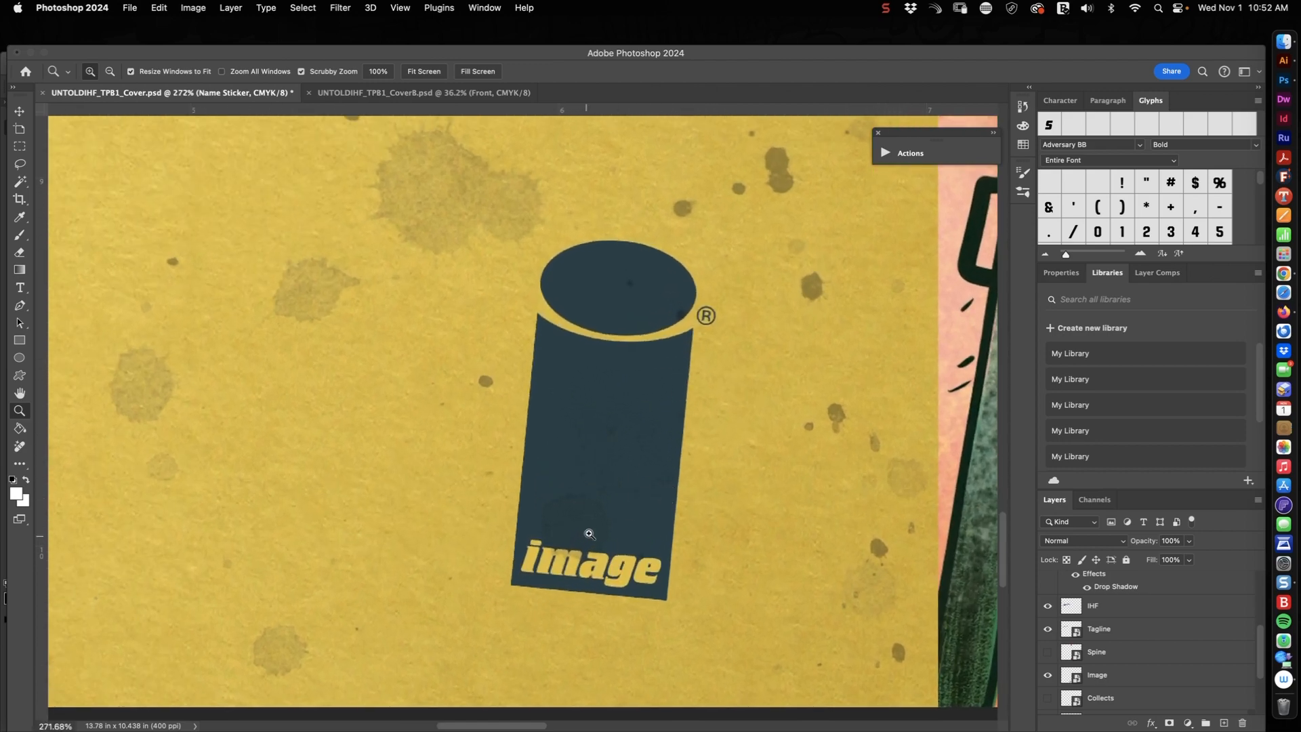
# - Show the Collects layer beside the Image logo, and inspect its handwritten text up close and within the back cover
pyautogui.moveTo(776, 454); pyautogui.dragTo(746, 465)
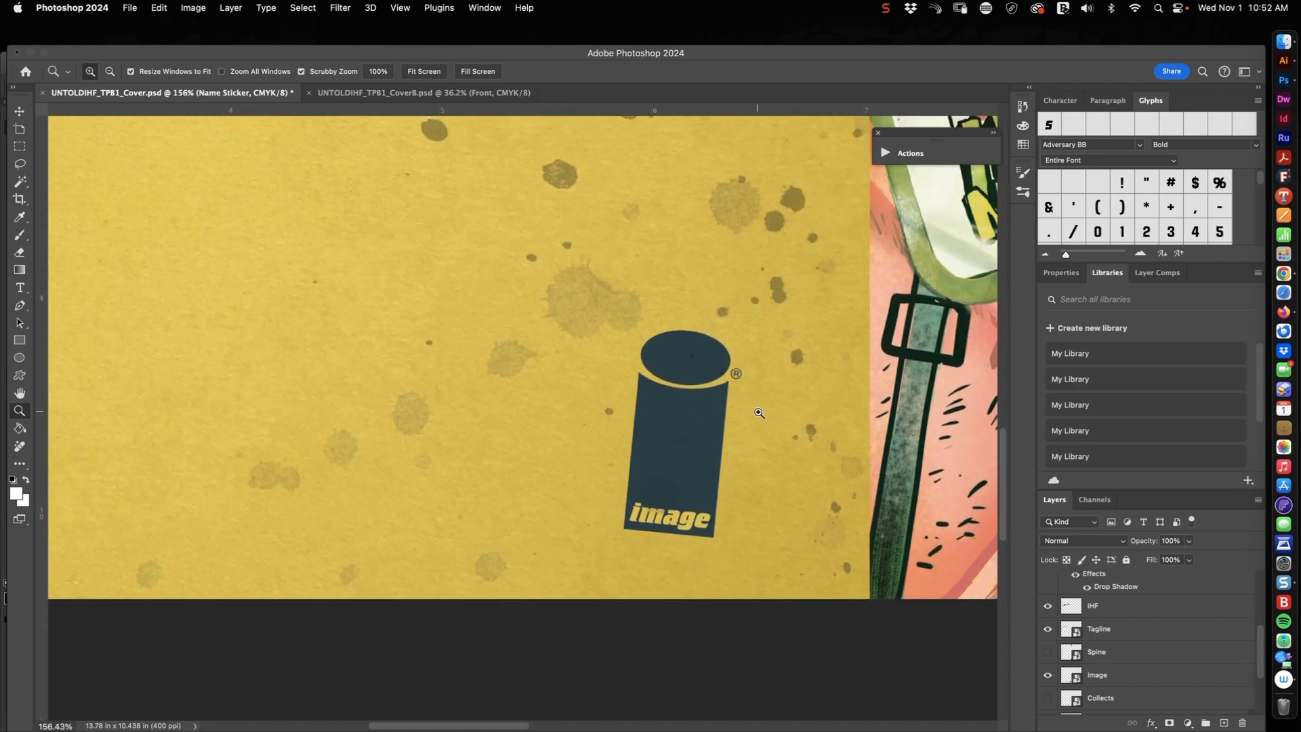
pyautogui.moveTo(776, 402); pyautogui.dragTo(737, 431)
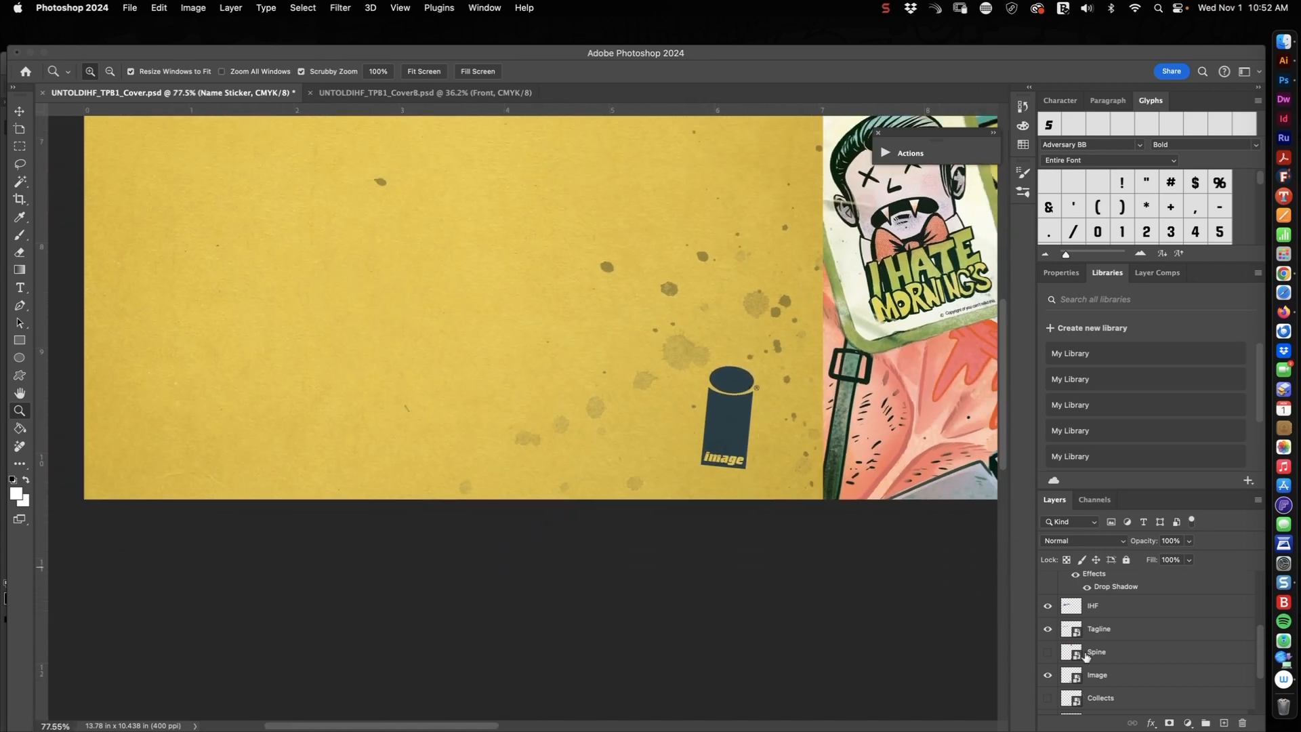
pyautogui.scroll(-2, 1113, 662)
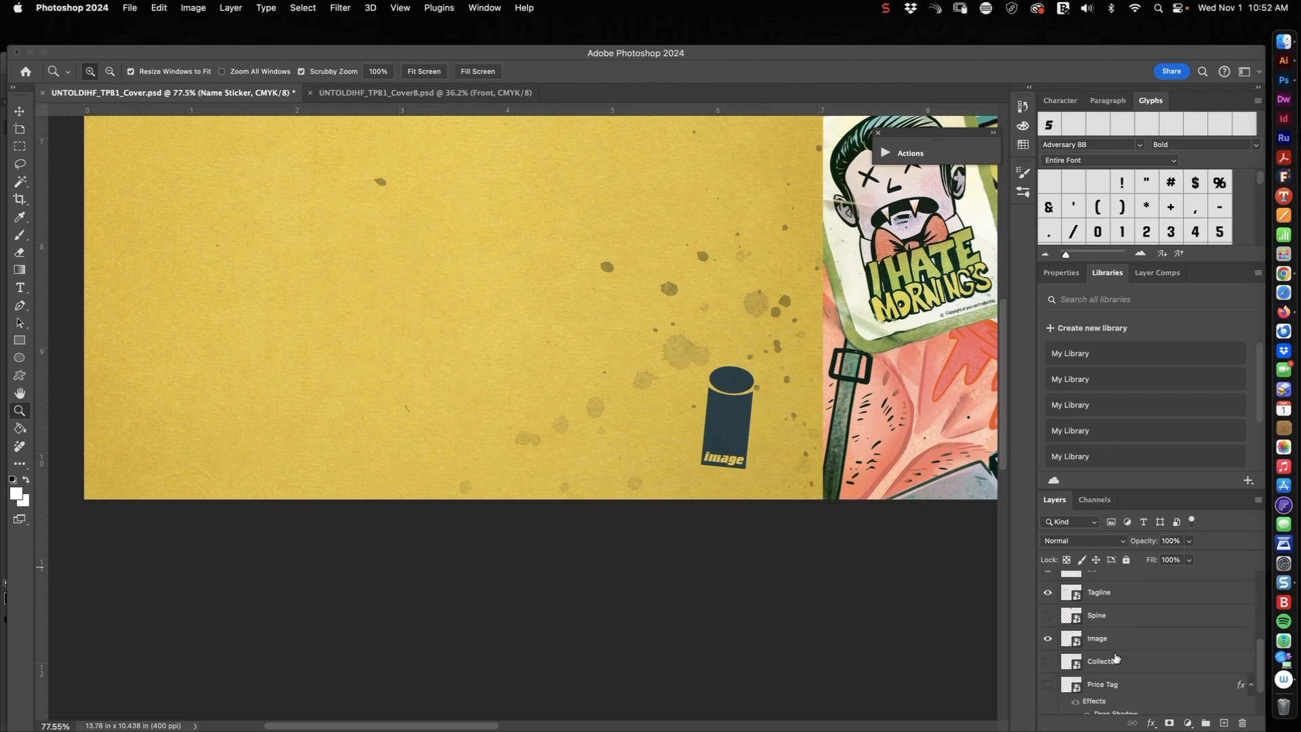
pyautogui.click(1047, 662)
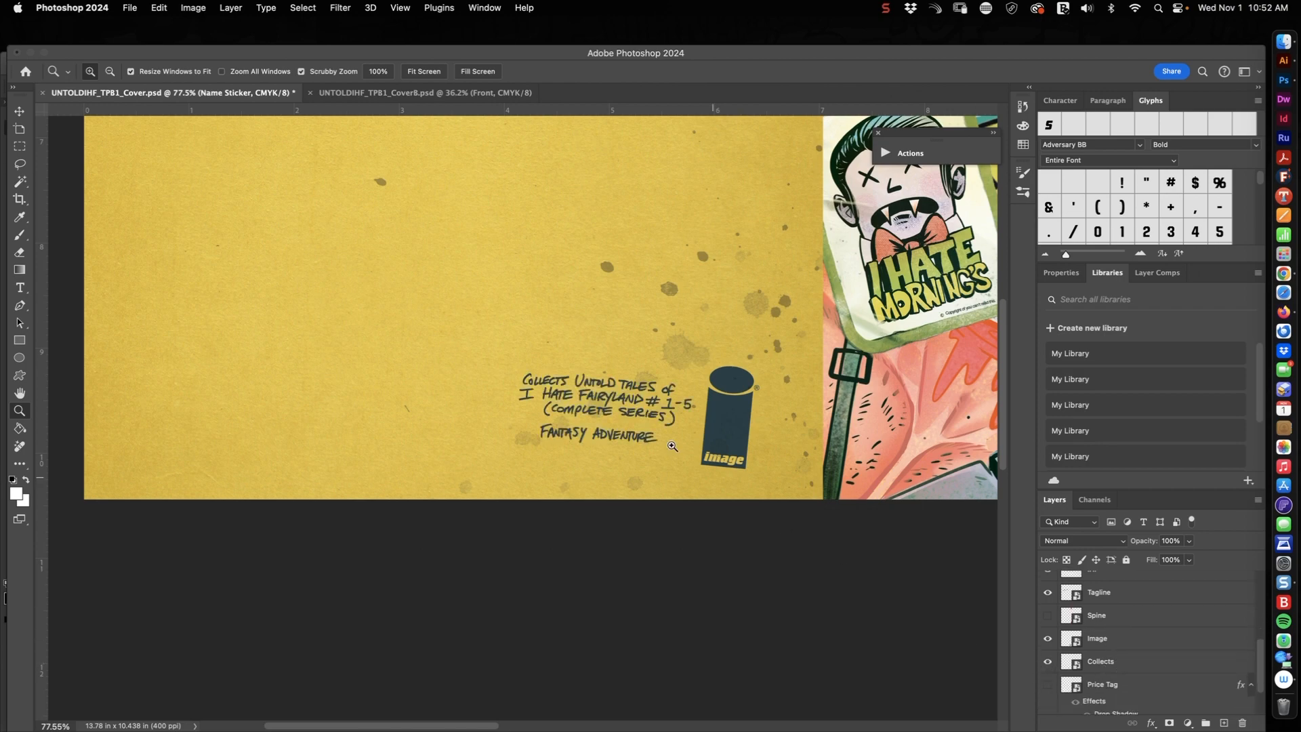
pyautogui.moveTo(613, 403); pyautogui.dragTo(709, 464)
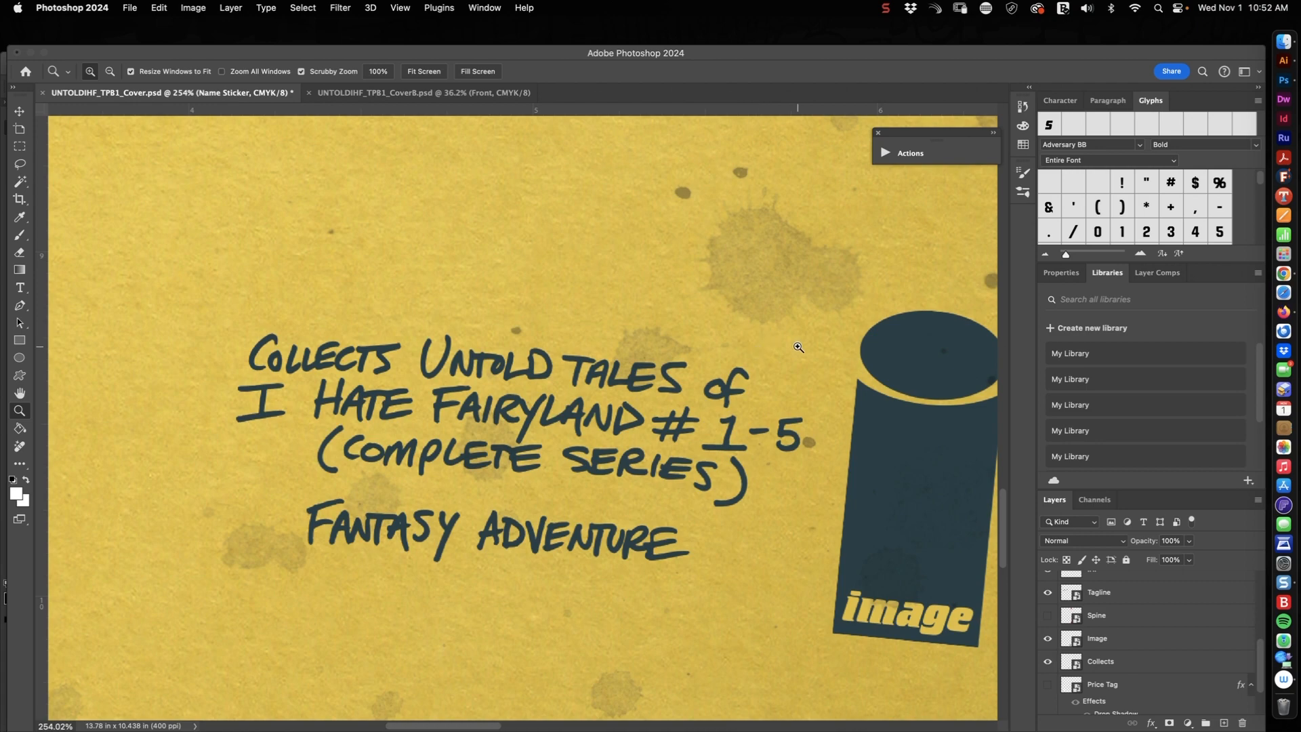
pyautogui.moveTo(823, 409); pyautogui.dragTo(621, 530)
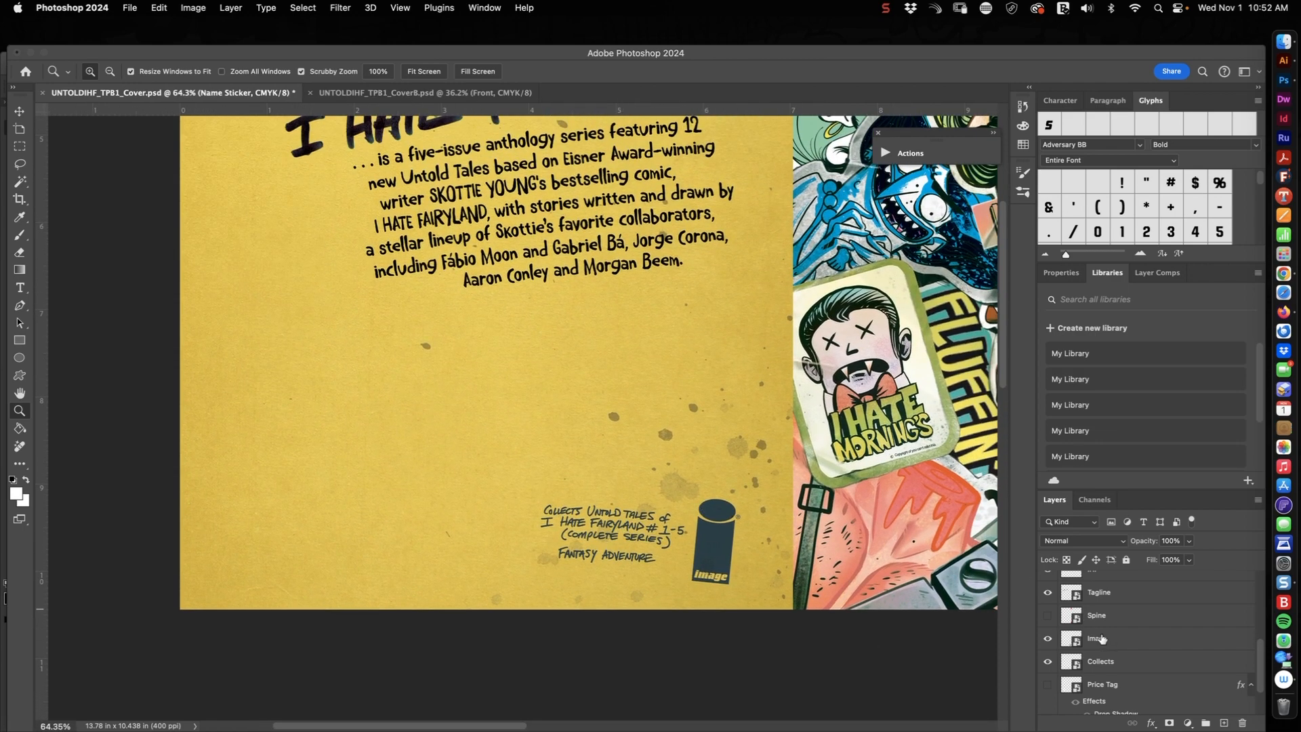
# - Show the Price Tag layer on the back cover, and inspect its torn paper label and price sticker up close
pyautogui.scroll(-2, 1127, 653)
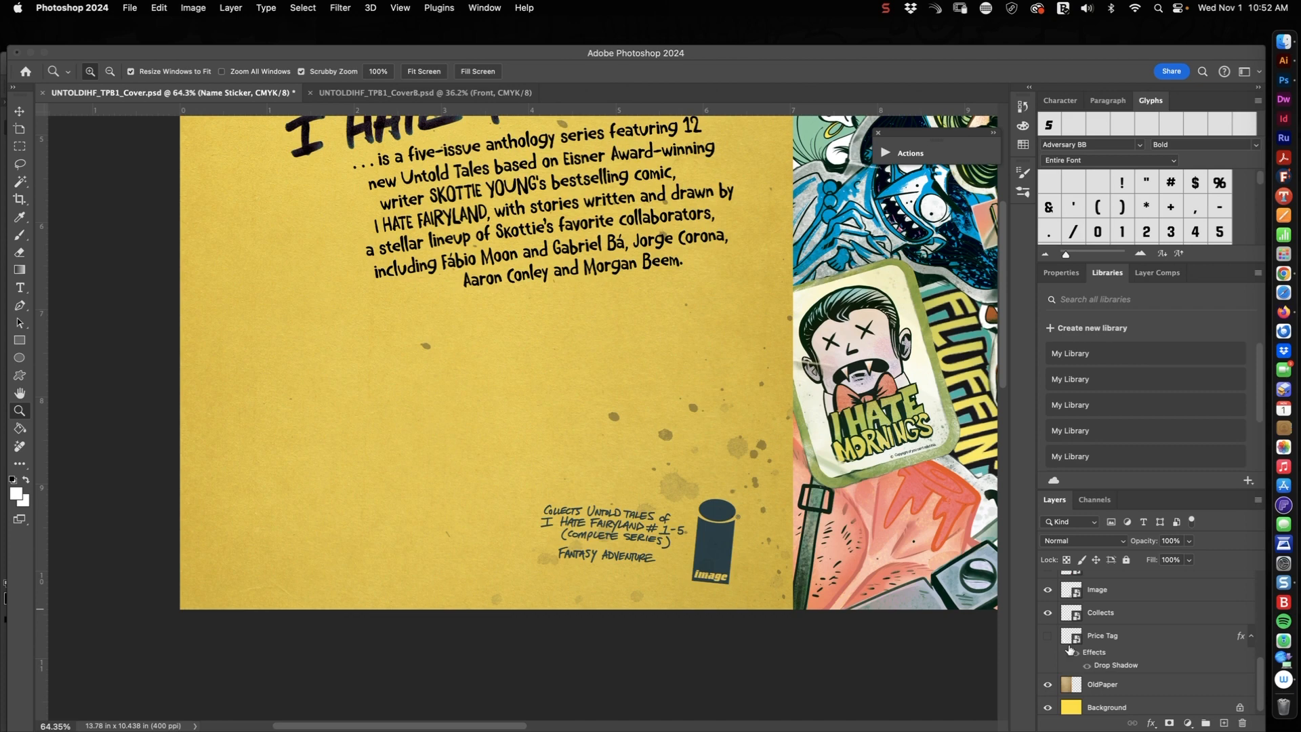
pyautogui.click(1047, 637)
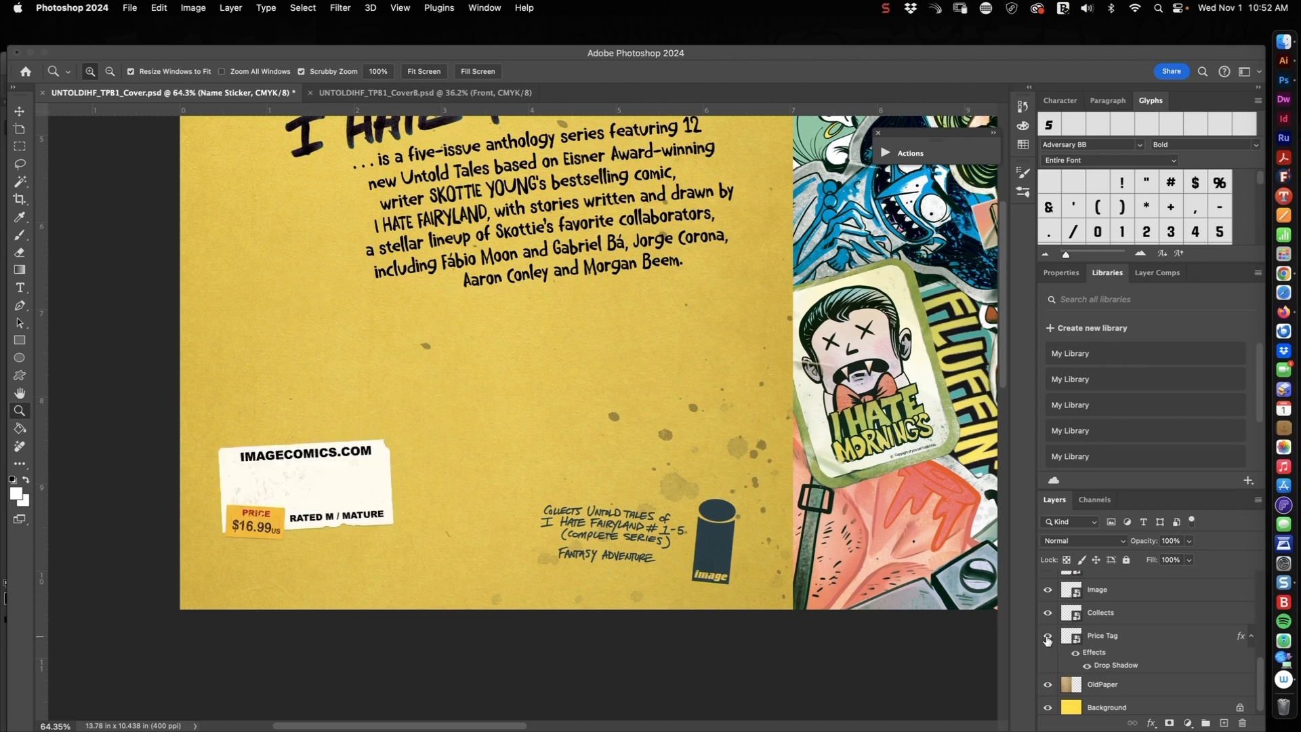
pyautogui.moveTo(287, 493); pyautogui.dragTo(595, 497)
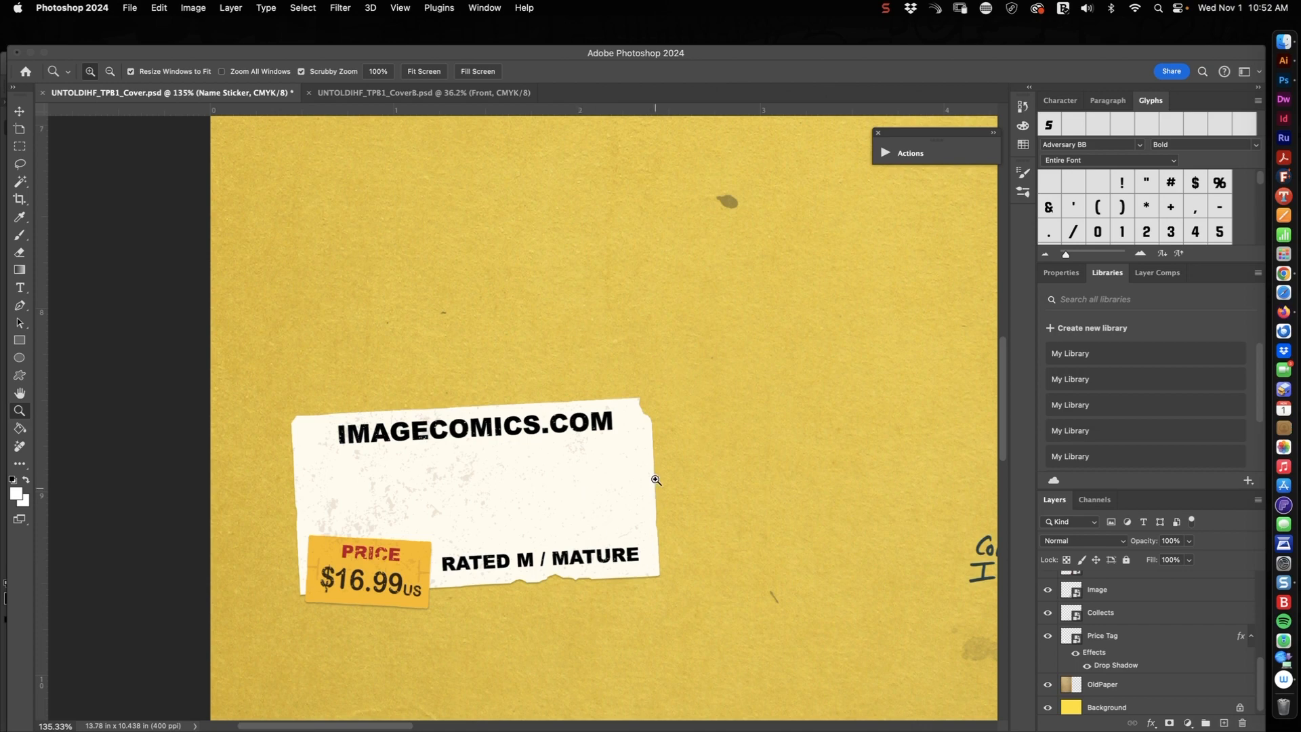
pyautogui.moveTo(583, 453); pyautogui.dragTo(828, 411)
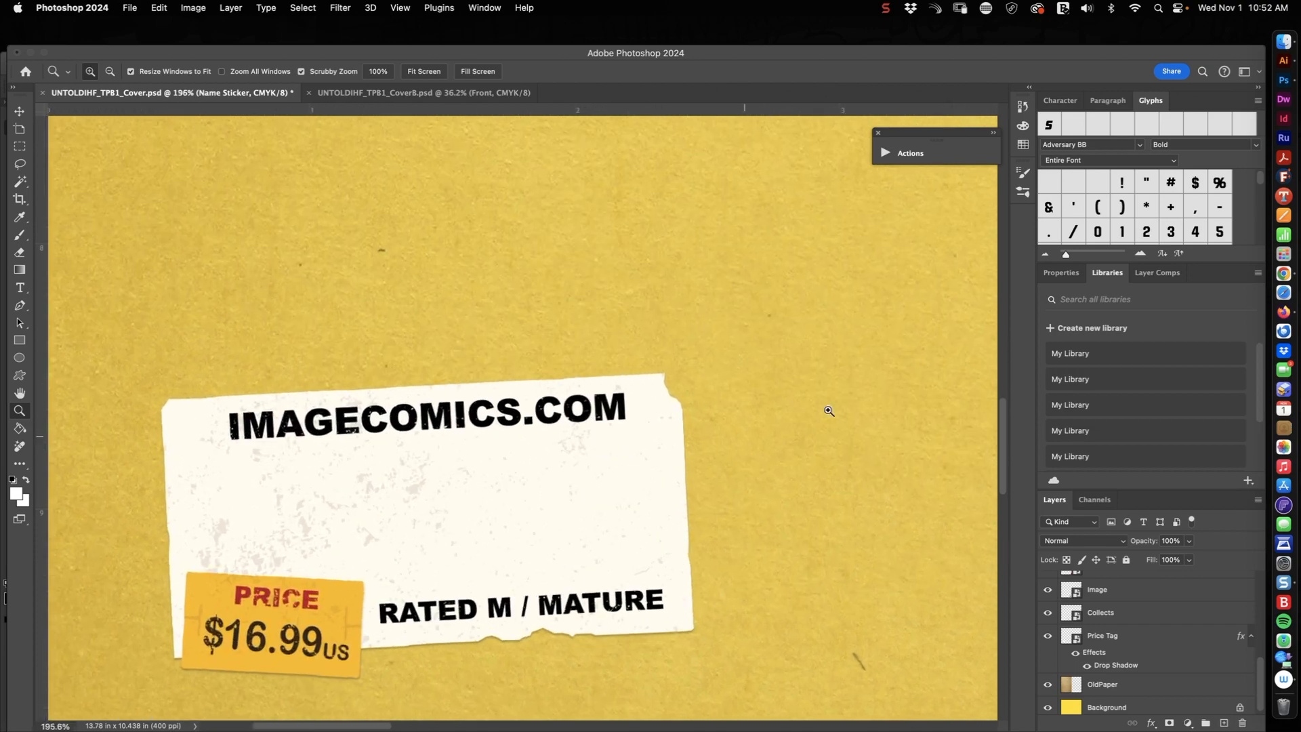
# - Switch to Illustrator, locate the original price tag artwork beside the blank paper label, and bring it into close view
pyautogui.click(1283, 60)
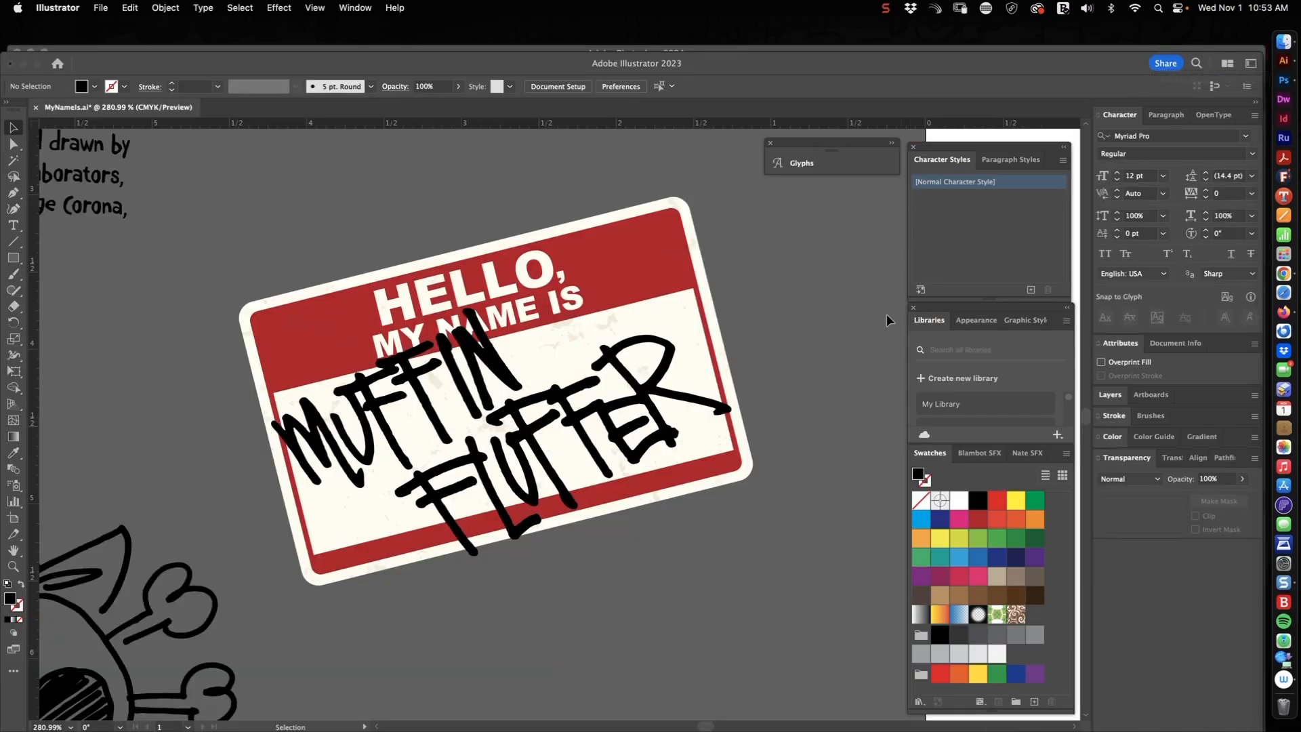
pyautogui.press('z')
pyautogui.moveTo(815, 328); pyautogui.dragTo(626, 447)
pyautogui.press('space')
pyautogui.moveTo(380, 516); pyautogui.dragTo(585, 270)
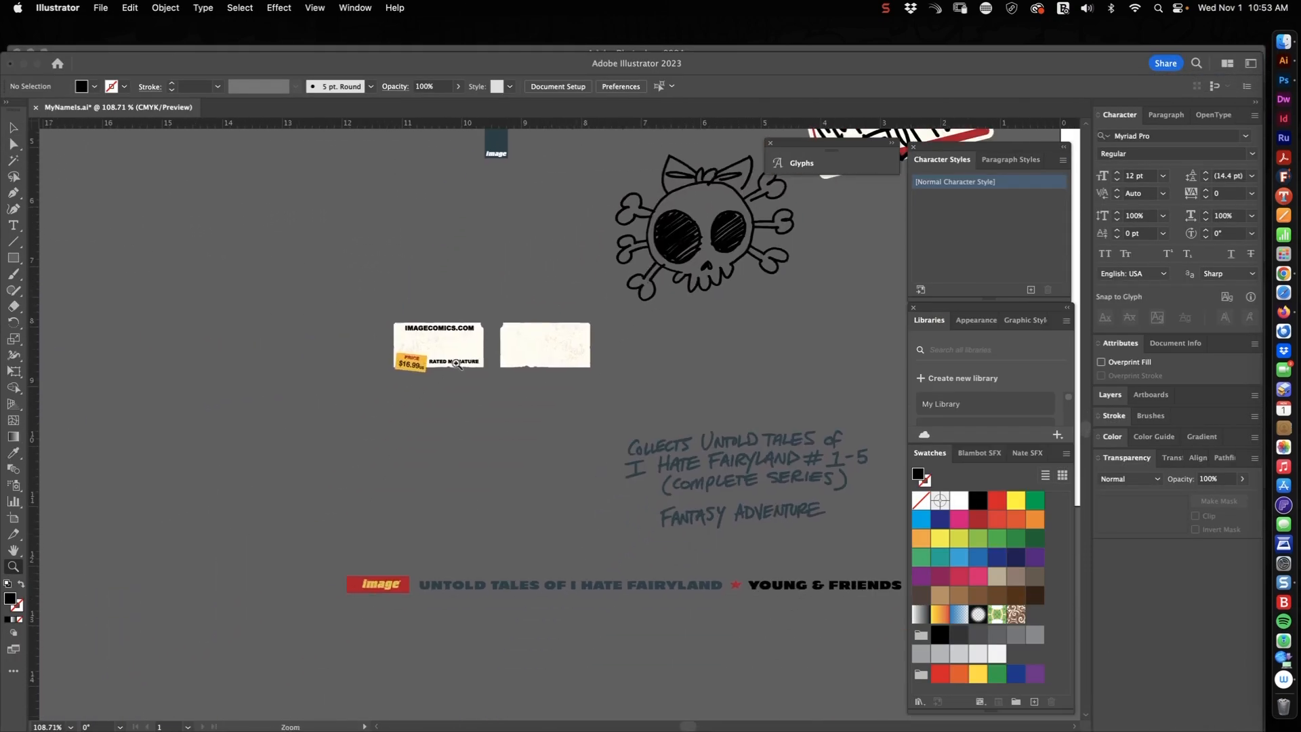
pyautogui.press('space')
pyautogui.moveTo(692, 331); pyautogui.dragTo(391, 543)
pyautogui.moveTo(619, 399); pyautogui.dragTo(586, 363)
pyautogui.press('space')
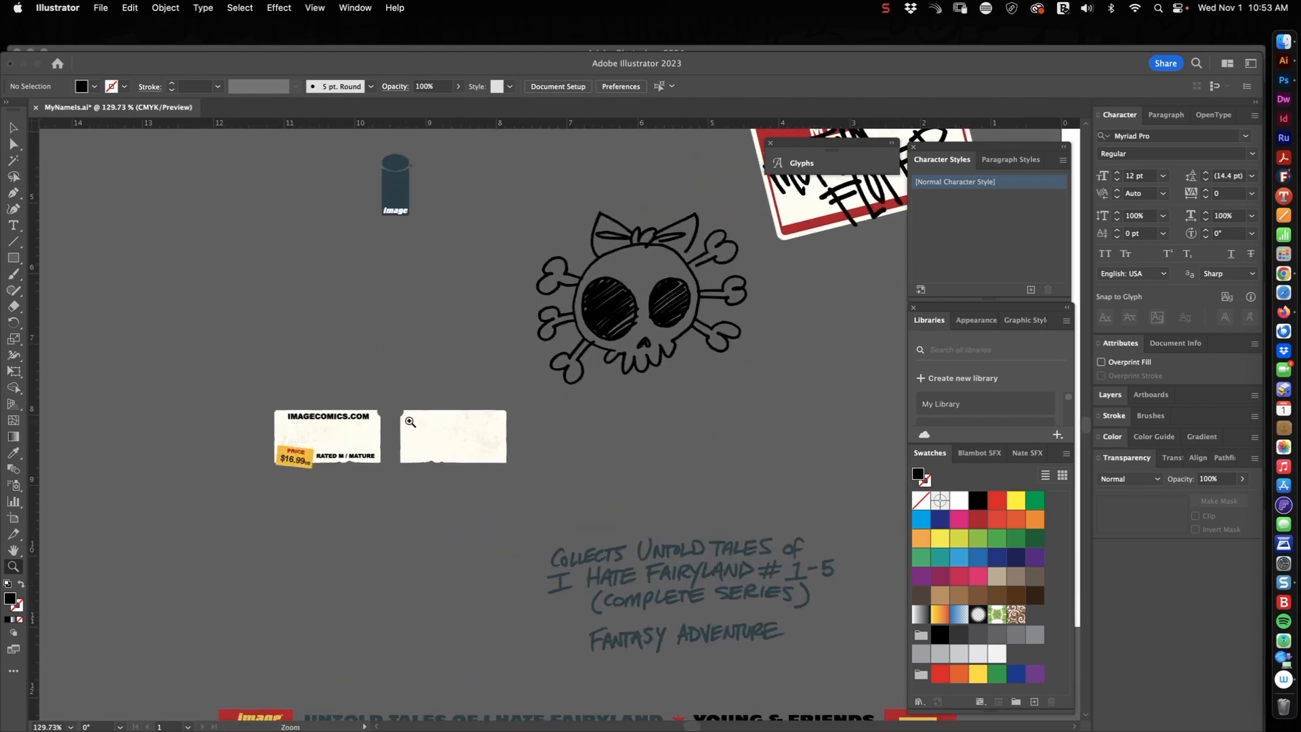
pyautogui.moveTo(307, 443); pyautogui.dragTo(711, 363)
pyautogui.press('space')
pyautogui.moveTo(506, 428); pyautogui.dragTo(611, 461)
pyautogui.moveTo(502, 479); pyautogui.dragTo(549, 465)
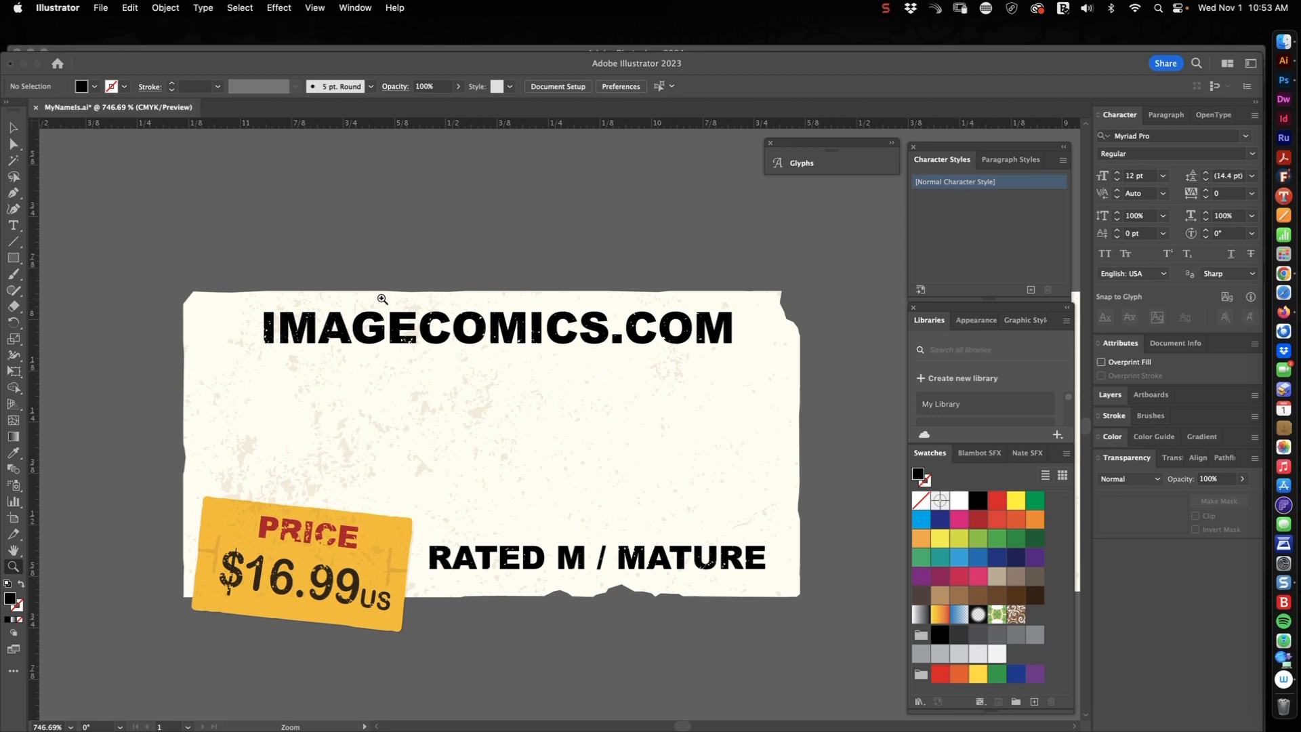
# - Select the grunge texture overlay on the price tag and examine its vector points up close
pyautogui.moveTo(364, 298); pyautogui.dragTo(433, 299)
pyautogui.moveTo(508, 376); pyautogui.dragTo(465, 399)
pyautogui.press('v')
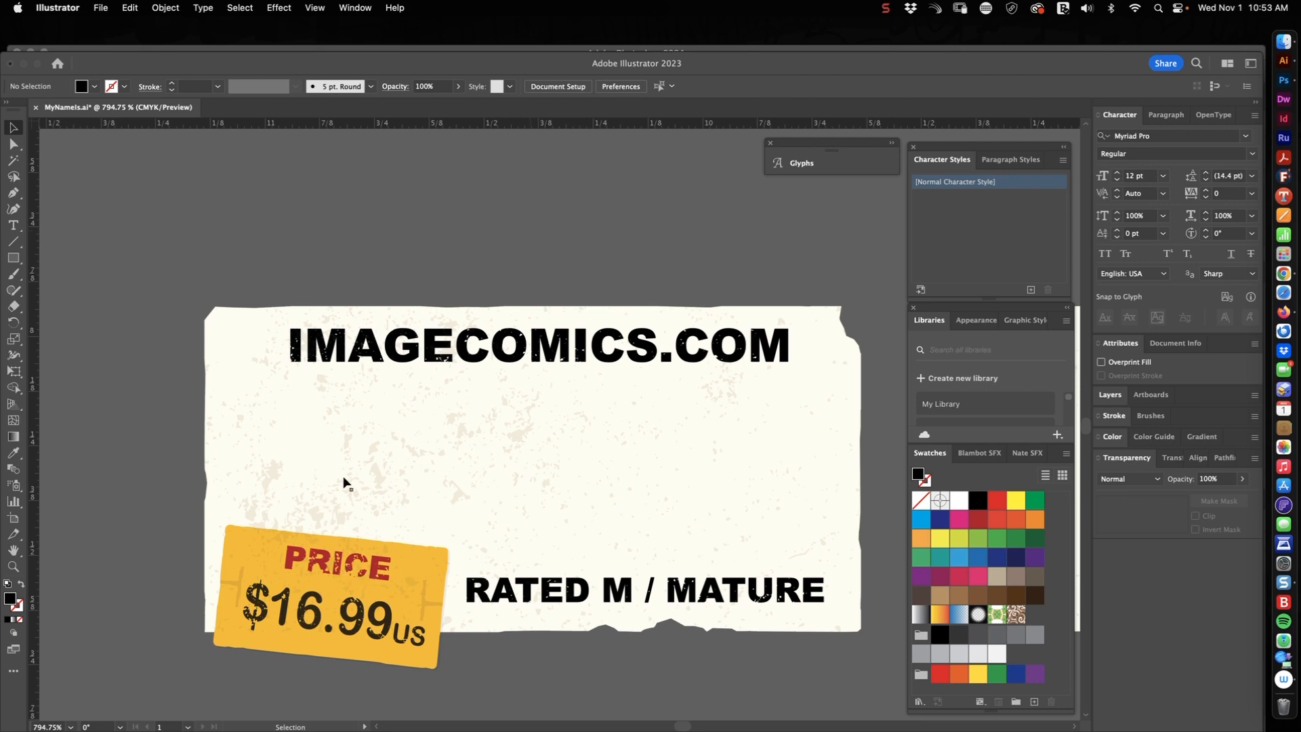
pyautogui.click(631, 357)
pyautogui.press('super+2')
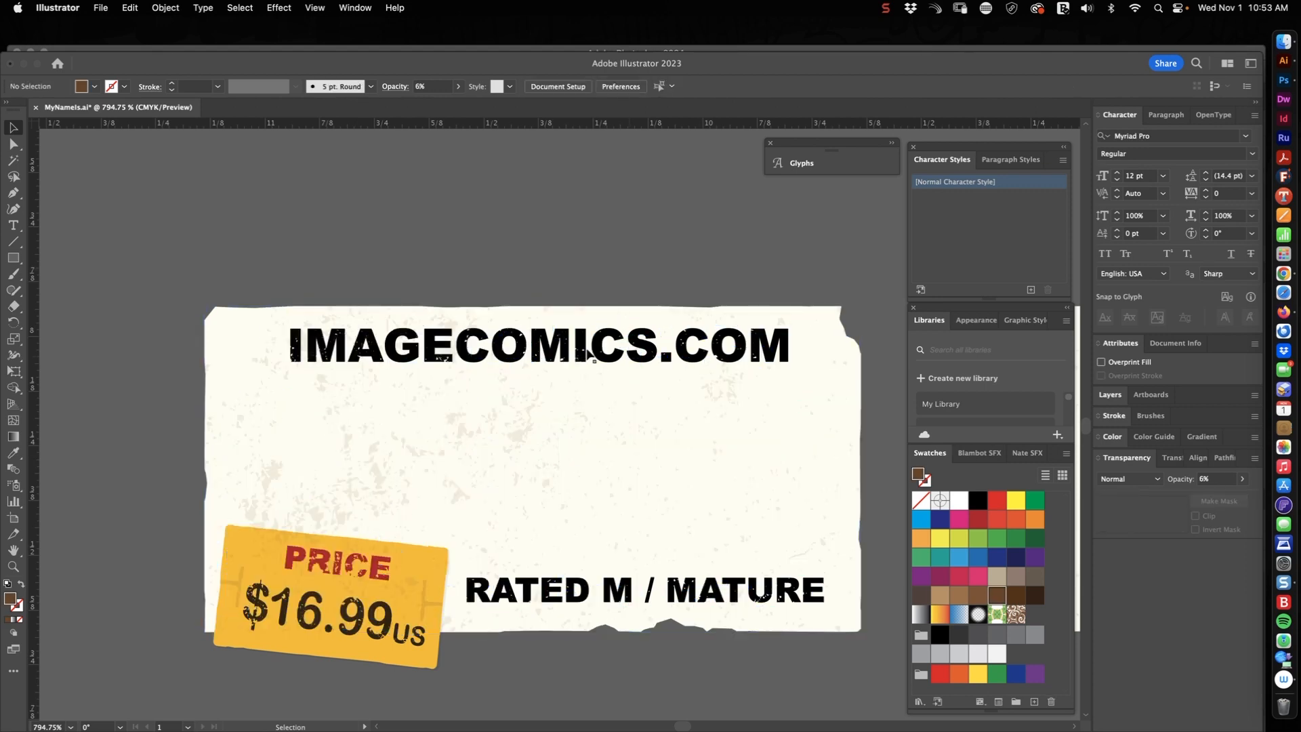
pyautogui.click(513, 439)
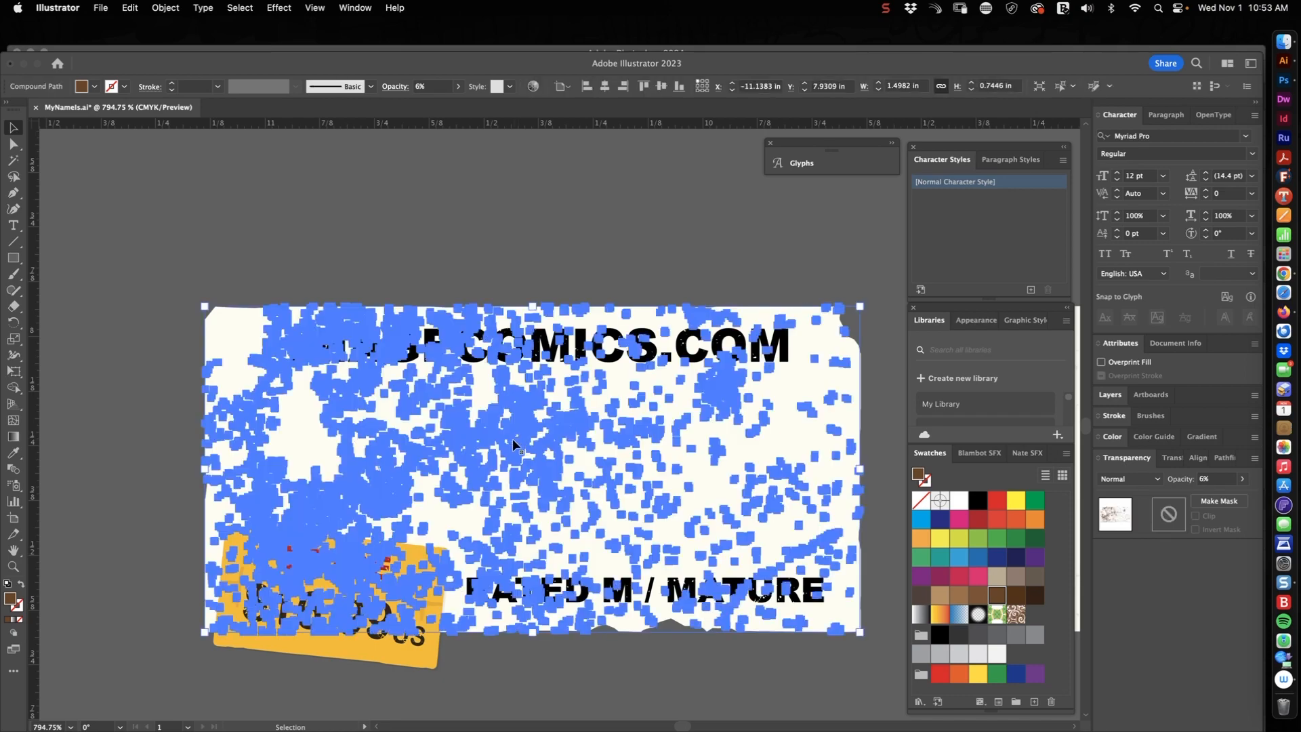
pyautogui.moveTo(519, 424); pyautogui.dragTo(675, 406)
pyautogui.press('super+z')
pyautogui.press('z')
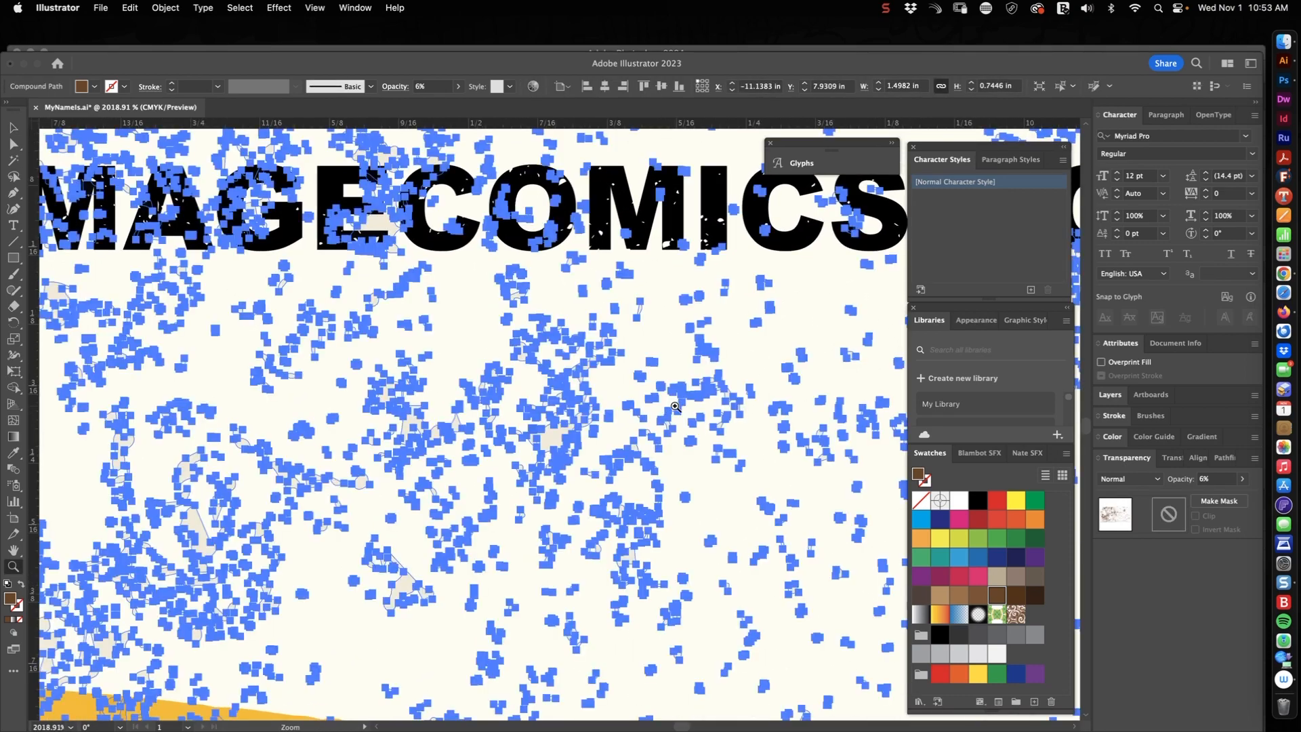
# - Deselect the grunge texture, and examine the distressed IMAGECOMICS.COM lettering and the speckled paper
pyautogui.press('v')
pyautogui.moveTo(686, 237); pyautogui.dragTo(677, 405)
pyautogui.click(672, 216)
pyautogui.moveTo(700, 539); pyautogui.dragTo(713, 366)
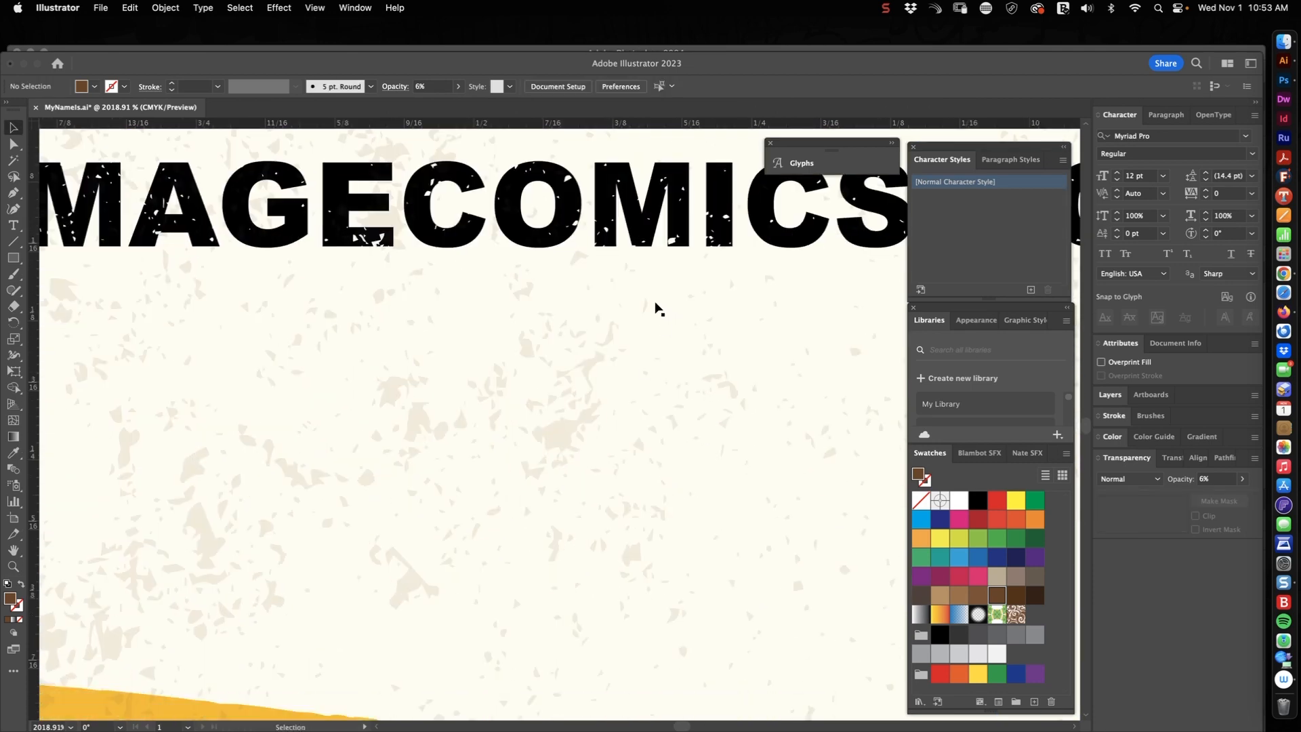
pyautogui.press('z')
pyautogui.keyDown('alt'); pyautogui.click(647, 363); pyautogui.keyUp('alt')
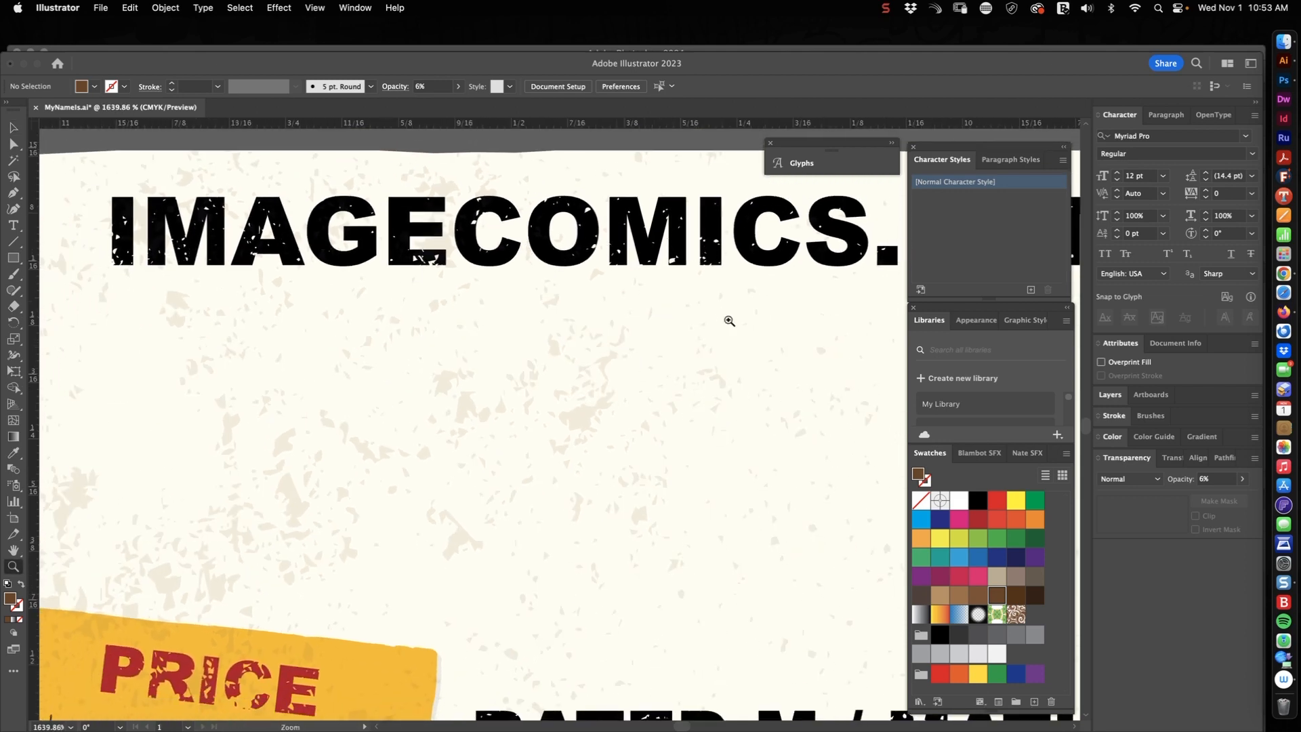
pyautogui.keyDown('alt'); pyautogui.click(733, 353); pyautogui.keyUp('alt')
pyautogui.scroll(-5, 731, 356)
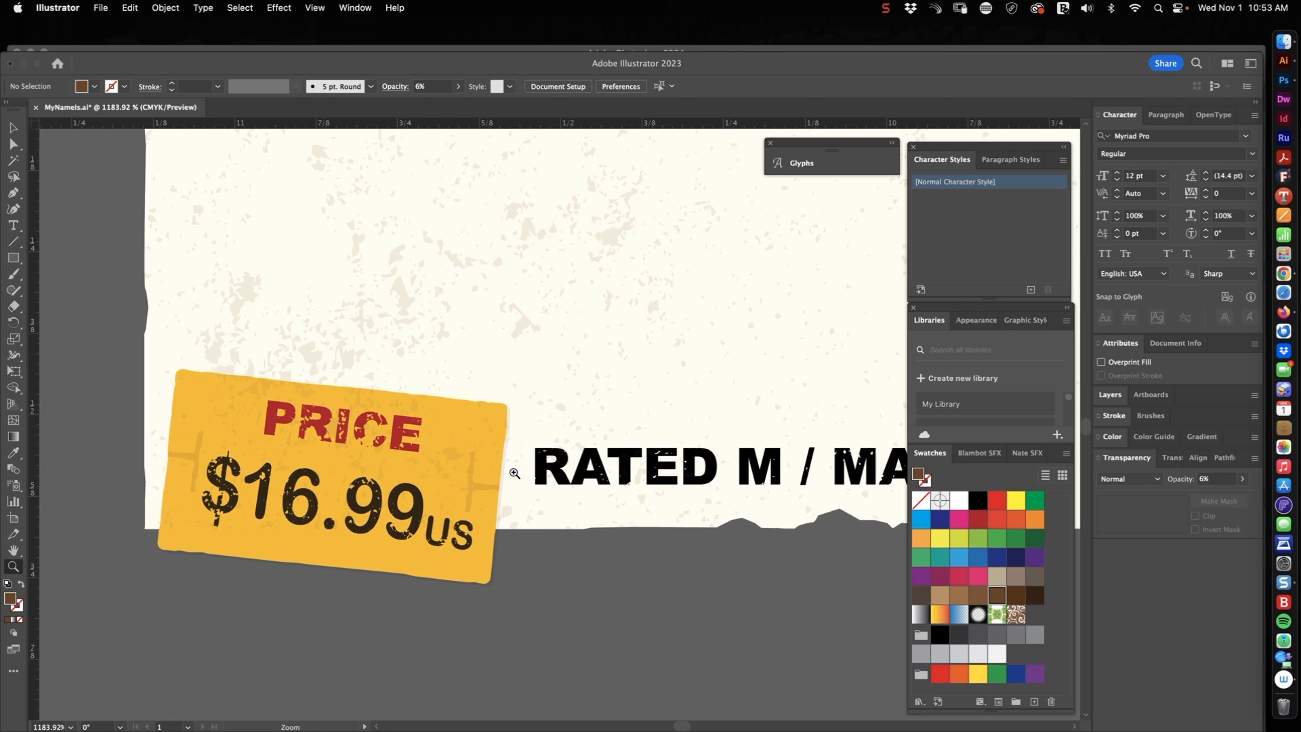
# - Examine the orange price sticker's worn lettering up close, and view the whole tag next to the blank label
pyautogui.keyDown('alt'); pyautogui.click(541, 473); pyautogui.keyUp('alt')
pyautogui.moveTo(509, 509); pyautogui.dragTo(466, 547)
pyautogui.moveTo(601, 529); pyautogui.dragTo(487, 537)
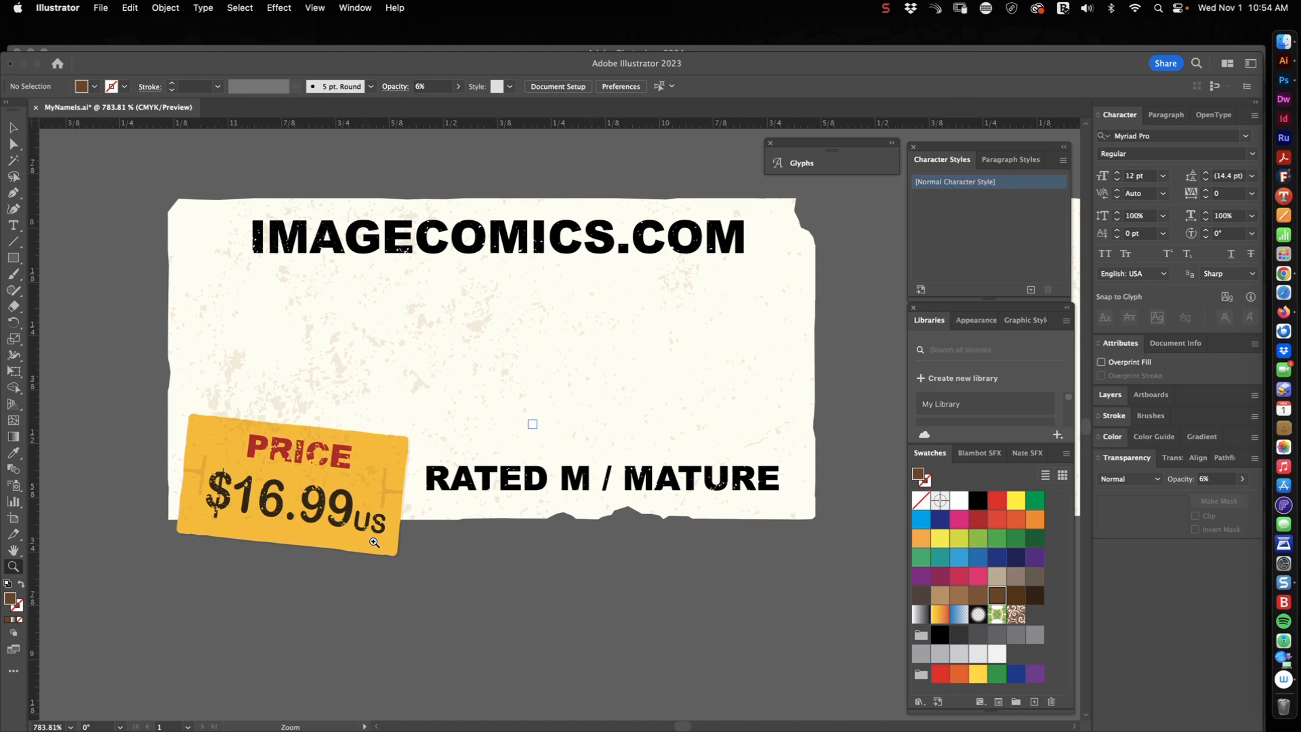
pyautogui.moveTo(275, 507); pyautogui.dragTo(518, 528)
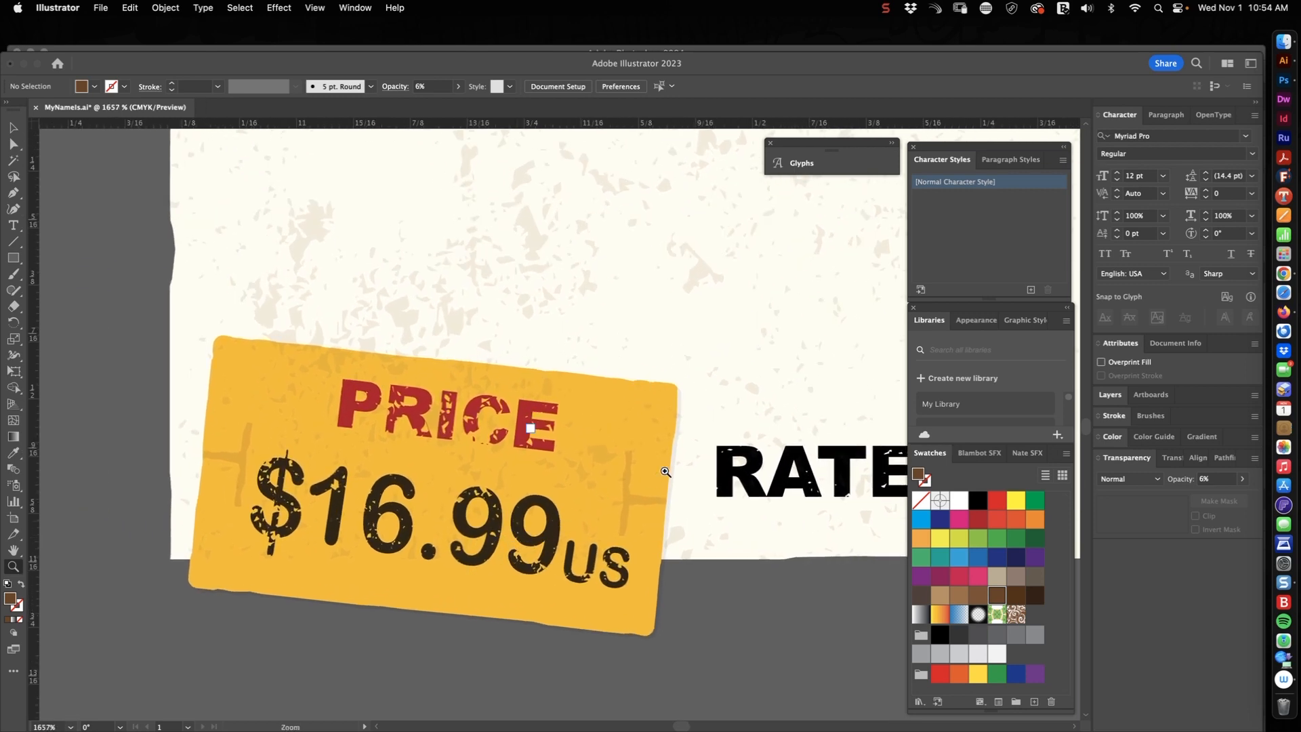
pyautogui.moveTo(665, 472); pyautogui.dragTo(340, 564)
pyautogui.moveTo(624, 560); pyautogui.dragTo(426, 602)
pyautogui.moveTo(472, 520); pyautogui.dragTo(496, 572)
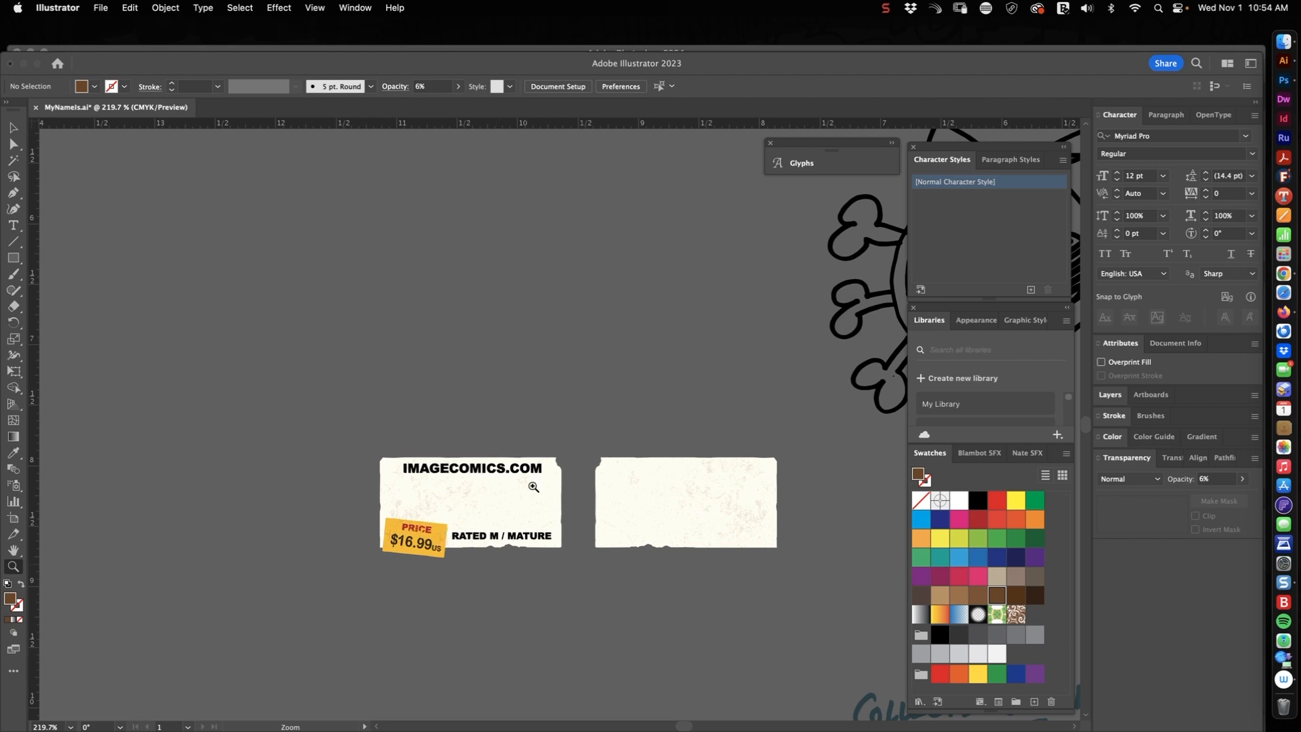
# - Return to Photoshop and view the price tag in the context of the full back cover layout
pyautogui.click(1283, 80)
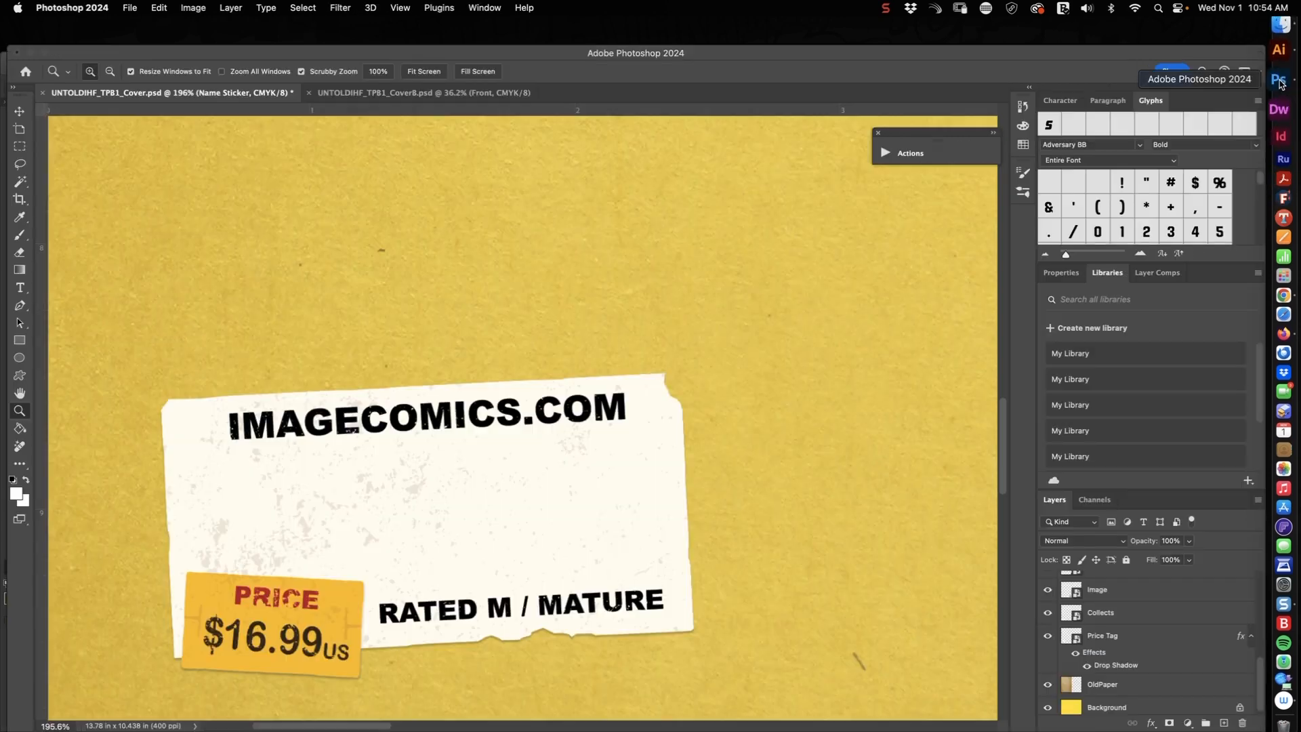
pyautogui.moveTo(713, 399); pyautogui.dragTo(355, 441)
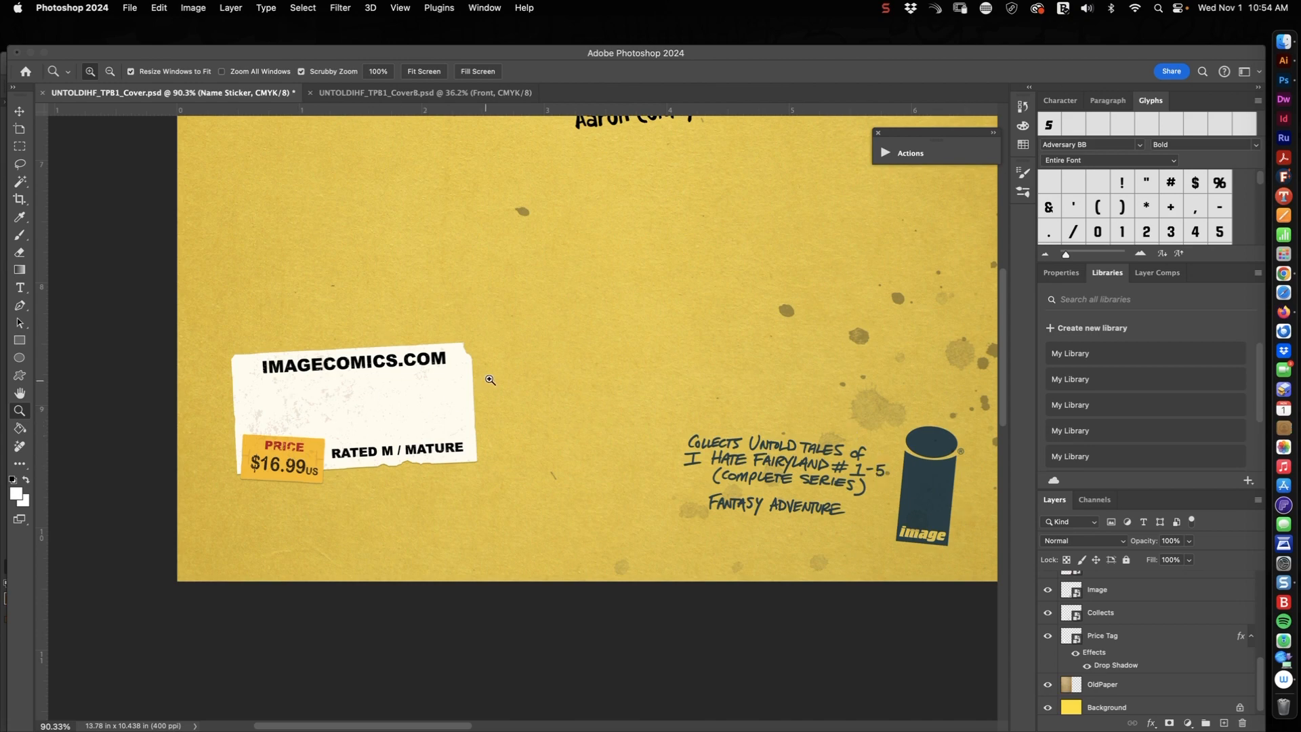
pyautogui.moveTo(679, 296); pyautogui.dragTo(602, 373)
pyautogui.moveTo(693, 351); pyautogui.dragTo(601, 433)
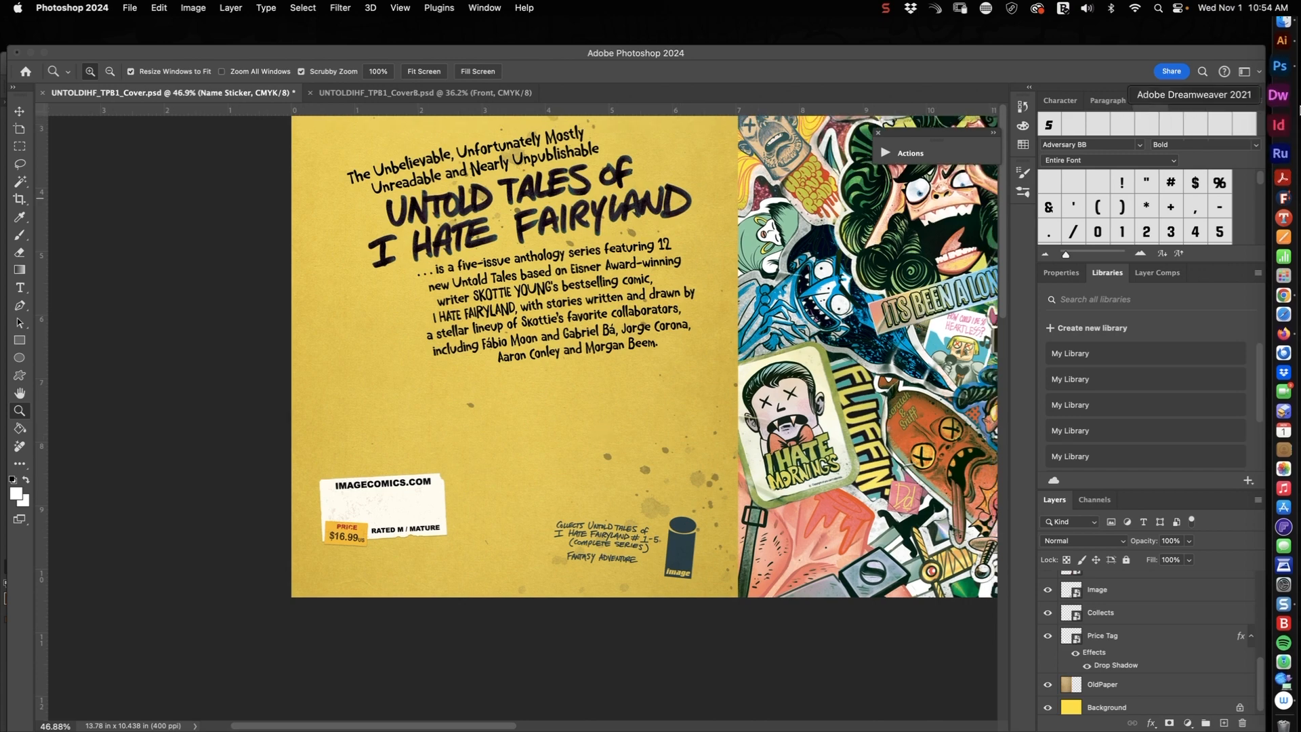
# - Switch to Illustrator and examine the skull-and-bones drawing up close and among the other cover elements
pyautogui.click(1283, 60)
pyautogui.moveTo(792, 328); pyautogui.dragTo(496, 385)
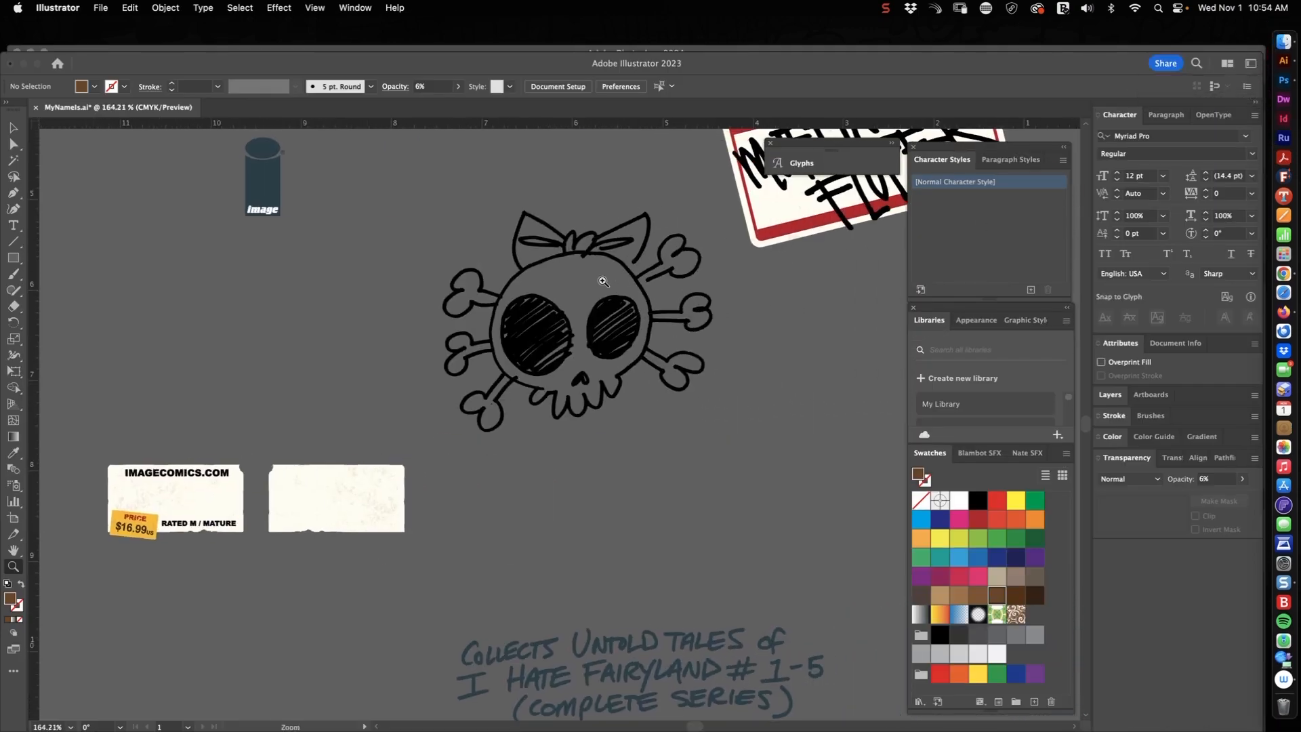
pyautogui.moveTo(606, 283); pyautogui.dragTo(700, 391)
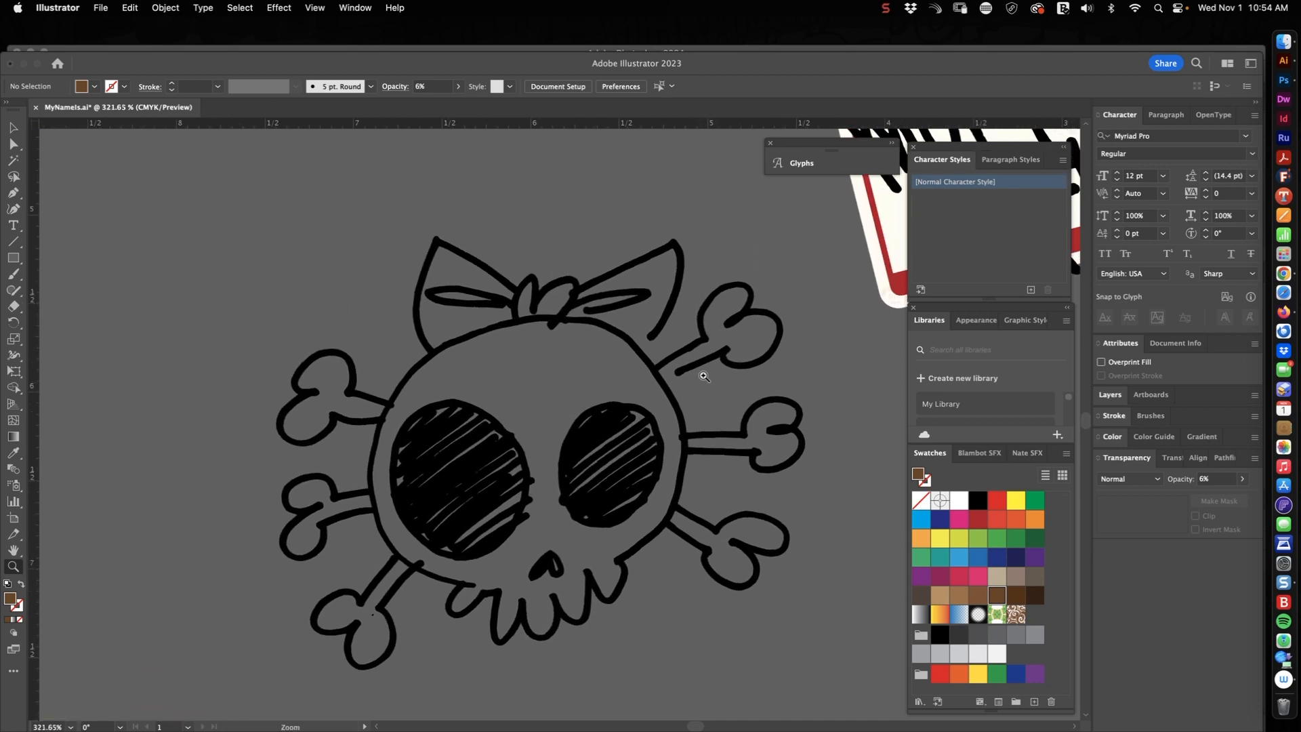
pyautogui.moveTo(680, 400); pyautogui.dragTo(459, 455)
pyautogui.moveTo(584, 373); pyautogui.dragTo(490, 427)
pyautogui.press('v')
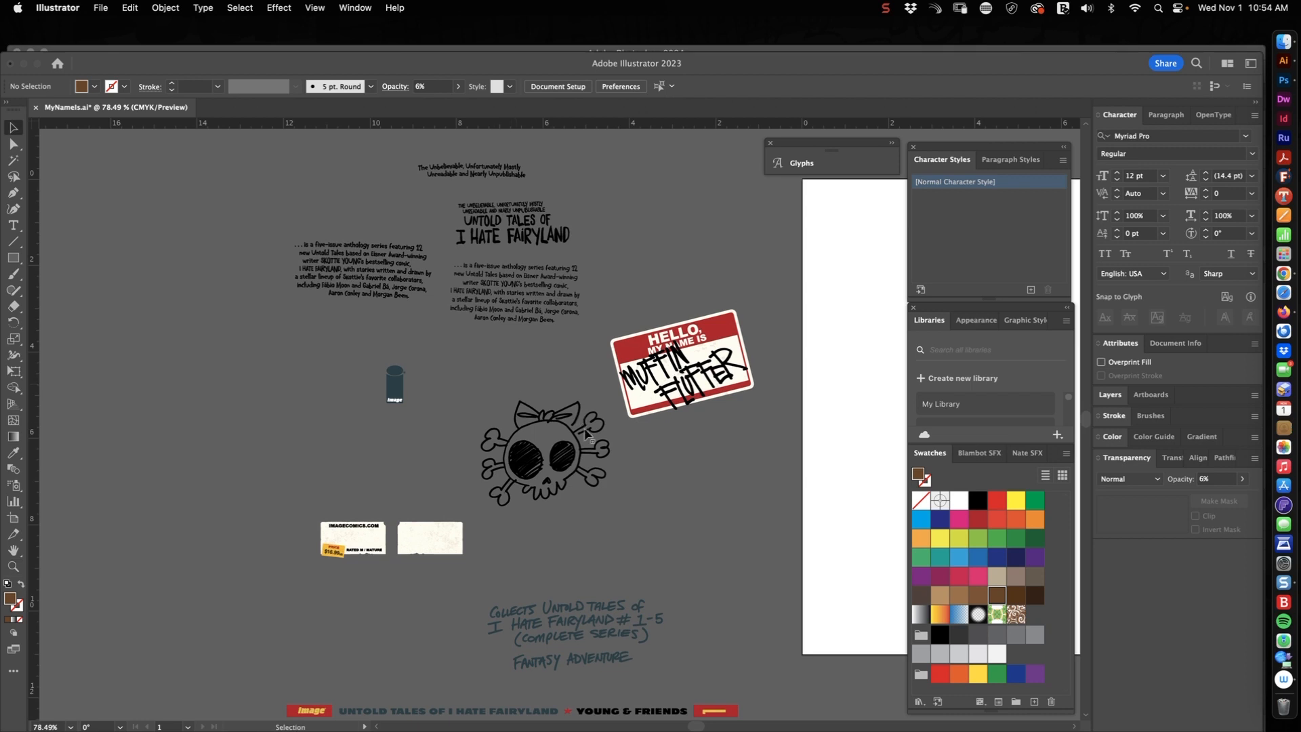
# - Examine the spine strip artwork with the Image logo, book title and Young & Friends credit below the handwritten text
pyautogui.moveTo(628, 498); pyautogui.dragTo(638, 425)
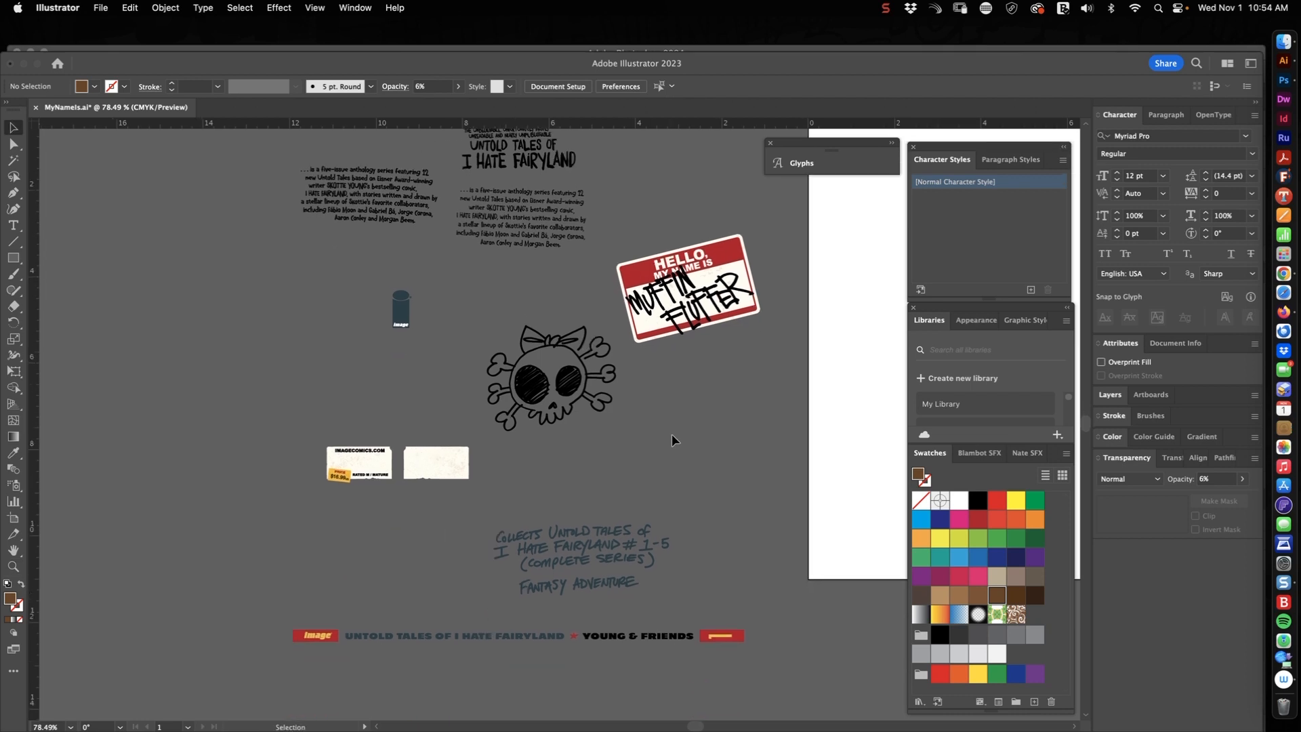
pyautogui.scroll(-5, 672, 433)
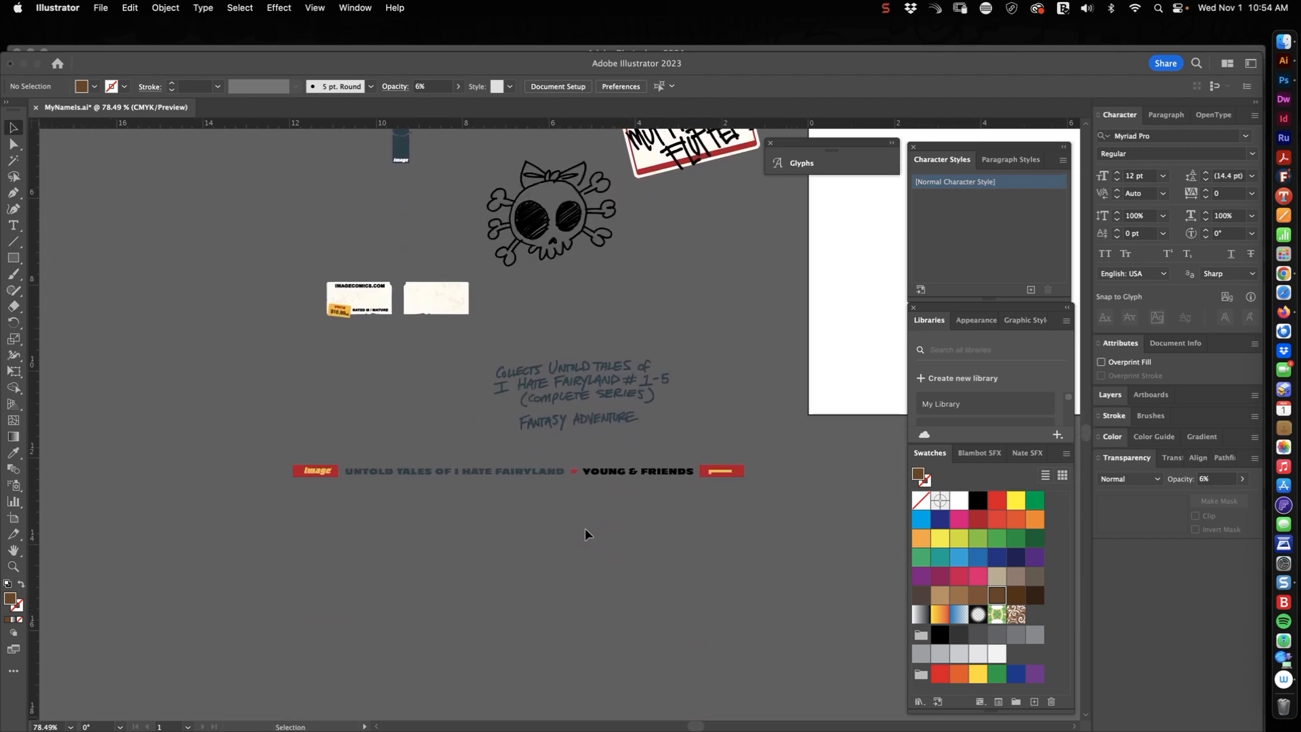
pyautogui.press('z')
pyautogui.moveTo(546, 522); pyautogui.dragTo(678, 518)
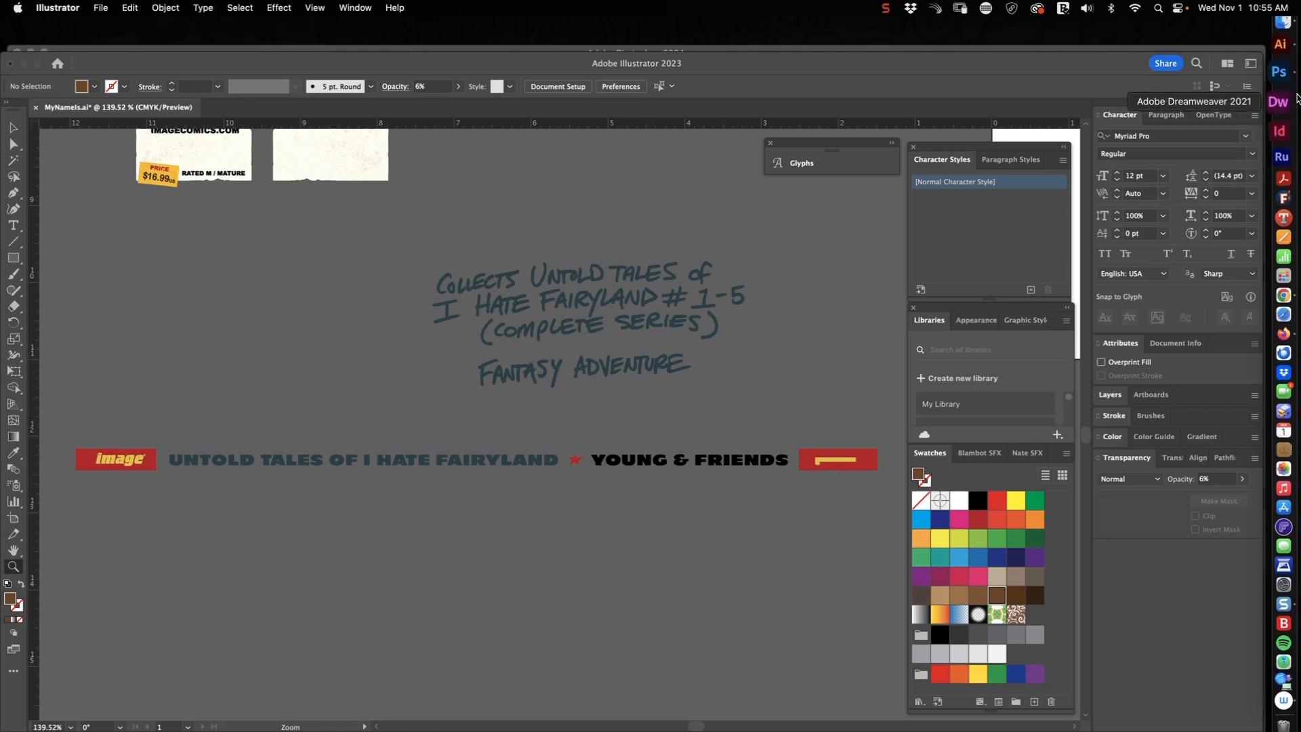
# - Return to Photoshop and view the back and front covers side by side
pyautogui.click(1291, 72)
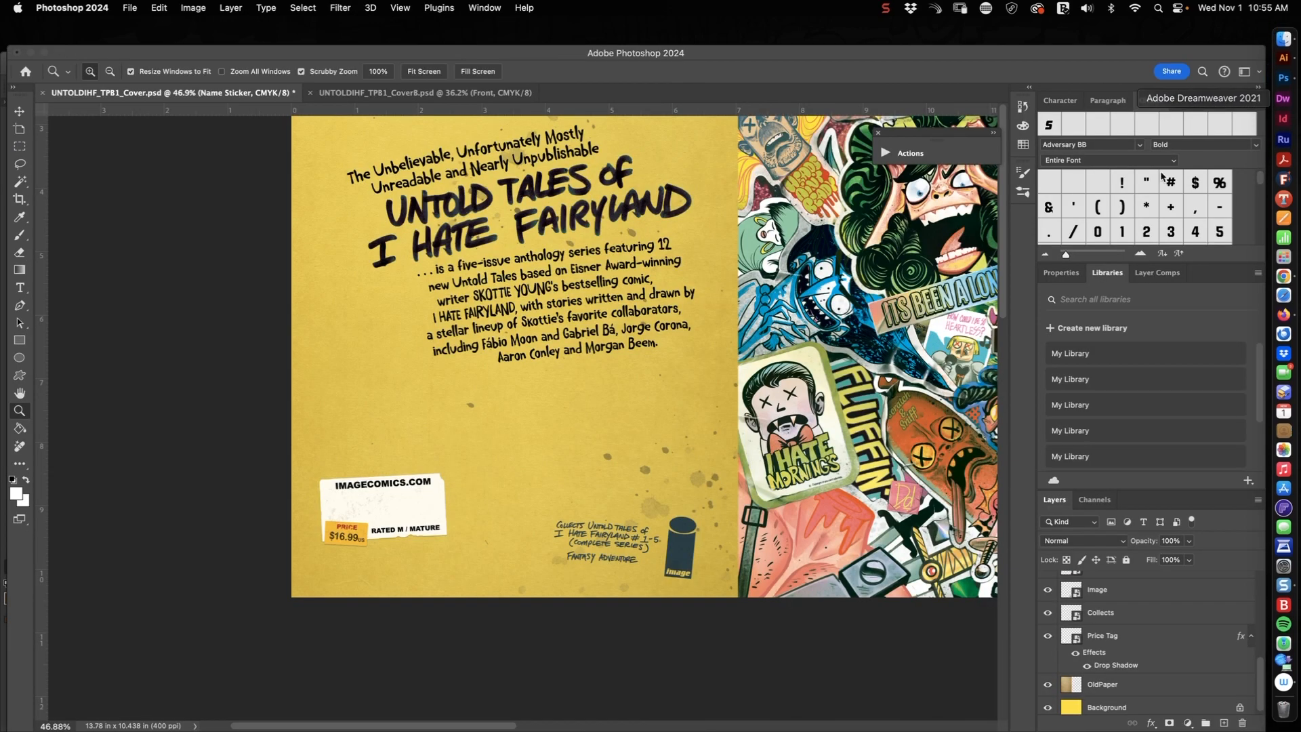
pyautogui.hscroll(8, 623, 407)
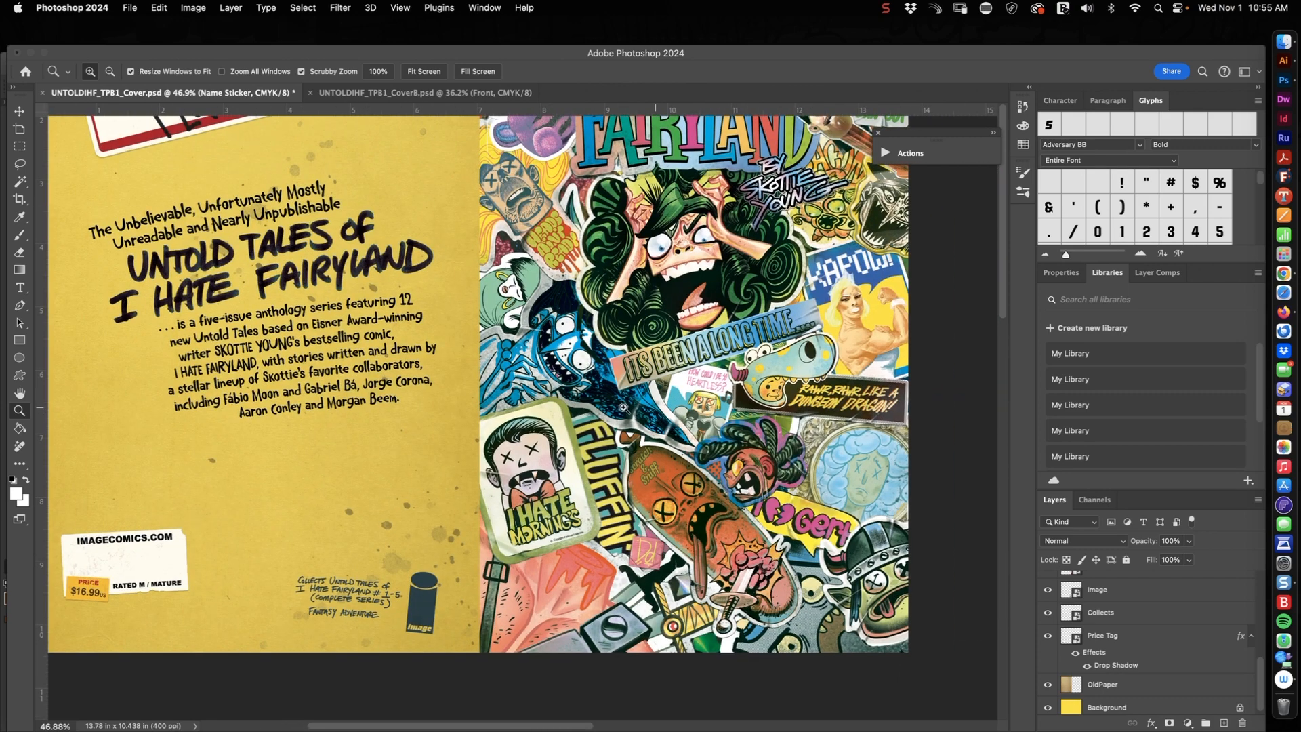
# - Show the Spine layer between the back and front covers and view the full wraparound layout
pyautogui.scroll(5, 623, 407)
pyautogui.hscroll(-2, 623, 407)
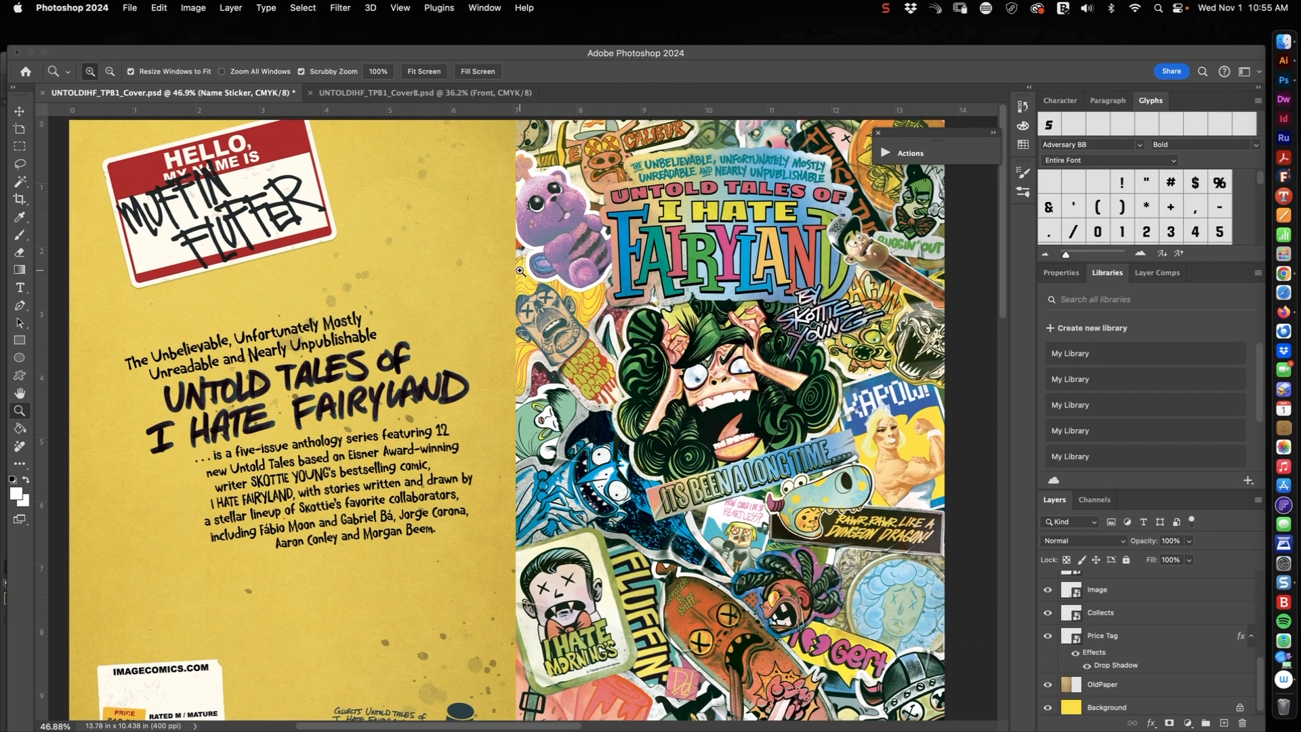
pyautogui.scroll(-1, 1180, 628)
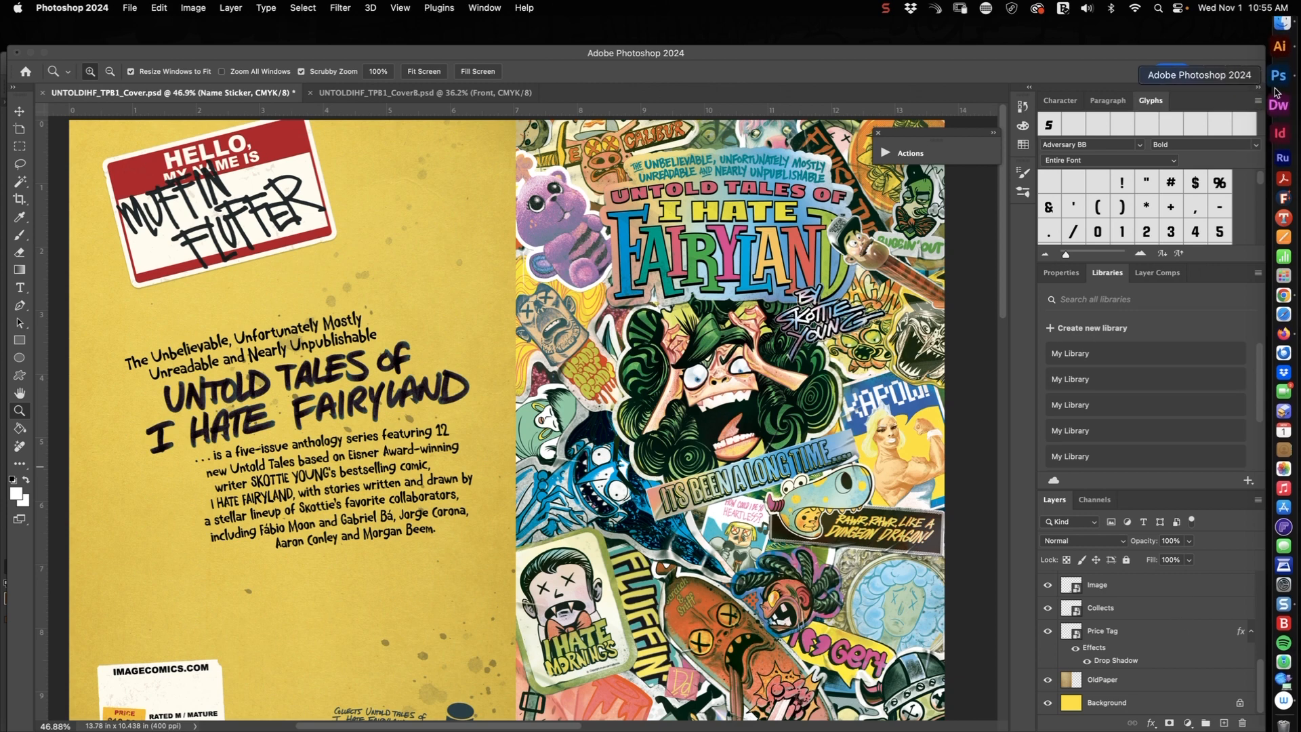
pyautogui.scroll(3, 1128, 633)
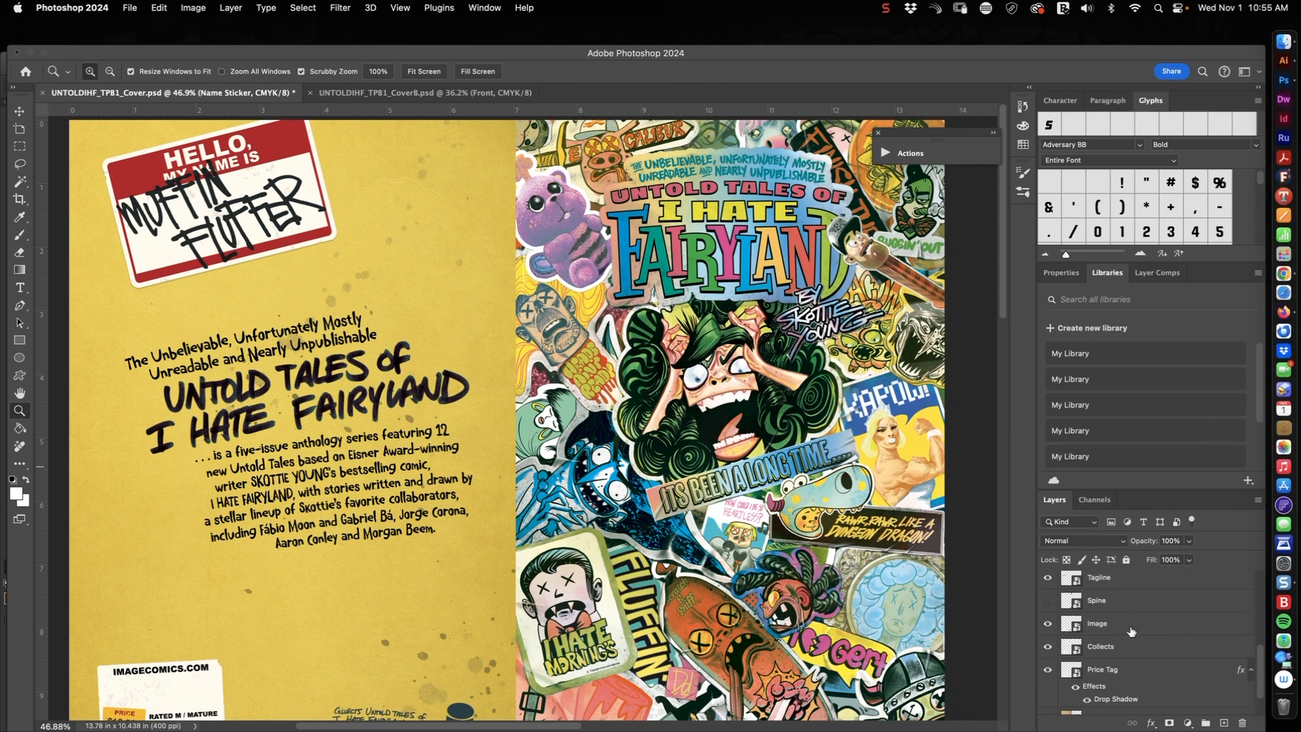
pyautogui.click(1048, 602)
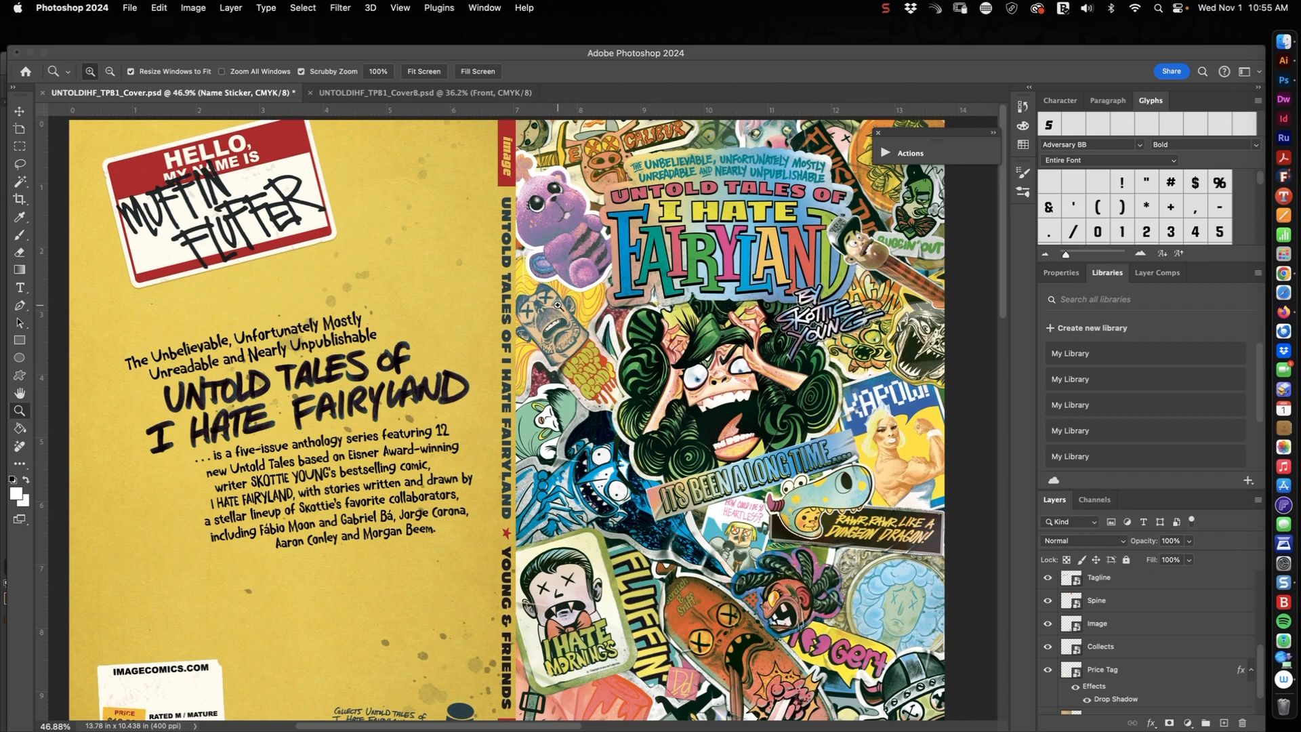
pyautogui.moveTo(583, 304); pyautogui.dragTo(564, 318)
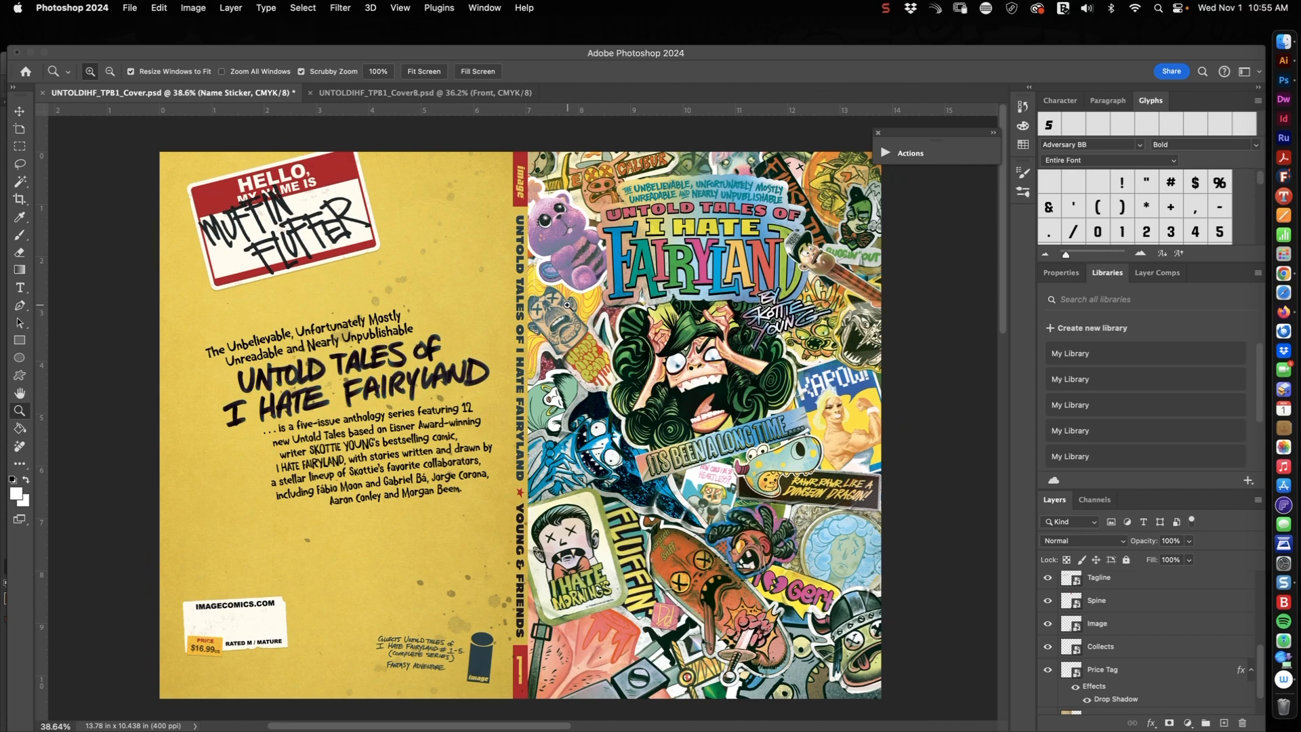
# - Examine the spine up close from the Image logo through the title and Young & Friends credit to the volume number
pyautogui.moveTo(523, 188); pyautogui.dragTo(590, 302)
pyautogui.scroll(-5, 590, 302)
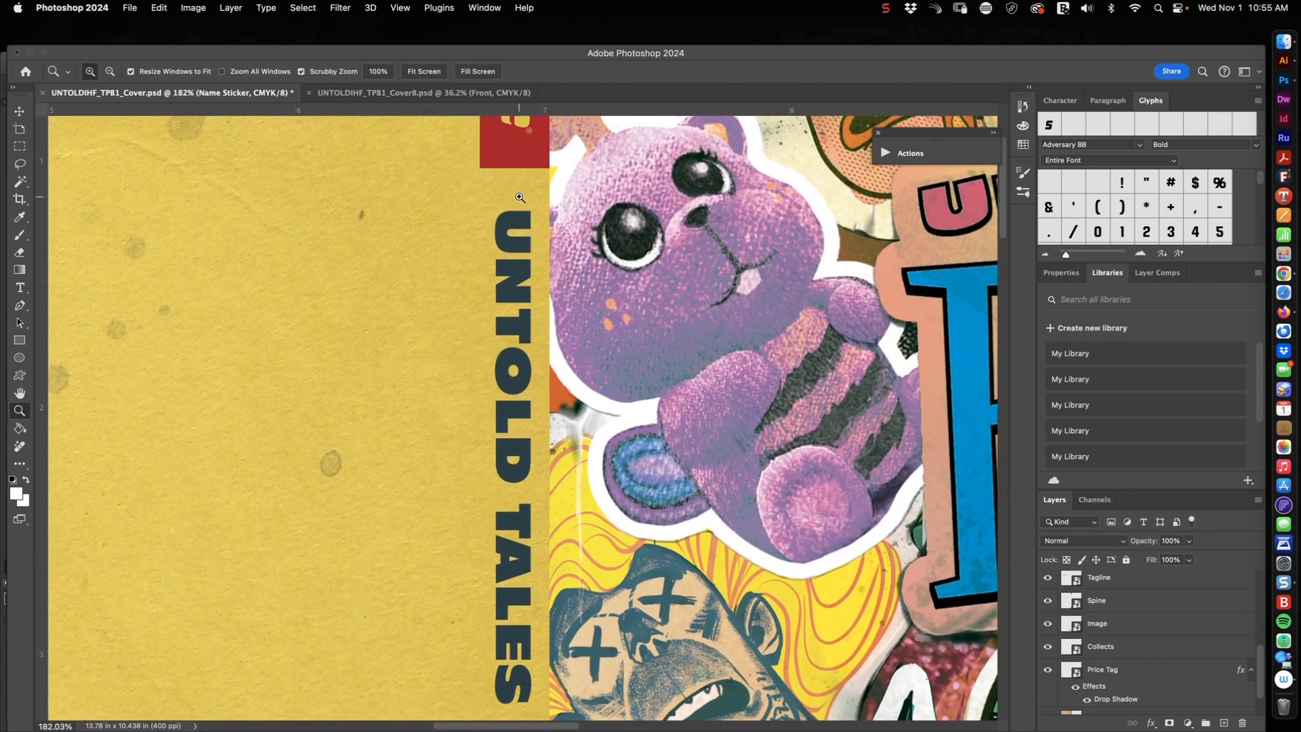
pyautogui.moveTo(522, 193); pyautogui.dragTo(531, 463)
pyautogui.scroll(-9, 531, 462)
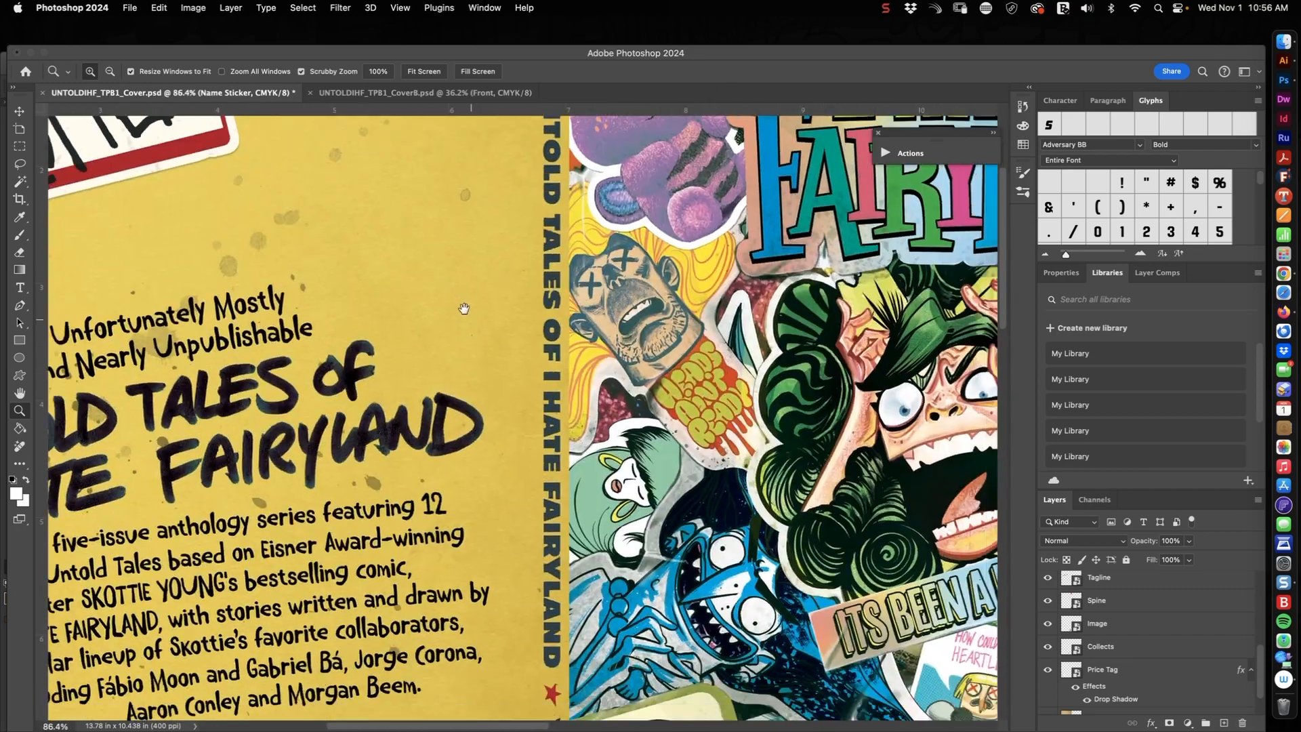
pyautogui.scroll(-4, 571, 295)
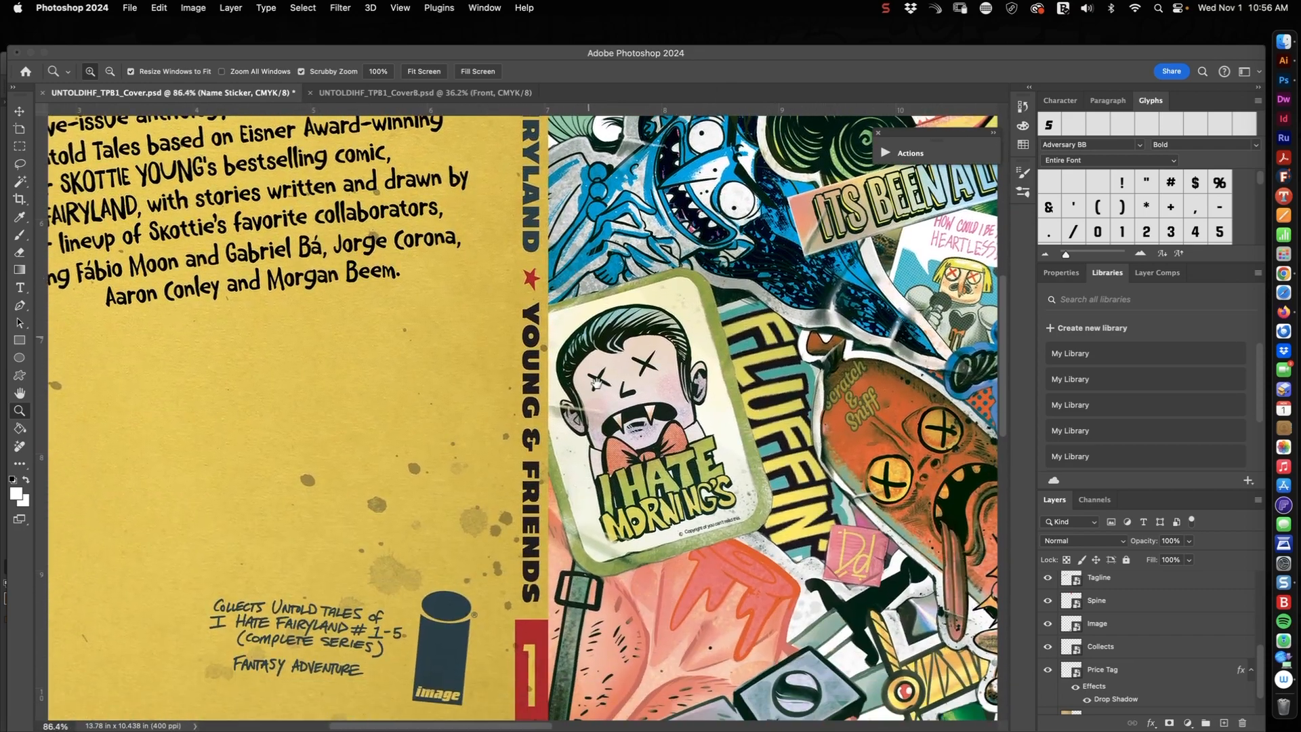
pyautogui.moveTo(553, 592); pyautogui.dragTo(597, 590)
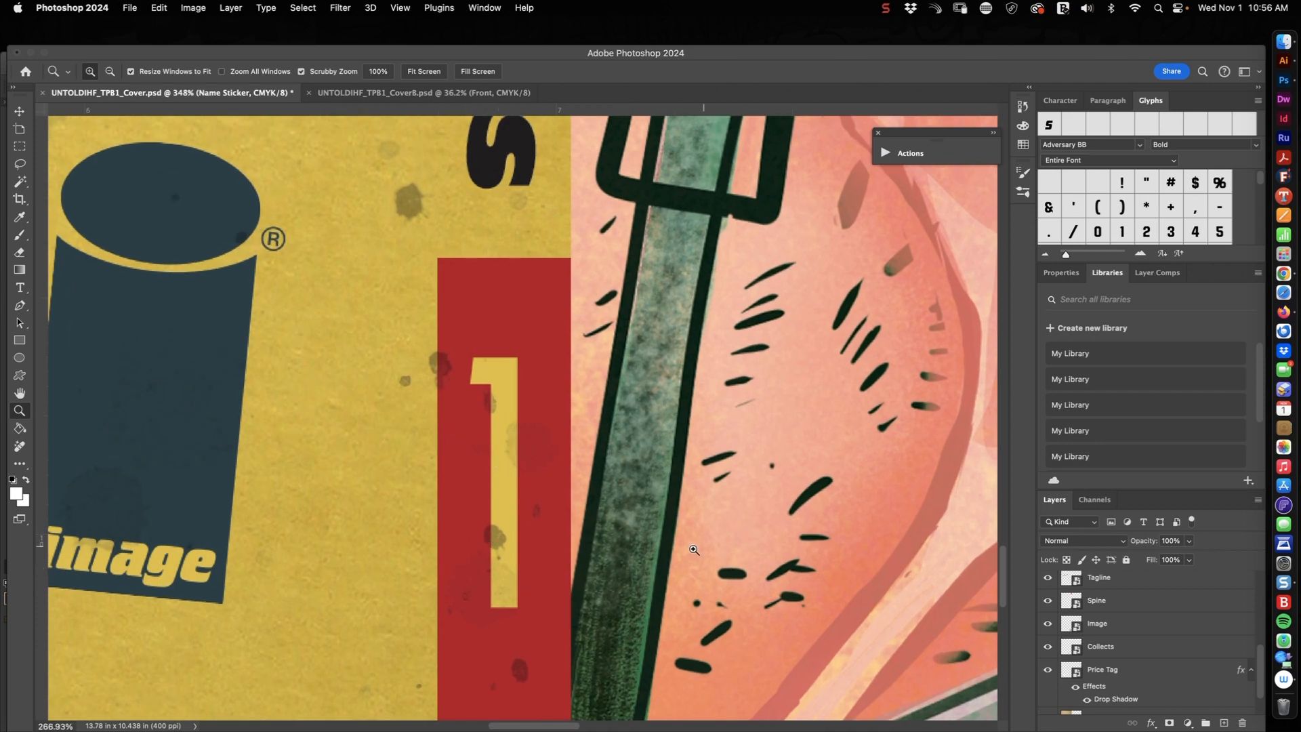
pyautogui.moveTo(745, 535); pyautogui.dragTo(698, 538)
pyautogui.moveTo(783, 512); pyautogui.dragTo(721, 495)
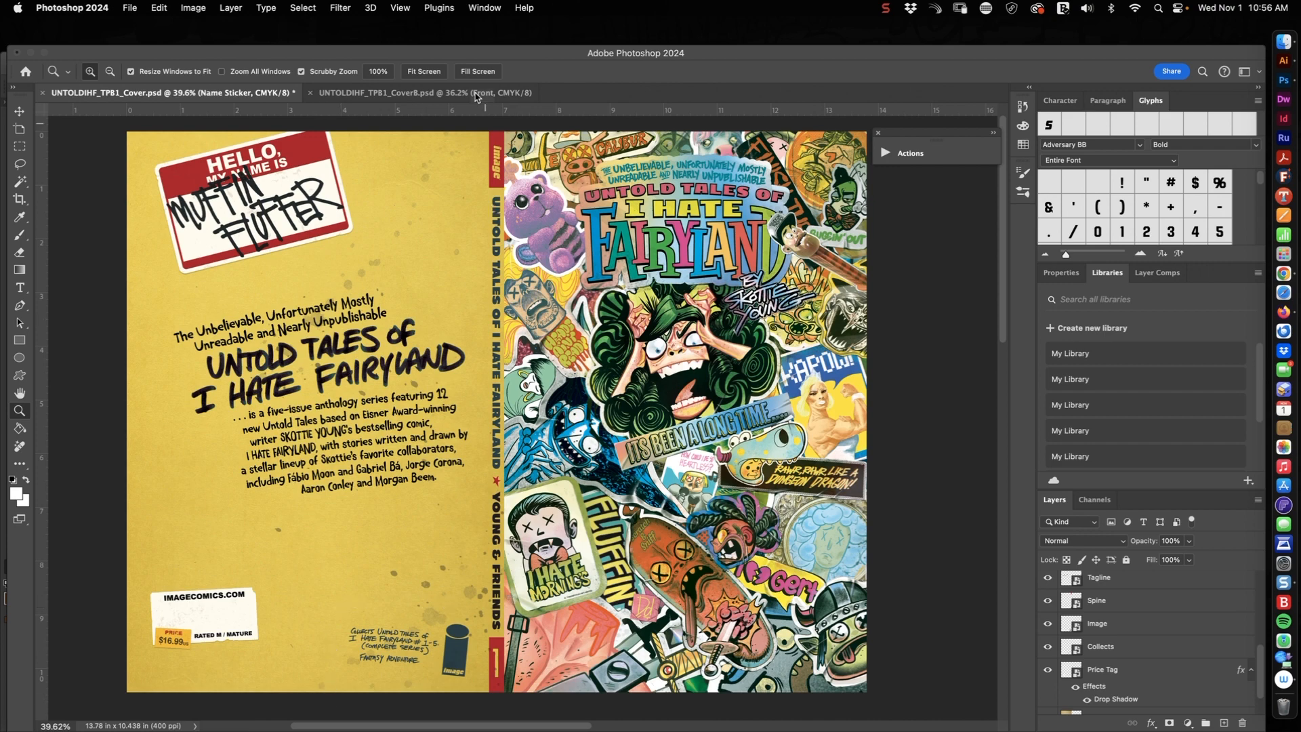
# - Switch to UNTOLDIHF_TPB1_Cover8.psd and examine the torn-paper corner with the lined notebook paper behind the handwritten collection note
pyautogui.click(425, 97)
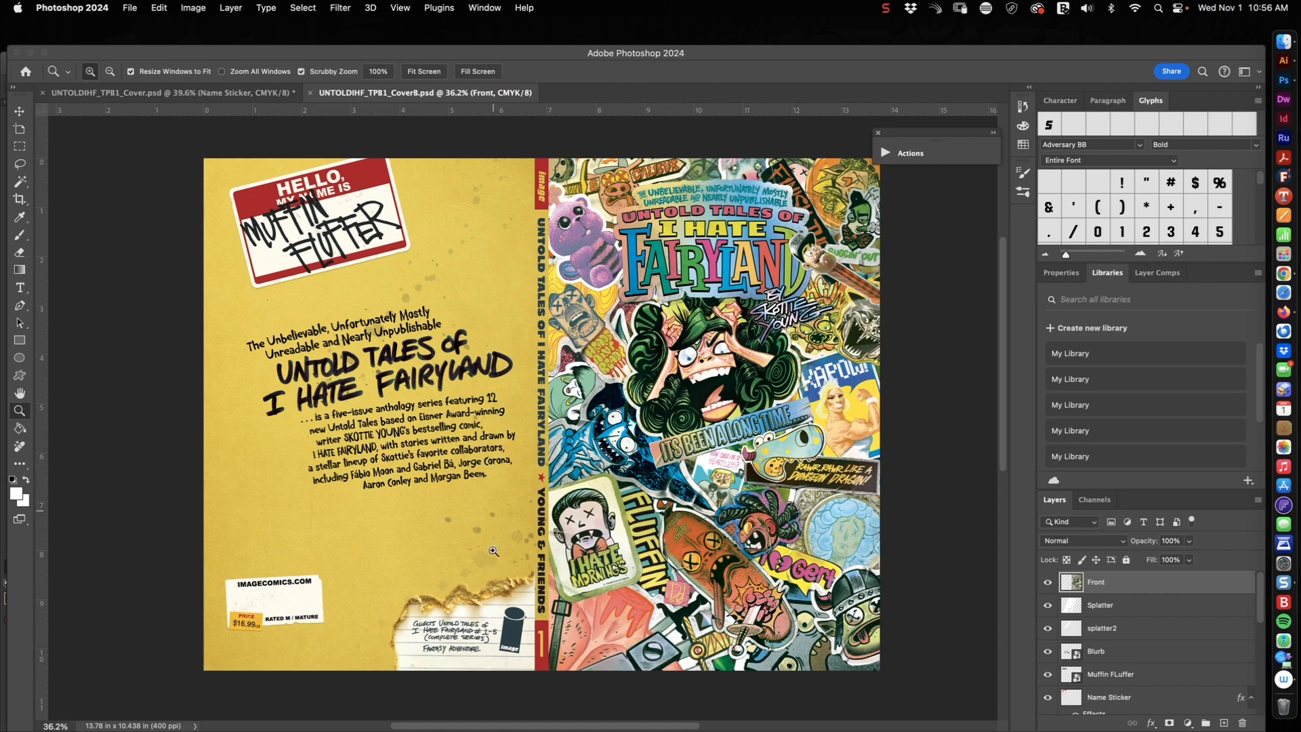
pyautogui.moveTo(496, 643); pyautogui.dragTo(692, 592)
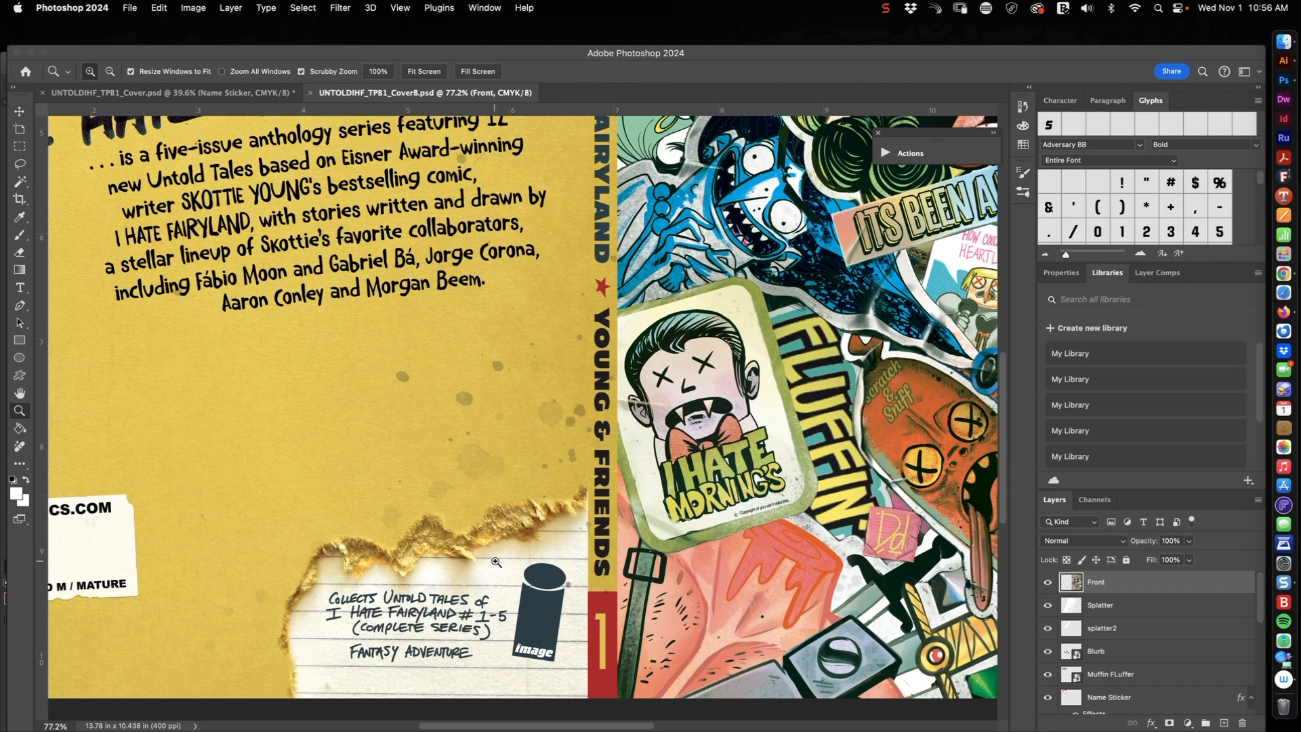
pyautogui.moveTo(484, 616); pyautogui.dragTo(529, 464)
pyautogui.moveTo(374, 505); pyautogui.dragTo(429, 493)
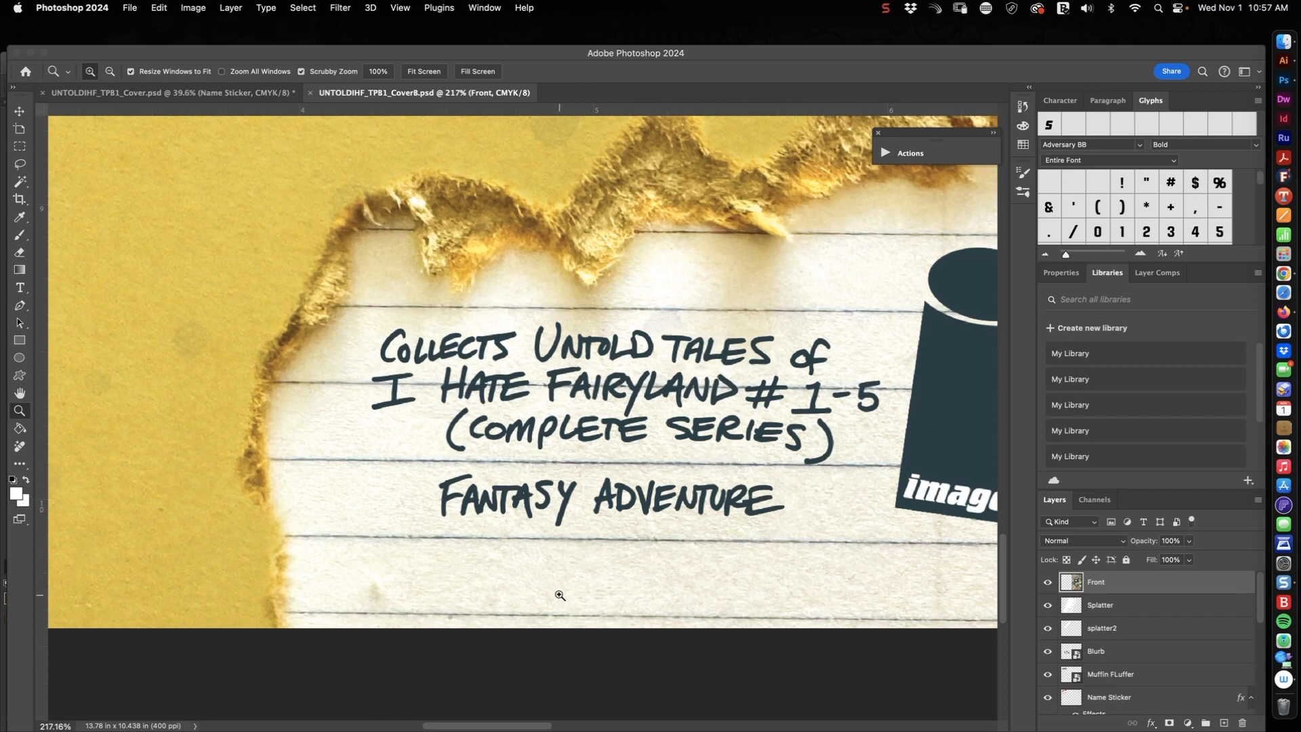
pyautogui.moveTo(596, 468); pyautogui.dragTo(547, 500)
pyautogui.moveTo(706, 453); pyautogui.dragTo(537, 521)
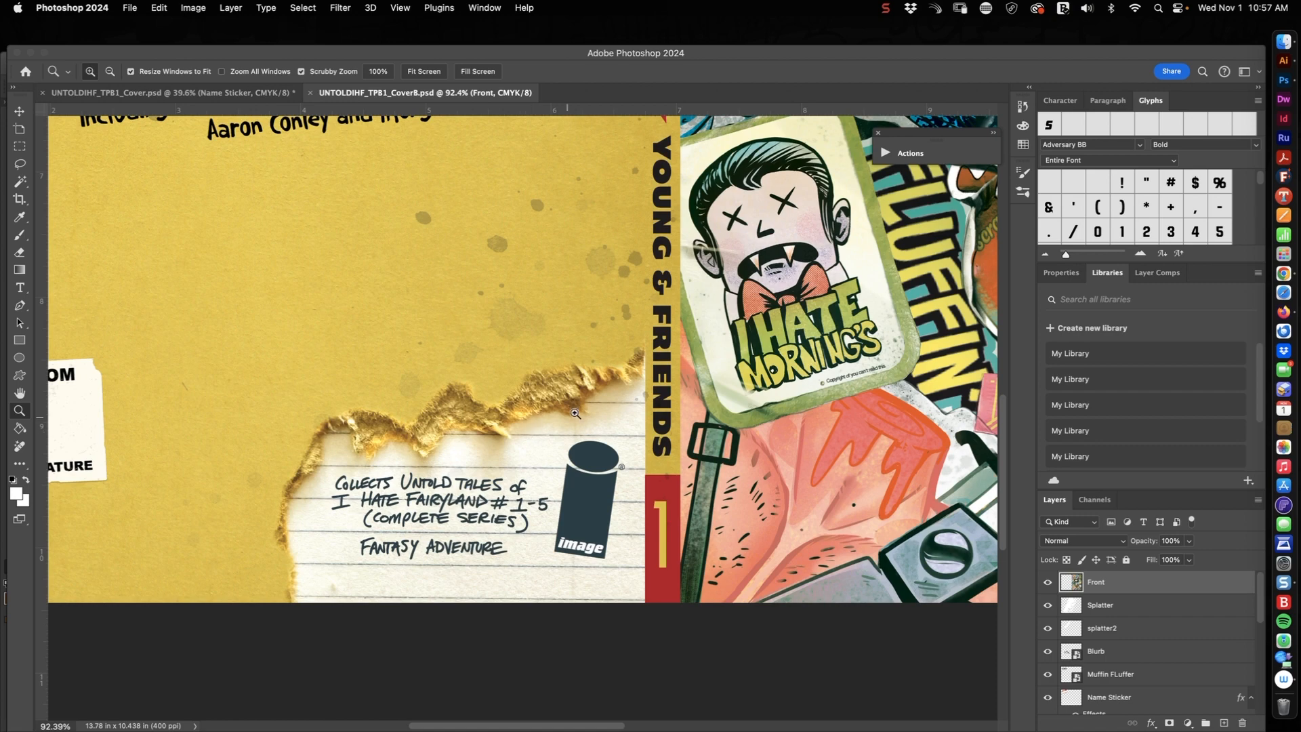
# - View the whole Cover8 layout and return to UNTOLDIHF_TPB1_Cover.psd to compare the two full wraparound covers
pyautogui.moveTo(573, 417); pyautogui.dragTo(541, 435)
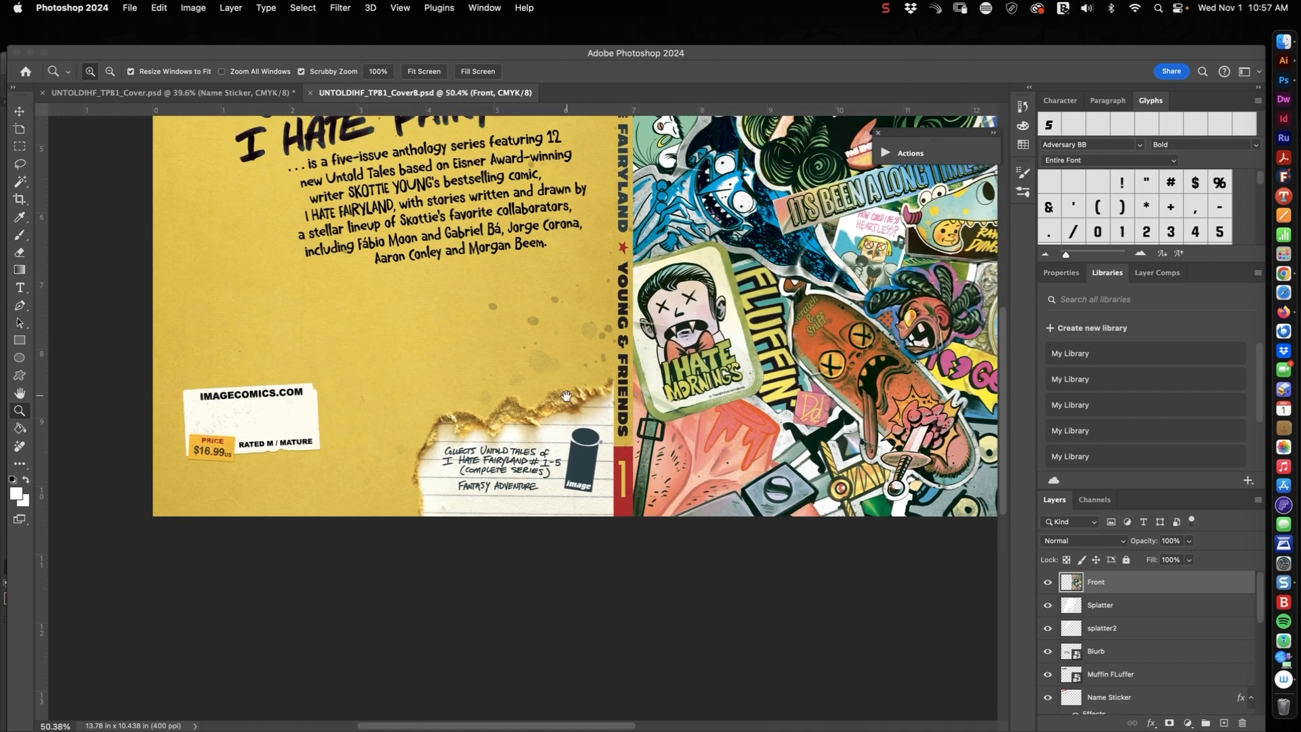
pyautogui.moveTo(566, 392); pyautogui.dragTo(542, 515)
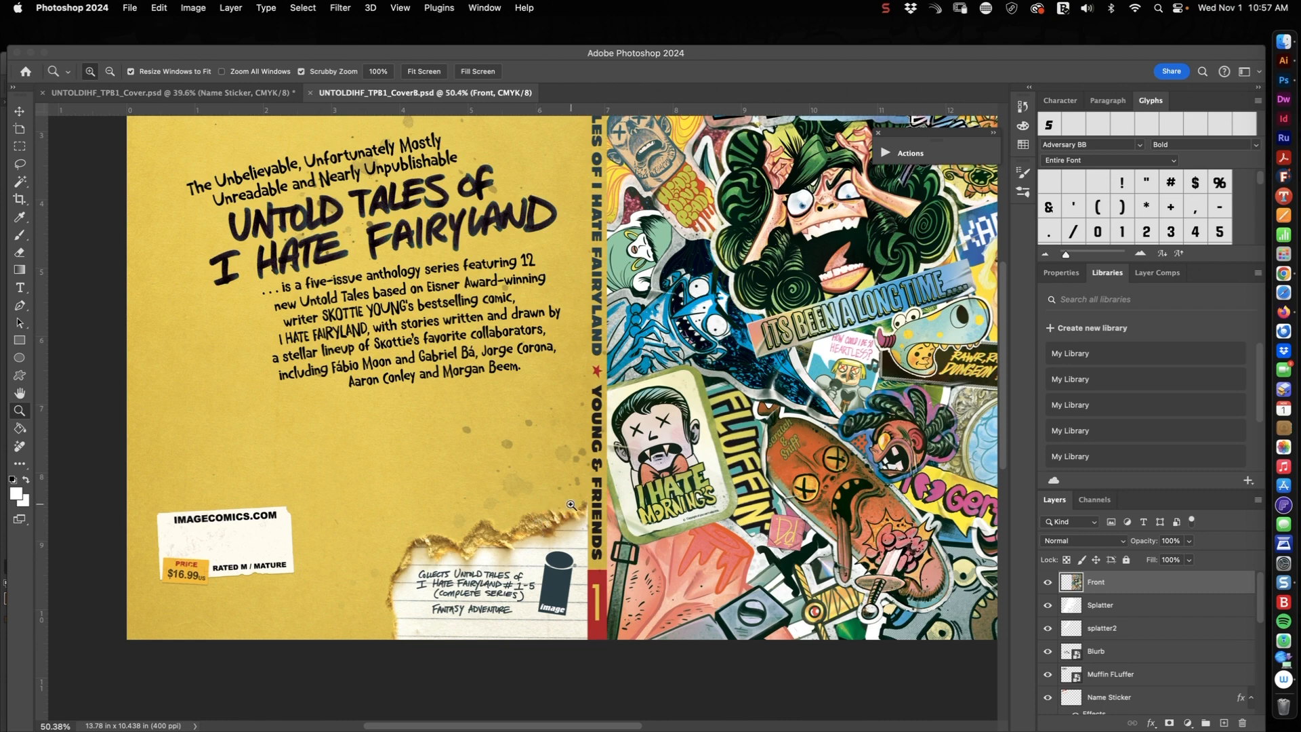
pyautogui.moveTo(571, 504); pyautogui.dragTo(550, 506)
pyautogui.moveTo(643, 491); pyautogui.dragTo(571, 551)
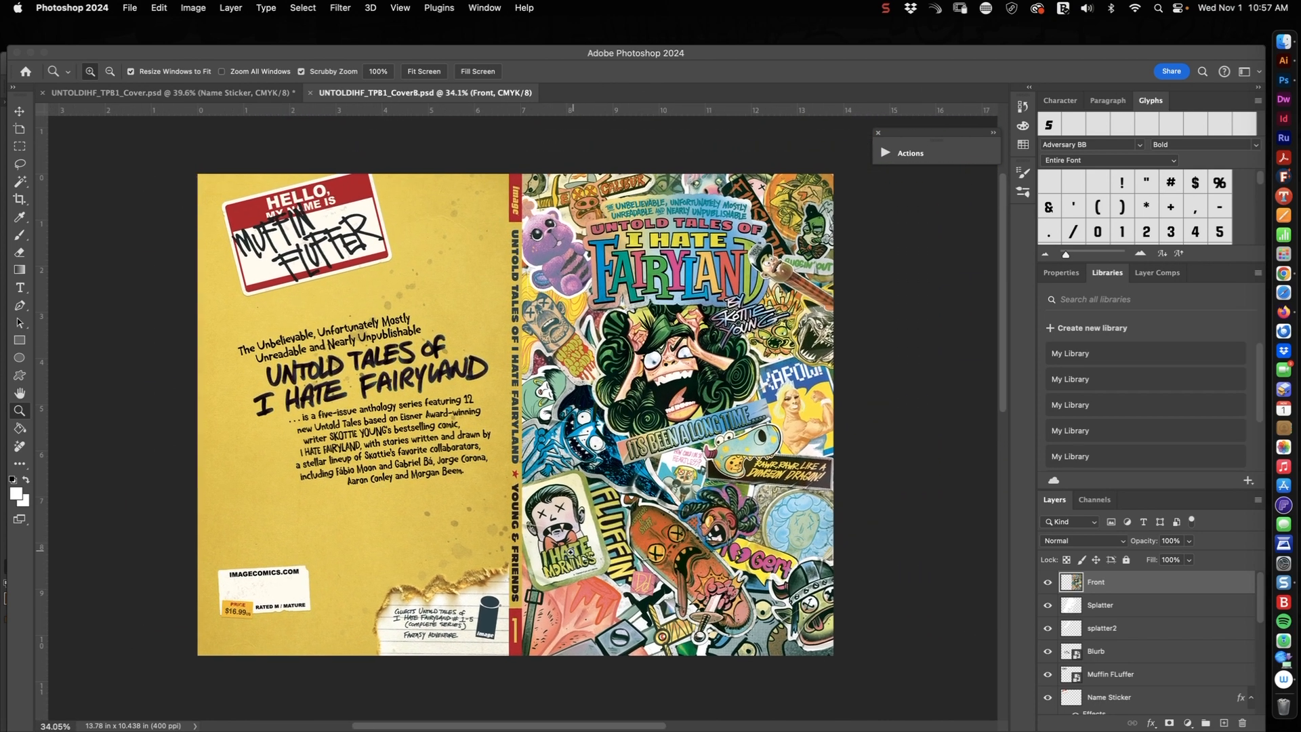
pyautogui.moveTo(438, 637); pyautogui.dragTo(457, 634)
pyautogui.moveTo(494, 569); pyautogui.dragTo(477, 583)
pyautogui.moveTo(630, 482); pyautogui.dragTo(617, 514)
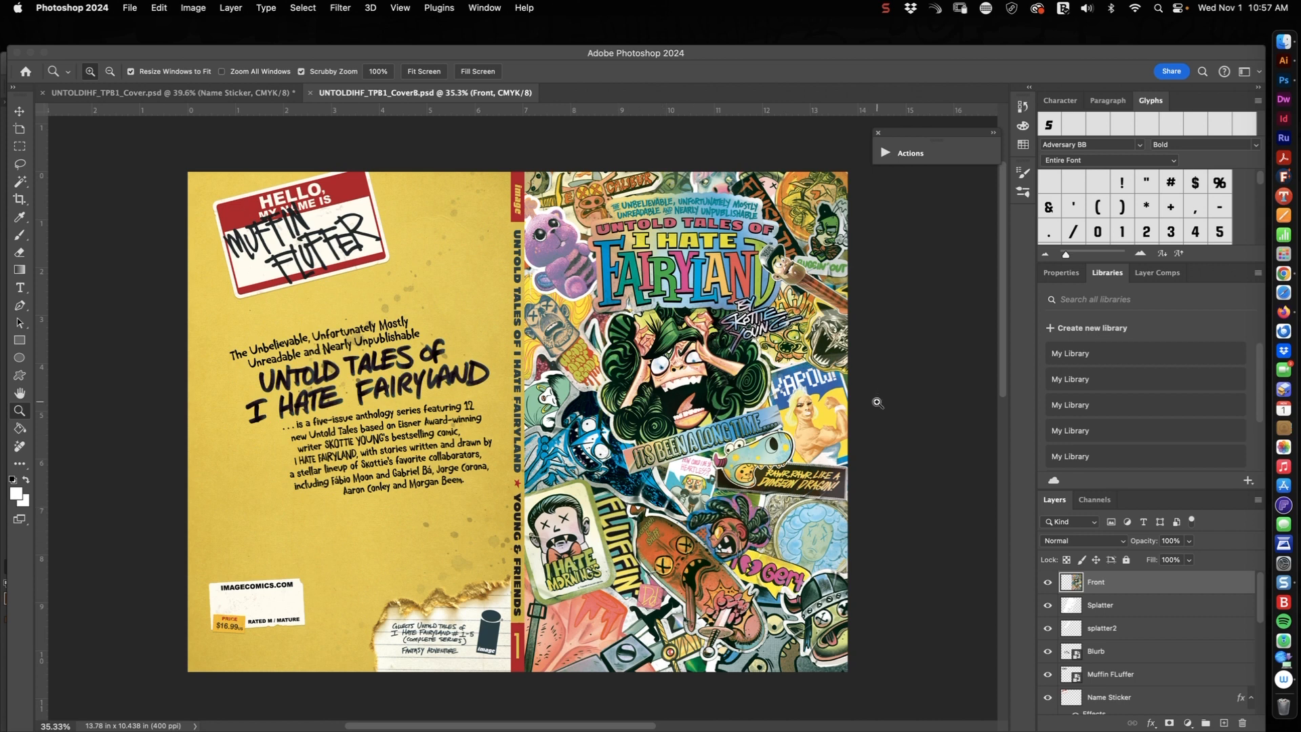
pyautogui.click(243, 95)
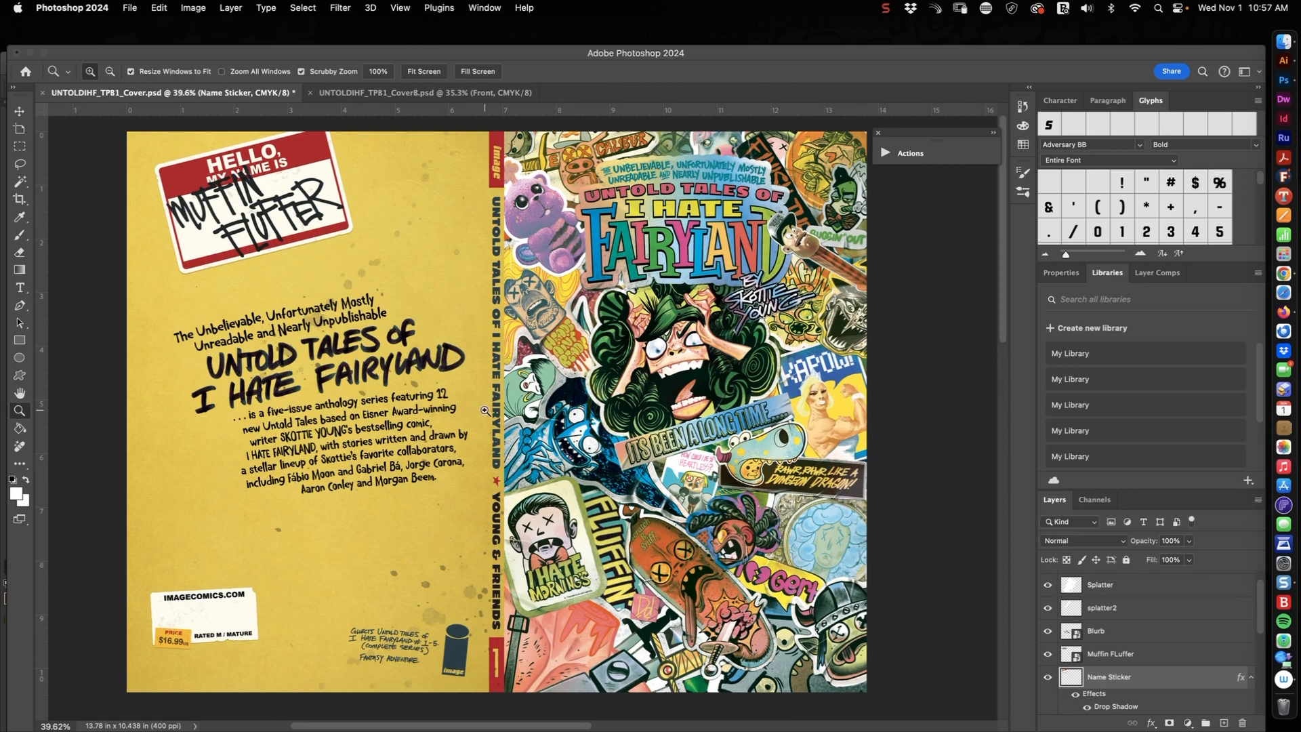
pyautogui.moveTo(837, 428); pyautogui.dragTo(750, 445)
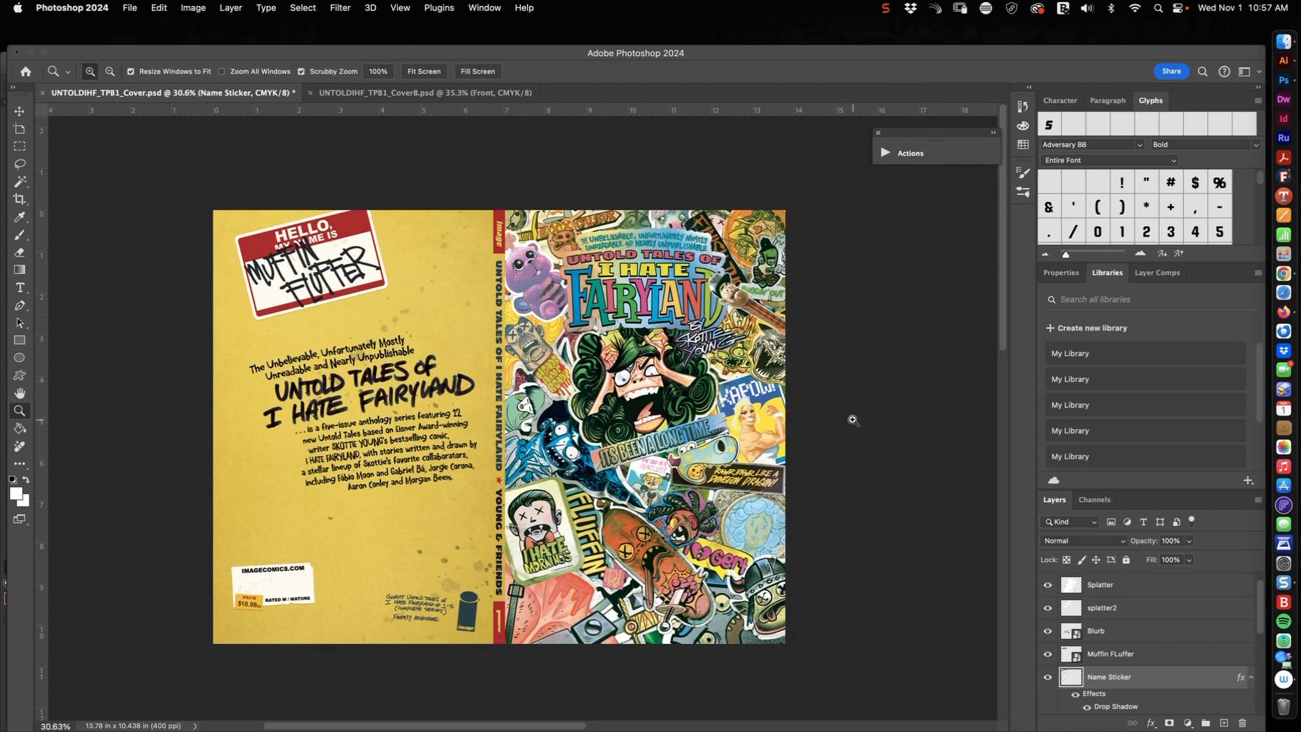